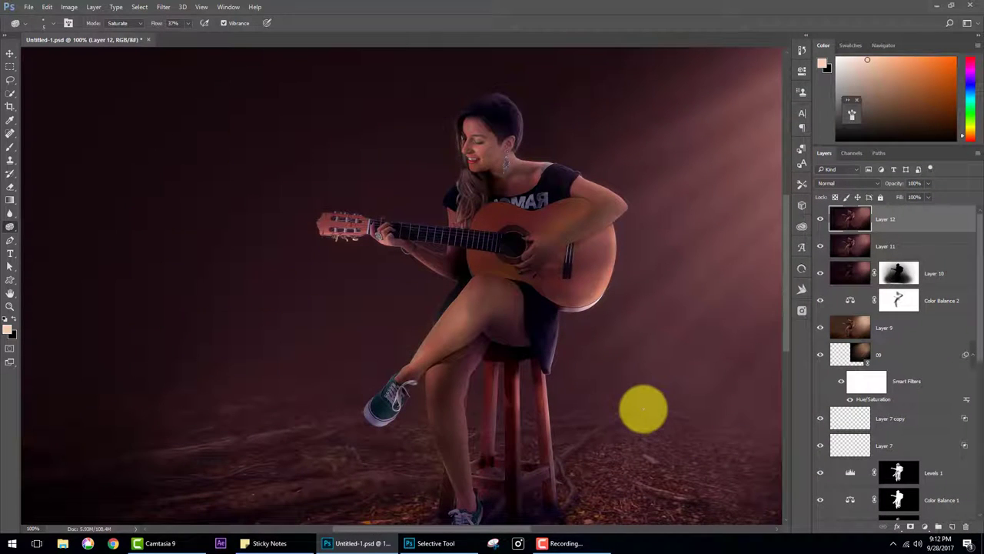
# Step: Inspect the forest, girl and Layer 9 layers individually, then restore the full composite
pyautogui.hotkey('ctrl', '-')
pyautogui.scroll(-3, 892, 307)
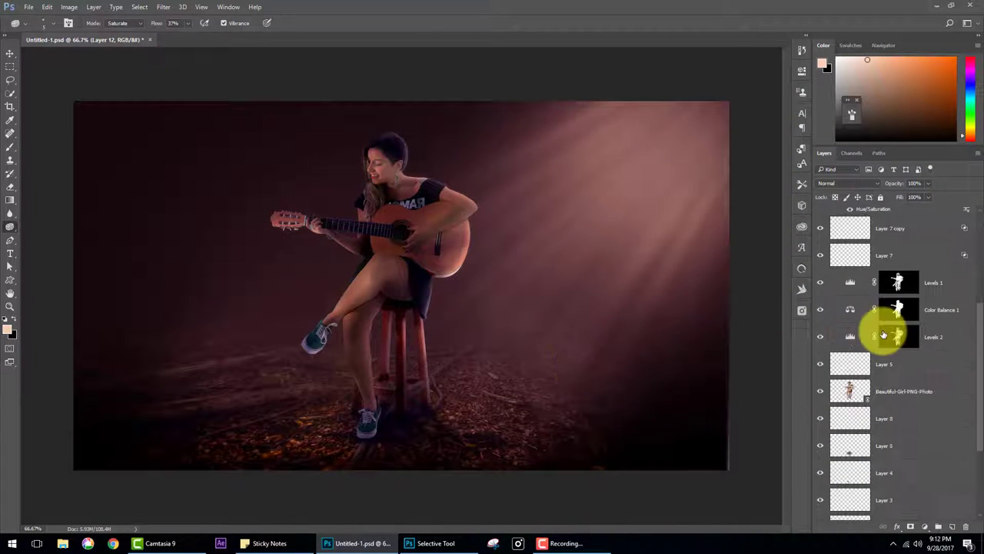
pyautogui.scroll(-3, 884, 335)
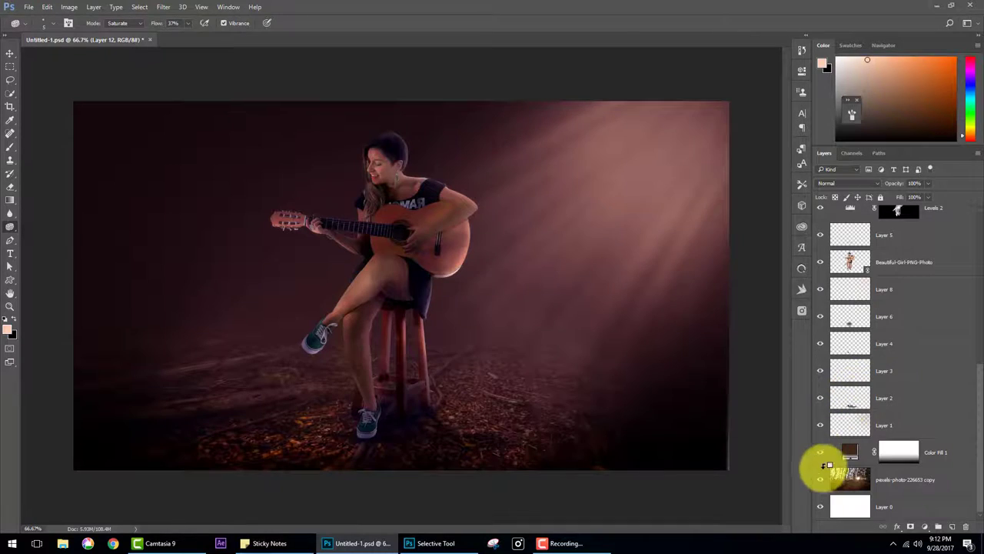
pyautogui.keyDown('alt'); pyautogui.click(820, 480); pyautogui.keyUp('alt')
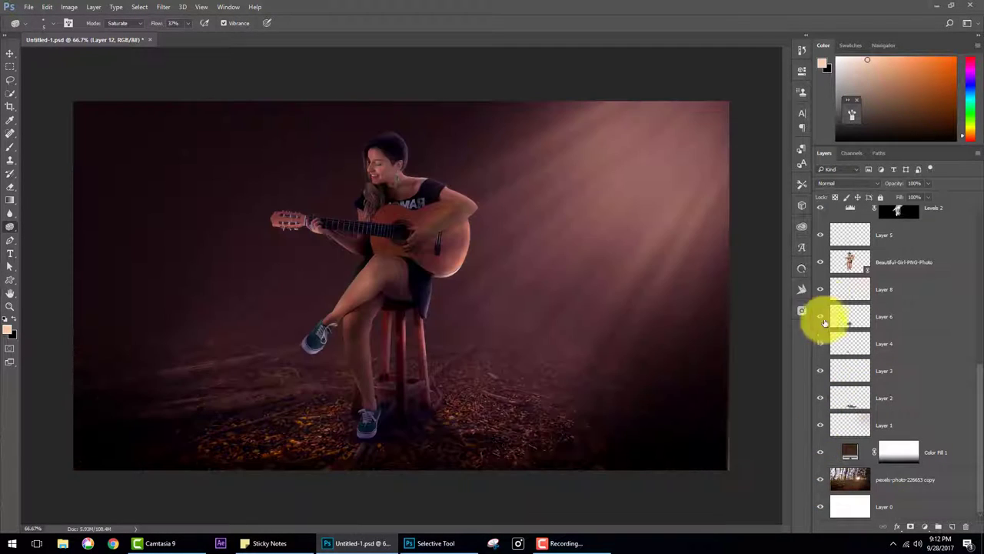
pyautogui.keyDown('alt'); pyautogui.click(824, 264); pyautogui.keyUp('alt')
pyautogui.scroll(3, 846, 308)
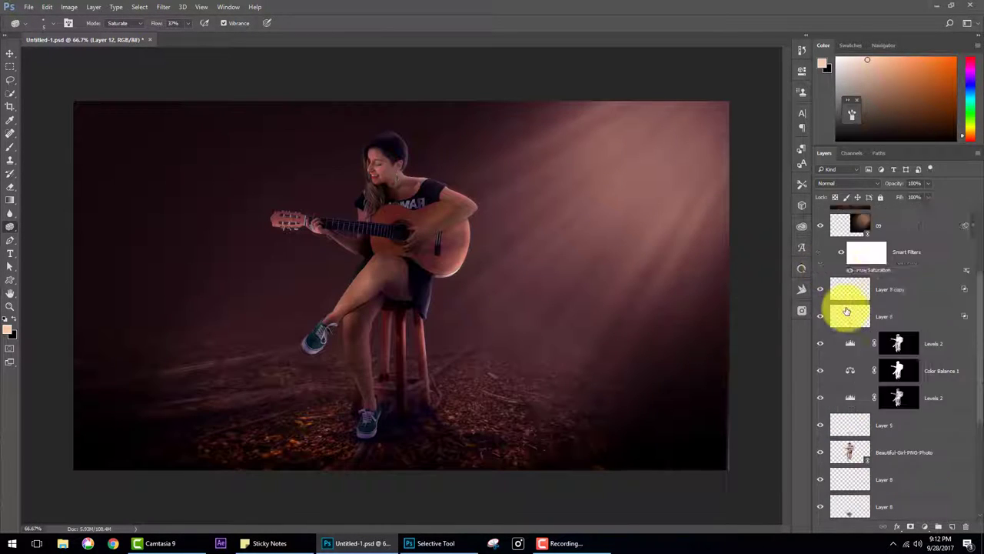
pyautogui.scroll(3, 848, 310)
pyautogui.keyDown('alt'); pyautogui.click(820, 333); pyautogui.keyUp('alt')
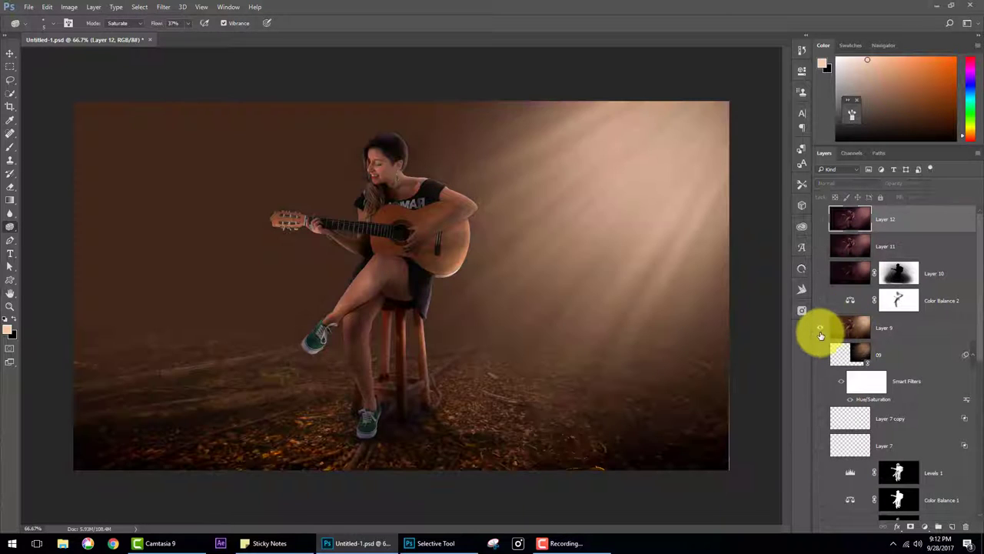
pyautogui.keyDown('alt'); pyautogui.click(820, 332); pyautogui.keyUp('alt')
pyautogui.keyDown('alt'); pyautogui.click(821, 333); pyautogui.keyUp('alt')
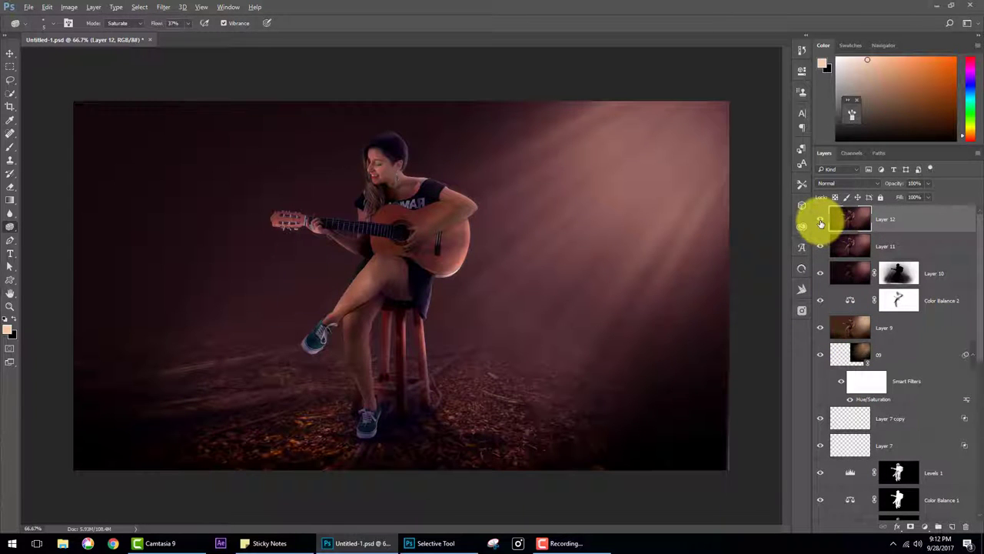
# Step: Switch to full-screen mode with menus and dismiss the File Info dialog unchanged
pyautogui.press('f')
pyautogui.hotkey('alt', 'f')
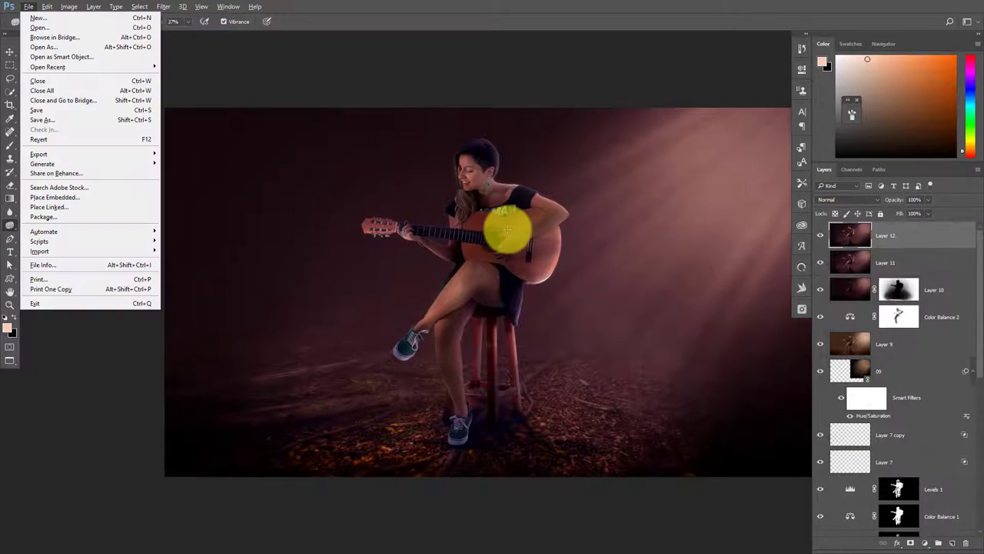
pyautogui.press('Escape')
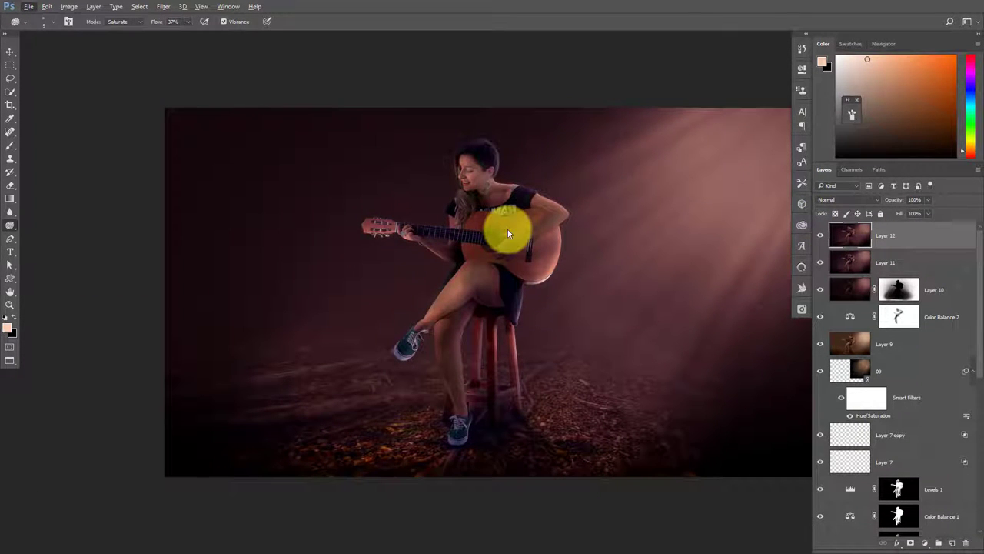
pyautogui.hotkey('ctrl', 'alt', 'shift', 'i')
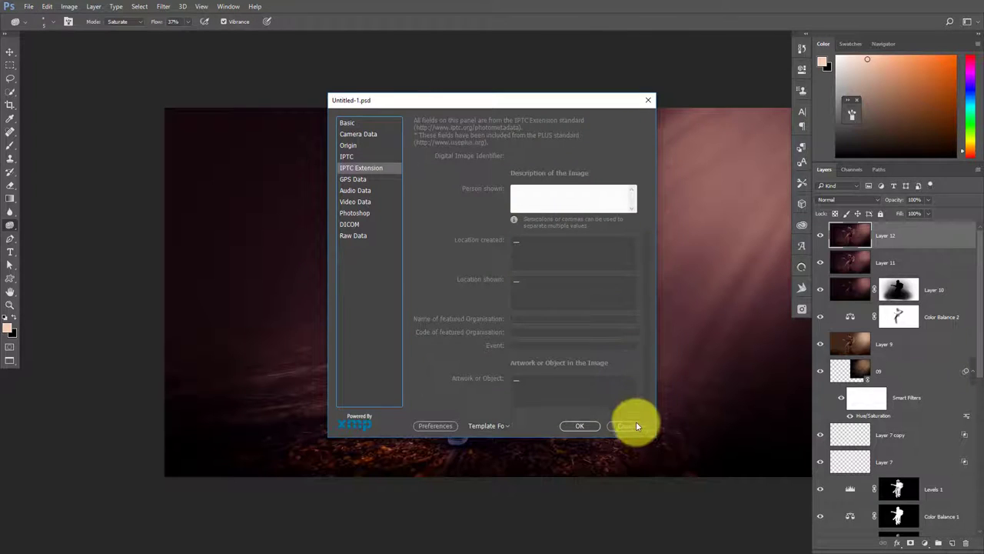
pyautogui.click(636, 425)
# Step: Preview the composite full-screen, fitted and zoomed, then return to Standard Screen Mode
pyautogui.press('f')
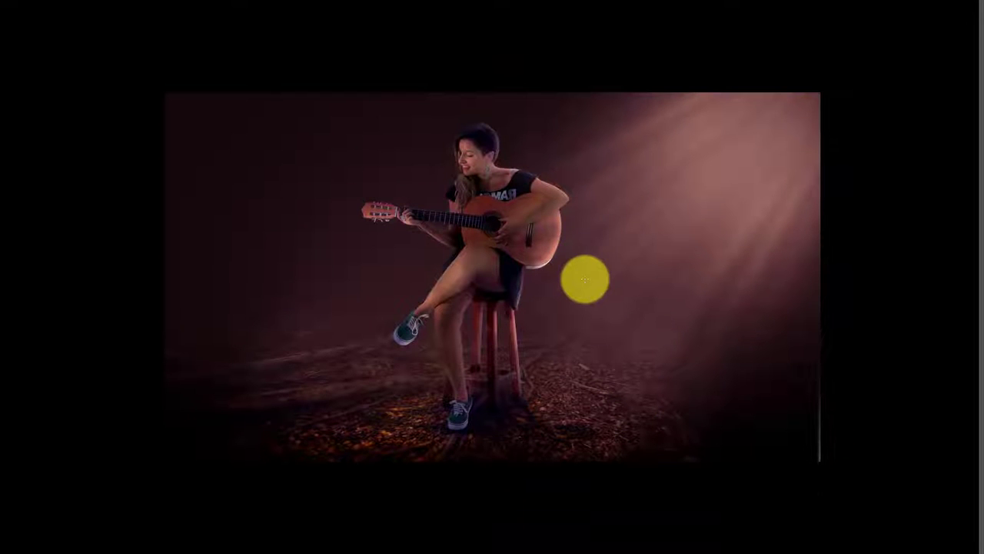
pyautogui.hotkey('ctrl', '0')
pyautogui.hotkey('ctrl', '+')
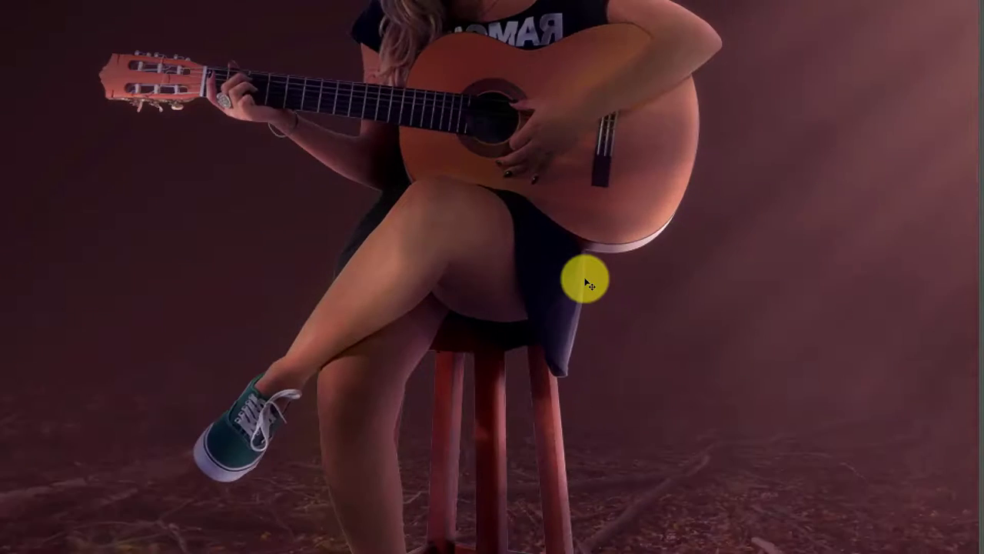
pyautogui.hotkey('ctrl', '0')
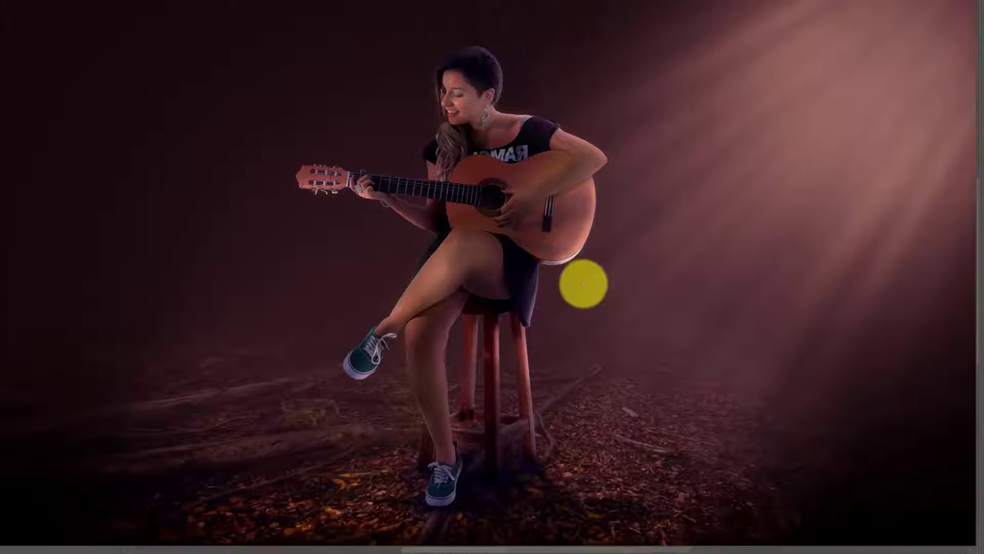
pyautogui.press('f')
pyautogui.click(585, 543)
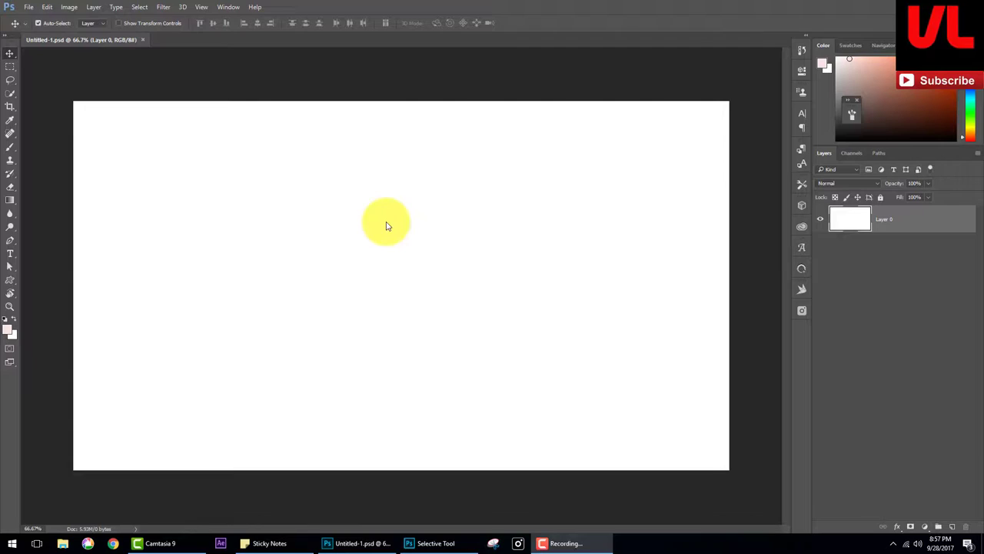
# Step: Place the pexels-photo-226653 forest photo as a linked layer, enlarged to fill the canvas
pyautogui.click(30, 7)
pyautogui.click(74, 206)
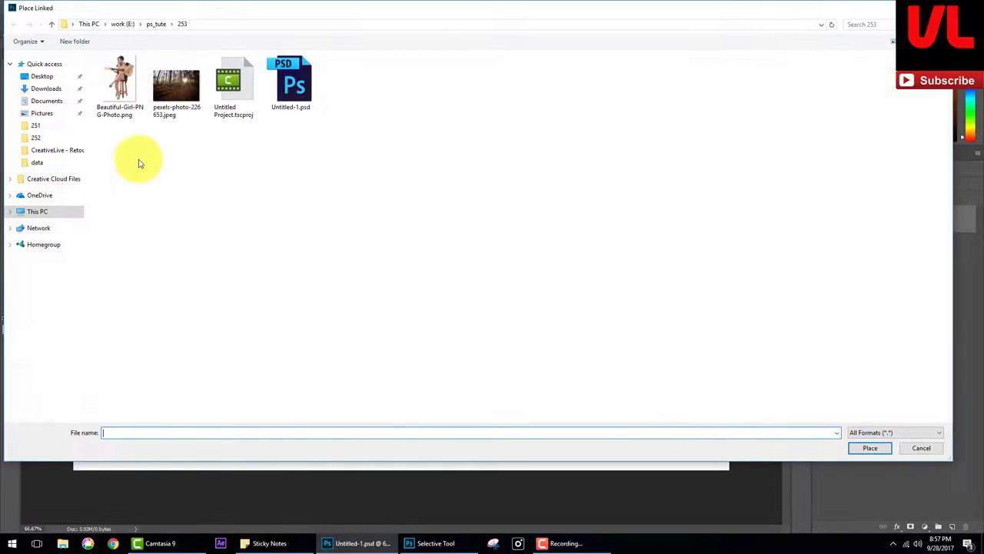
pyautogui.doubleClick(176, 85)
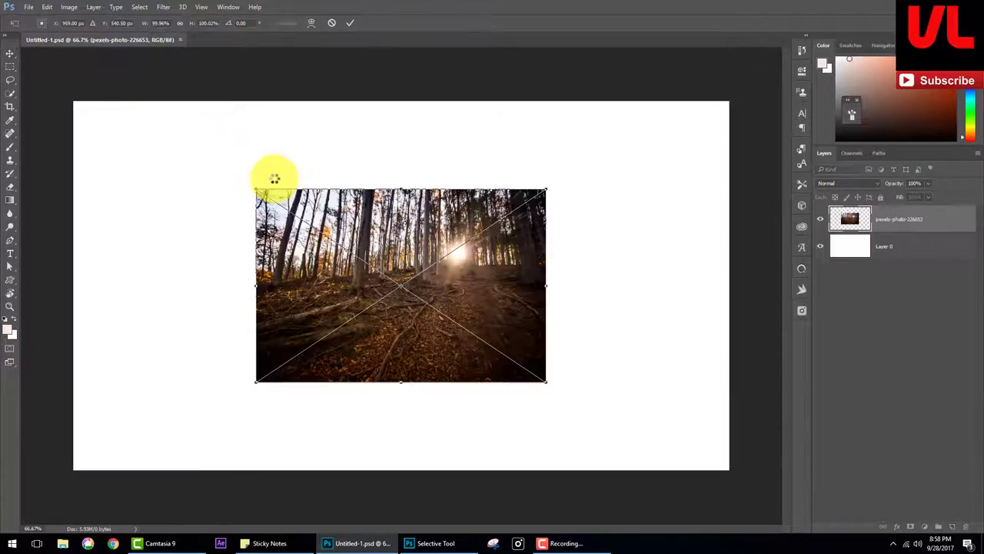
pyautogui.moveTo(549, 381); pyautogui.dragTo(697, 546)
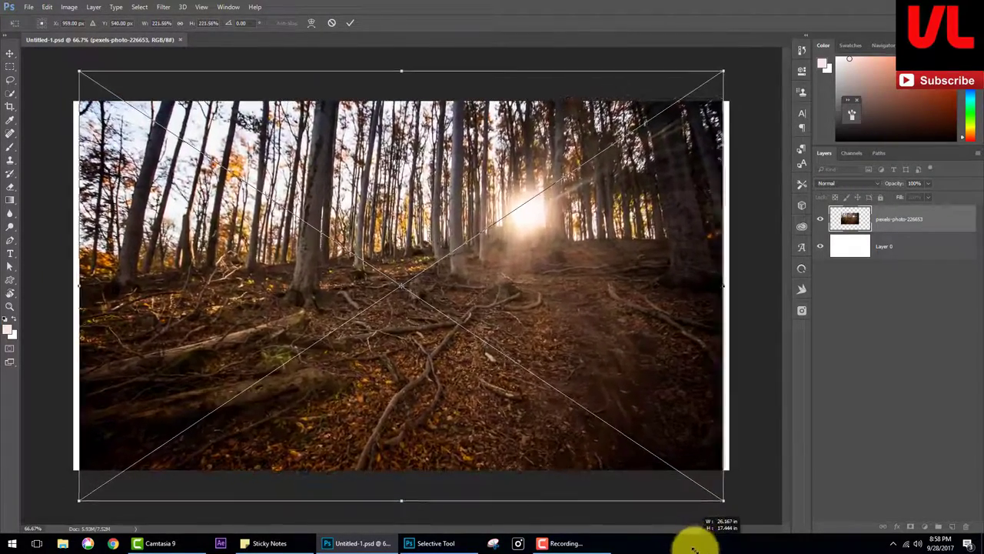
pyautogui.press('Return')
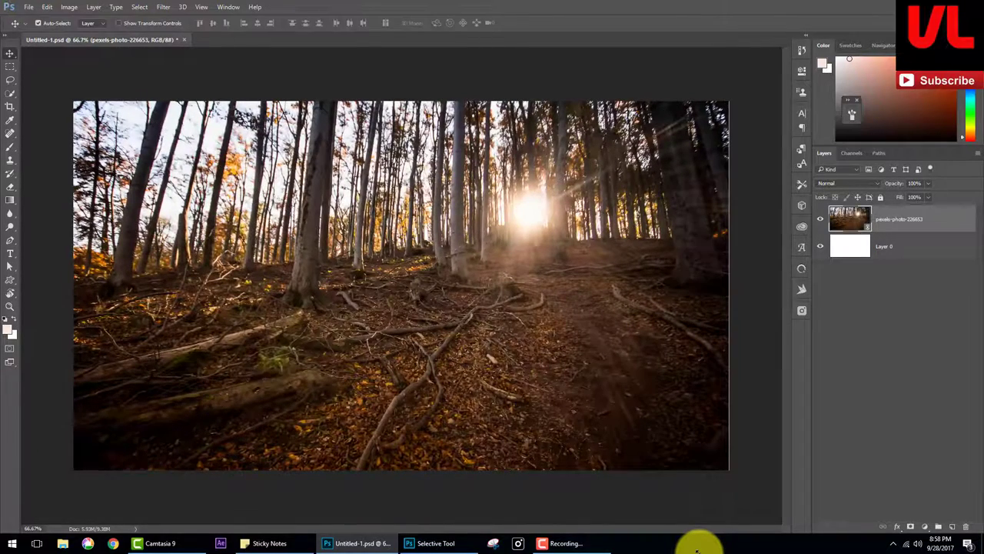
# Step: Nudge the forest photo slightly upward with Free Transform
pyautogui.hotkey('ctrl', '-')
pyautogui.hotkey('ctrl', 't')
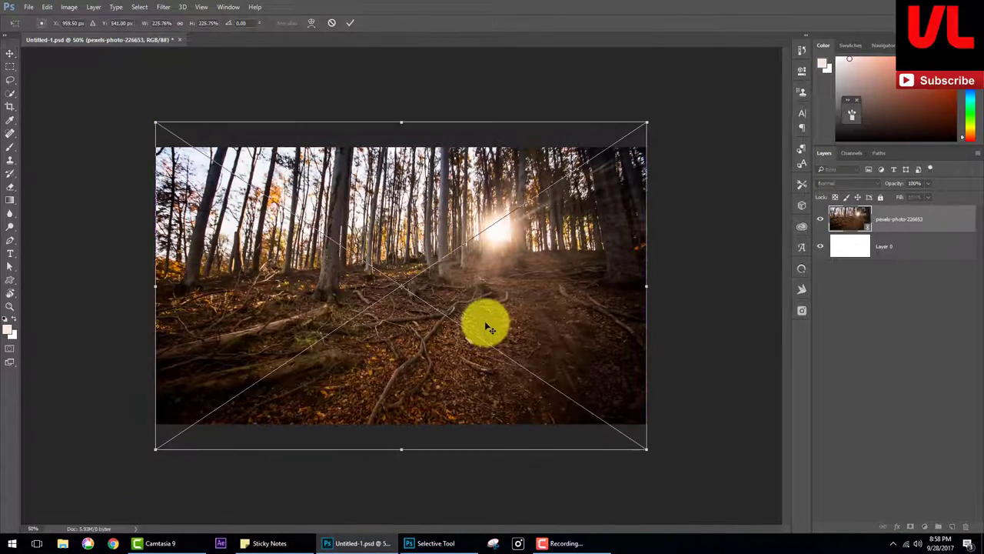
pyautogui.hotkey('shift', 'Up')
pyautogui.hotkey('shift', 'Up')
pyautogui.hotkey('shift', 'Up')
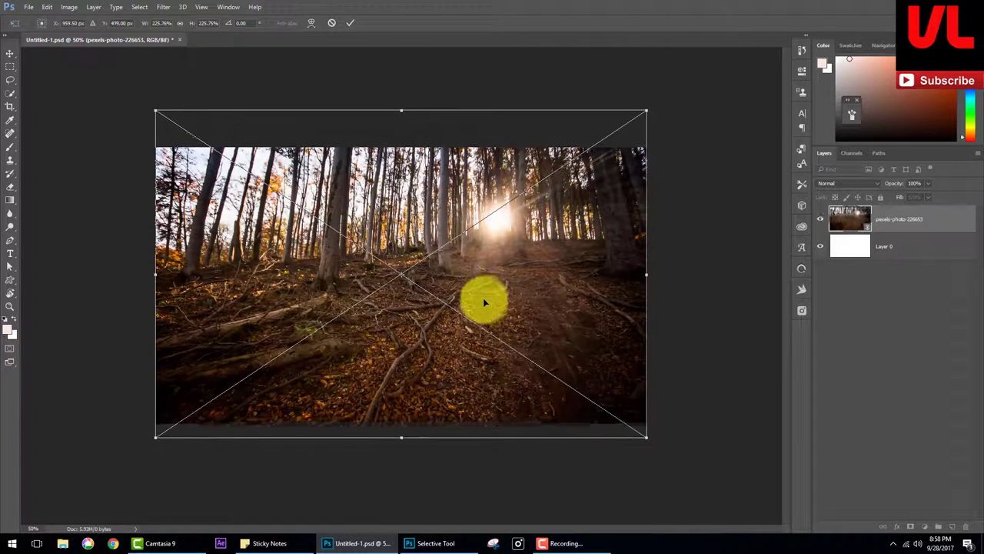
pyautogui.hotkey('shift', 'Up')
pyautogui.hotkey('shift', 'Up')
pyautogui.hotkey('shift', 'Up')
pyautogui.hotkey('shift', 'Up')
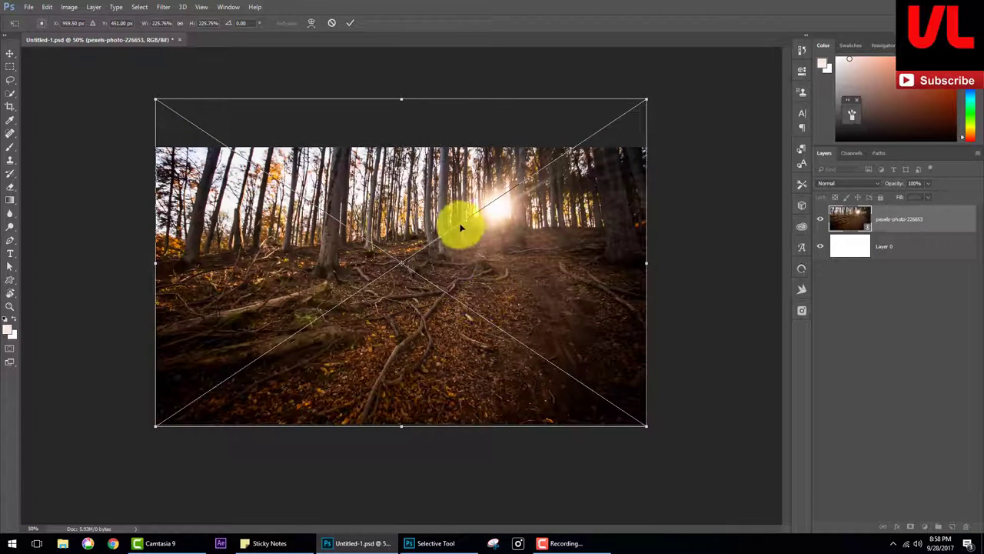
pyautogui.press('Return')
# Step: Embed the Beautiful-Girl-PNG-Photo guitarist, scaled down and seated centre-left on the forest floor
pyautogui.click(28, 7)
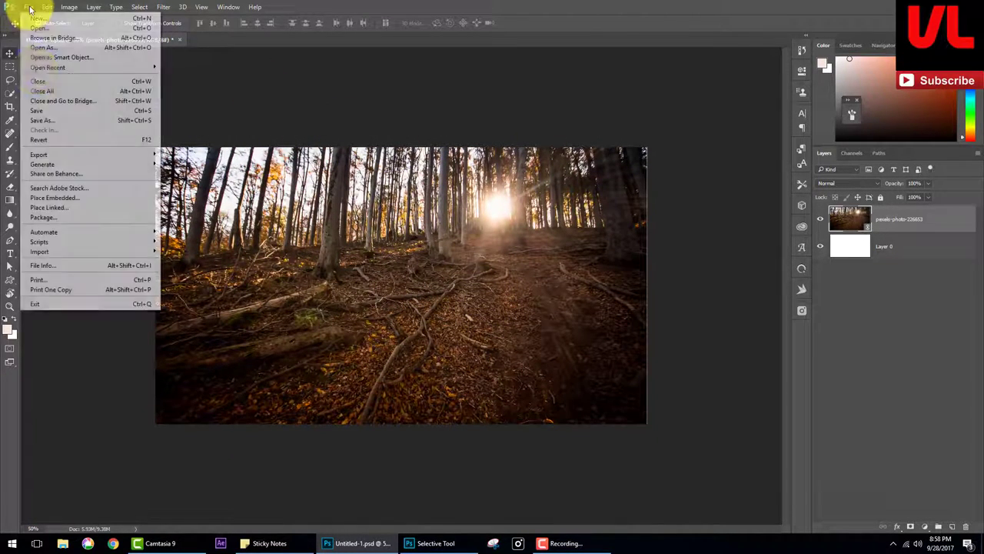
pyautogui.click(70, 207)
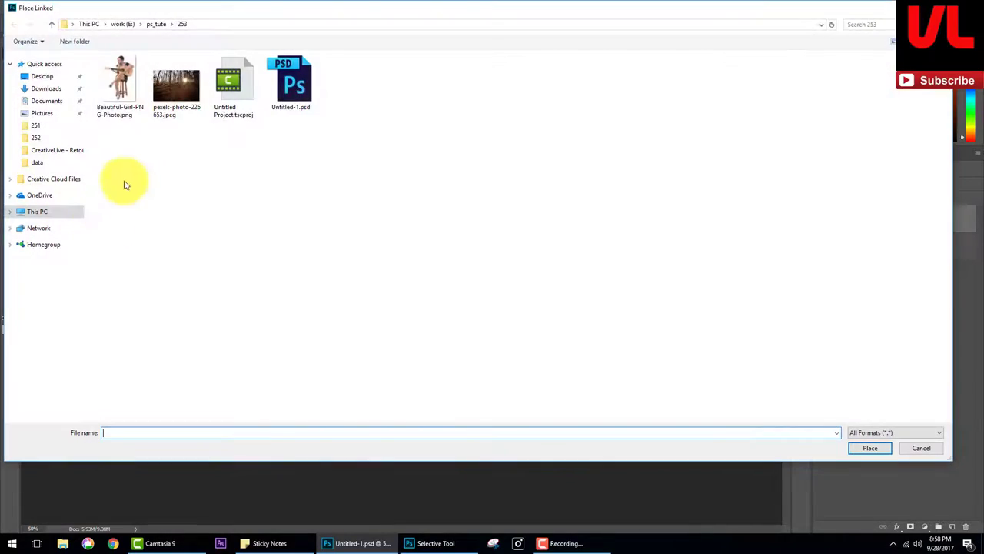
pyautogui.doubleClick(116, 83)
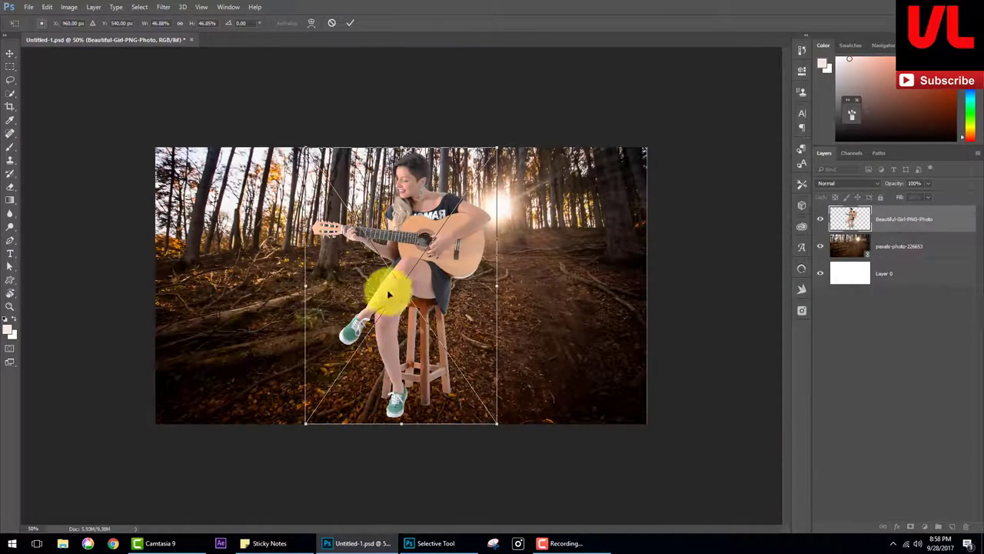
pyautogui.moveTo(416, 341)
pyautogui.mouseDown()
pyautogui.moveTo(412, 306)
pyautogui.moveTo(398, 320)
pyautogui.mouseUp()
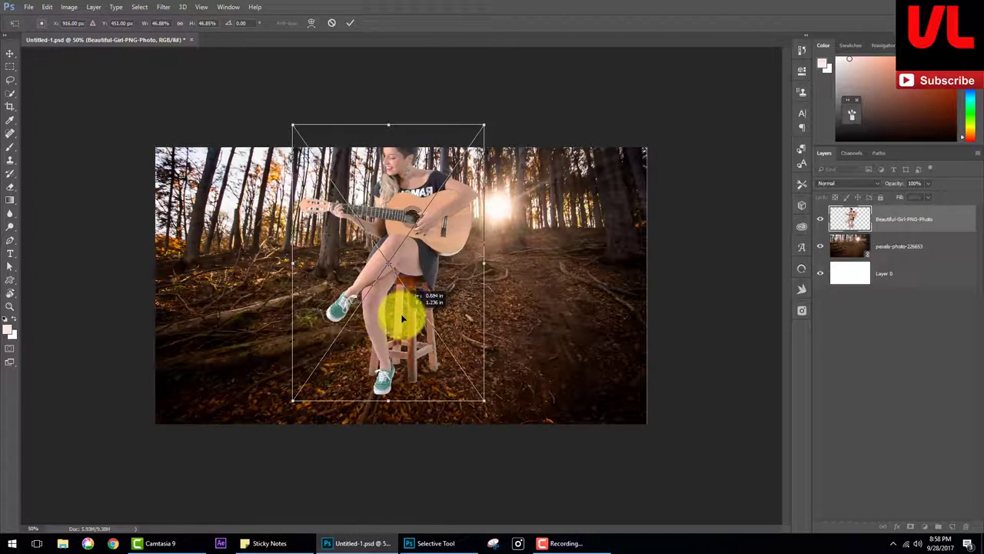
pyautogui.moveTo(485, 125); pyautogui.dragTo(461, 166)
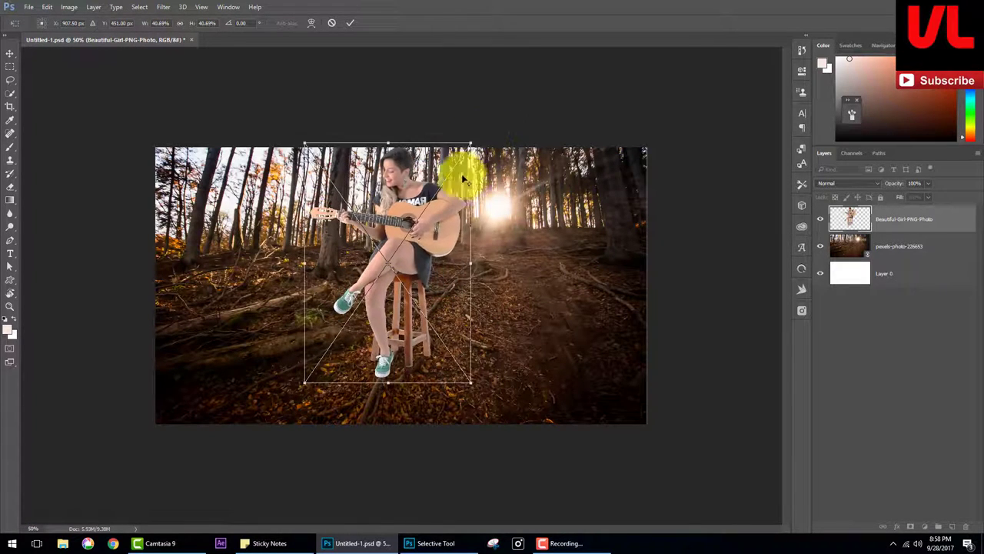
pyautogui.moveTo(434, 290); pyautogui.dragTo(431, 297)
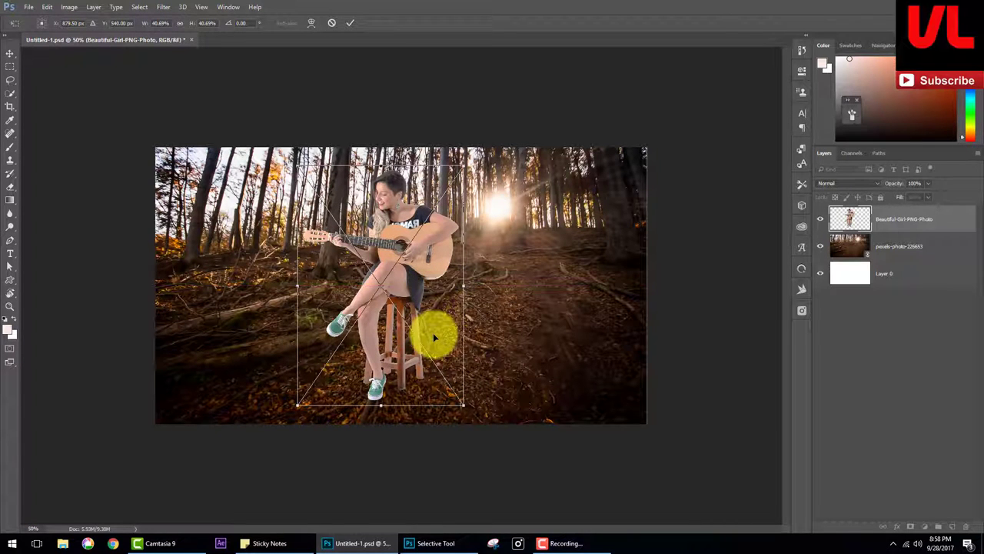
pyautogui.press('Return')
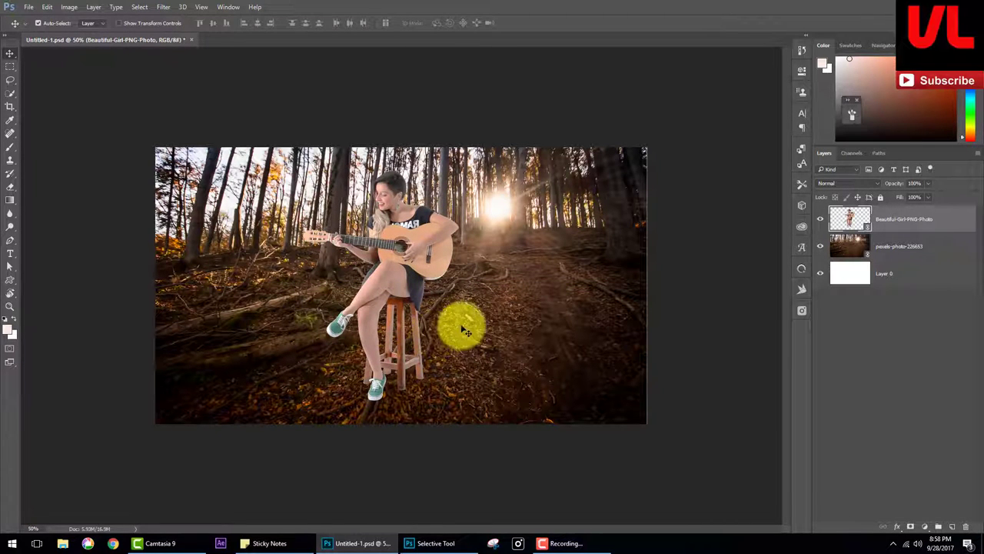
pyautogui.click(848, 246)
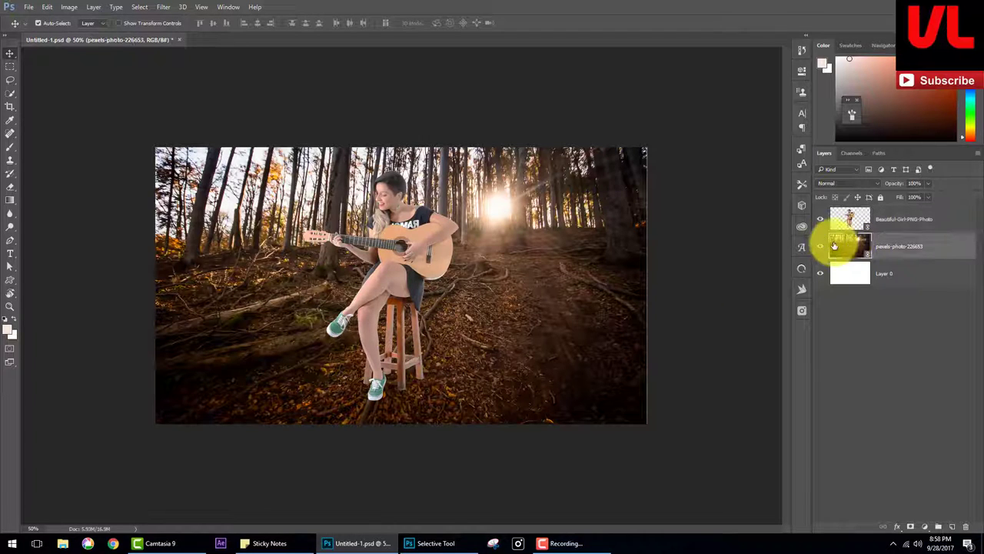
# Step: Drag the forest photo's top corners down until its top edge is level
pyautogui.hotkey('ctrl', 't')
pyautogui.rightClick(473, 183)
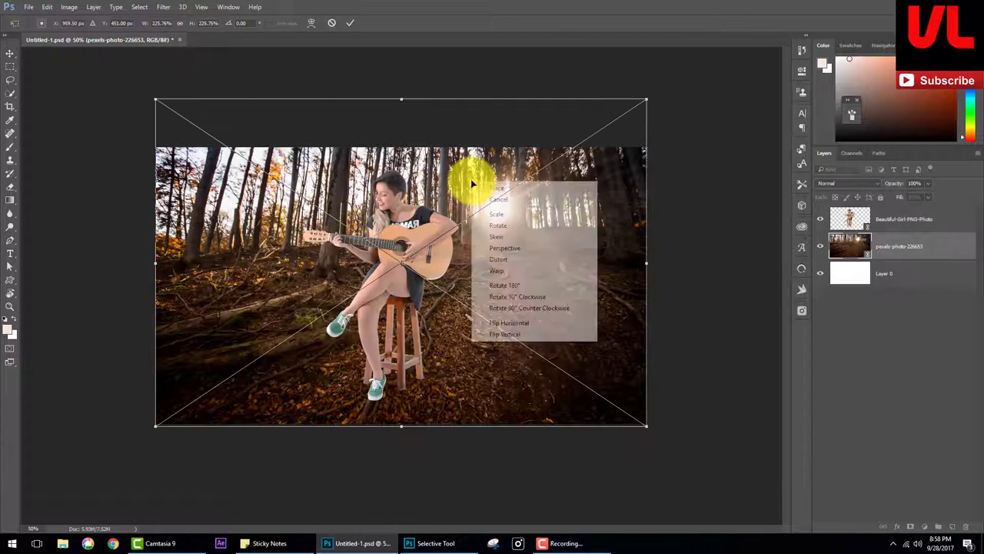
pyautogui.click(507, 266)
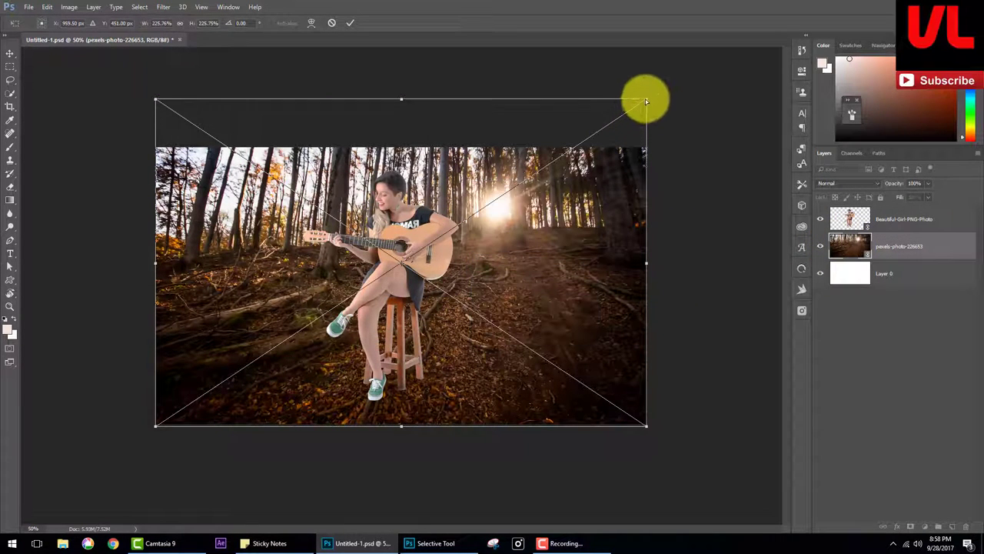
pyautogui.moveTo(645, 101); pyautogui.dragTo(643, 208)
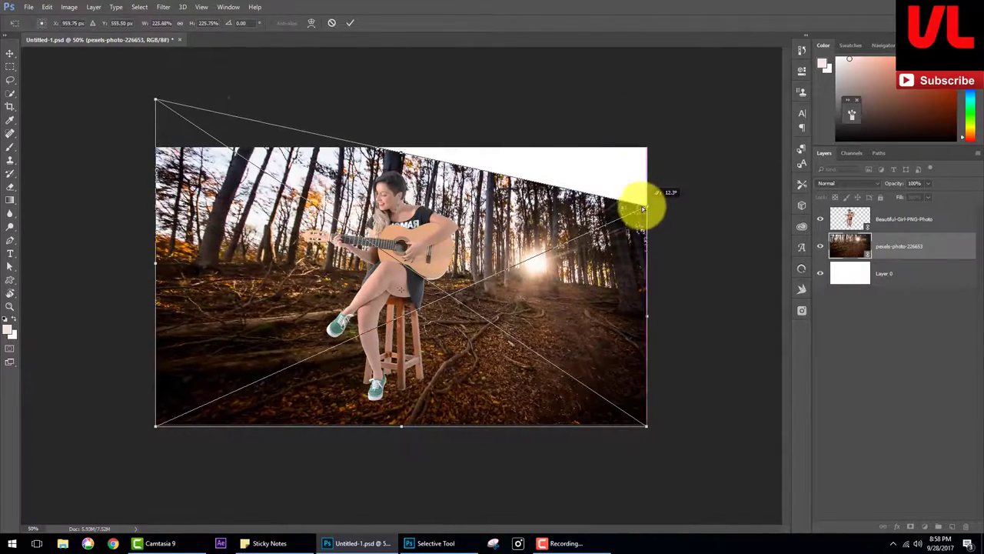
pyautogui.moveTo(158, 99); pyautogui.dragTo(159, 221)
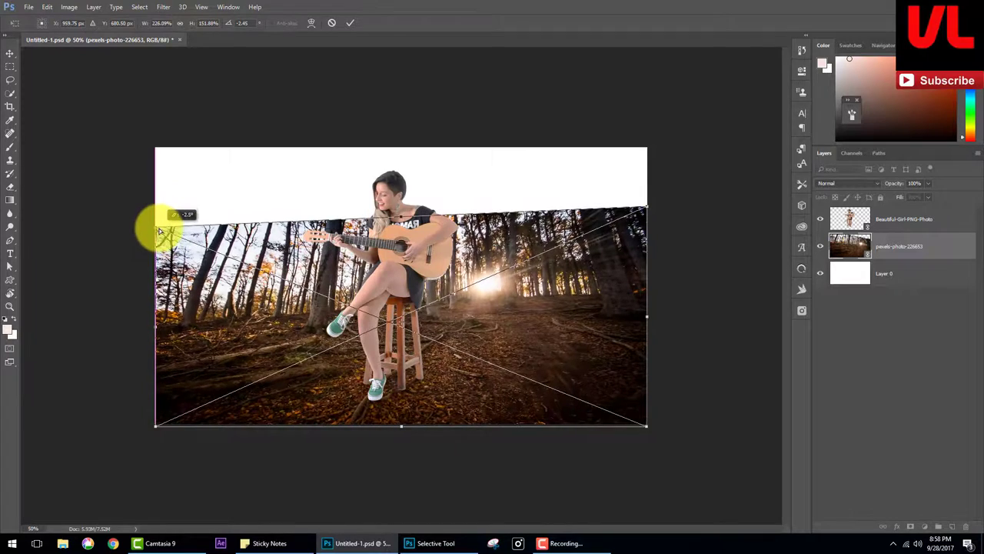
pyautogui.moveTo(159, 221)
pyautogui.mouseDown()
pyautogui.moveTo(165, 209)
pyautogui.moveTo(153, 208)
pyautogui.mouseUp()
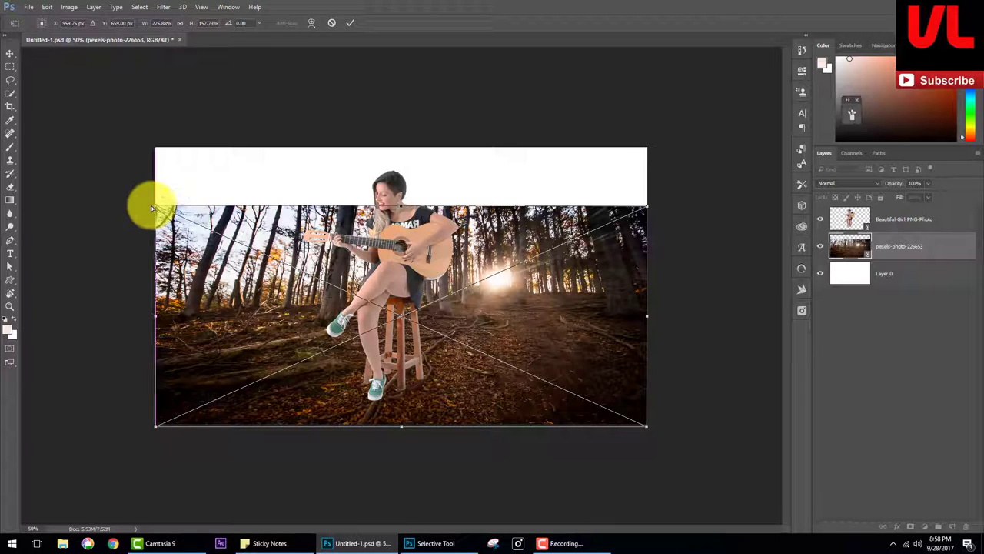
pyautogui.press('Return')
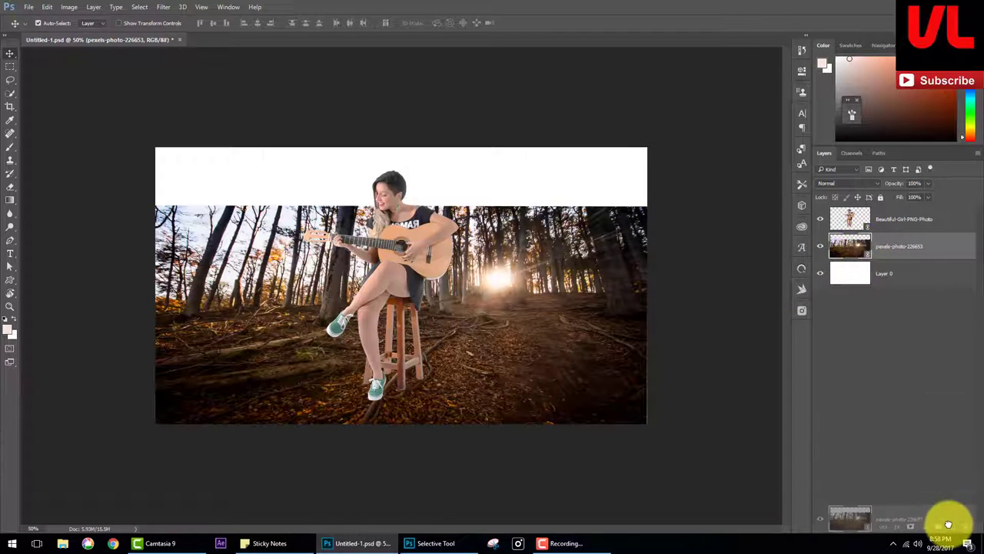
# Step: Duplicate the forest layer, flip the copy vertically and move it over the white strip
pyautogui.moveTo(861, 253); pyautogui.dragTo(939, 526)
pyautogui.hotkey('ctrl', 't')
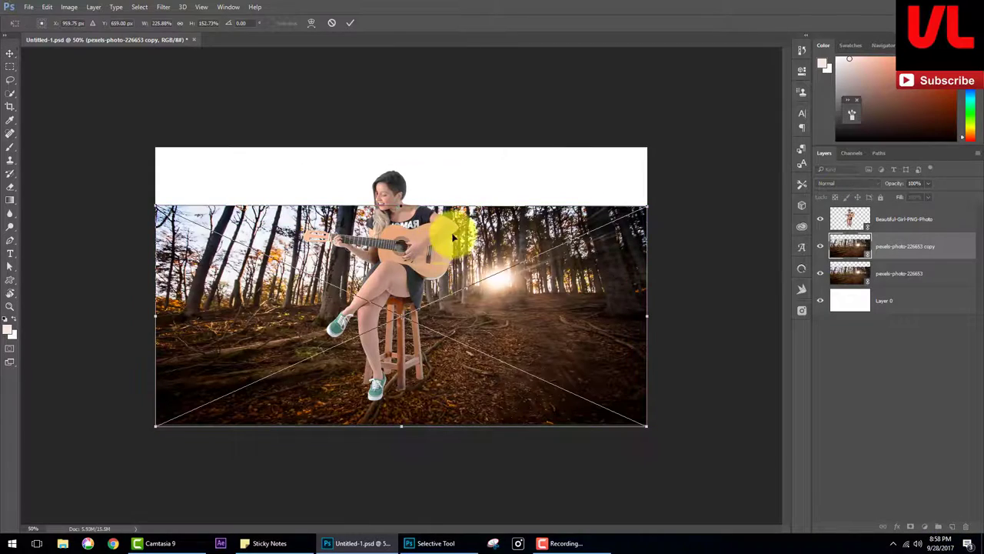
pyautogui.rightClick(453, 235)
pyautogui.click(506, 389)
pyautogui.moveTo(501, 325)
pyautogui.mouseDown()
pyautogui.moveTo(487, 98)
pyautogui.moveTo(489, 114)
pyautogui.mouseUp()
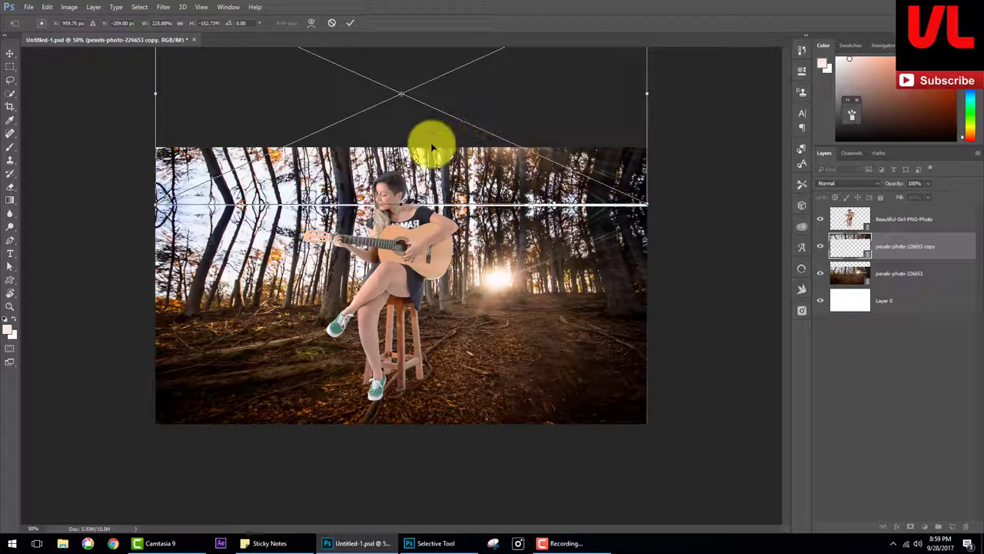
pyautogui.hotkey('ctrl', '-')
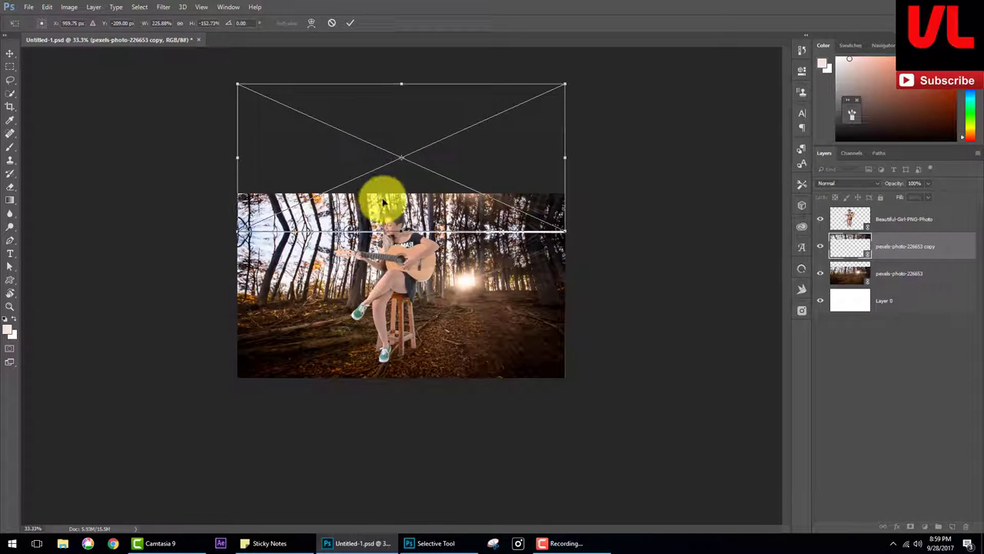
# Step: Distort the flipped copy's corners so it covers the strip and matches the trees
pyautogui.rightClick(403, 203)
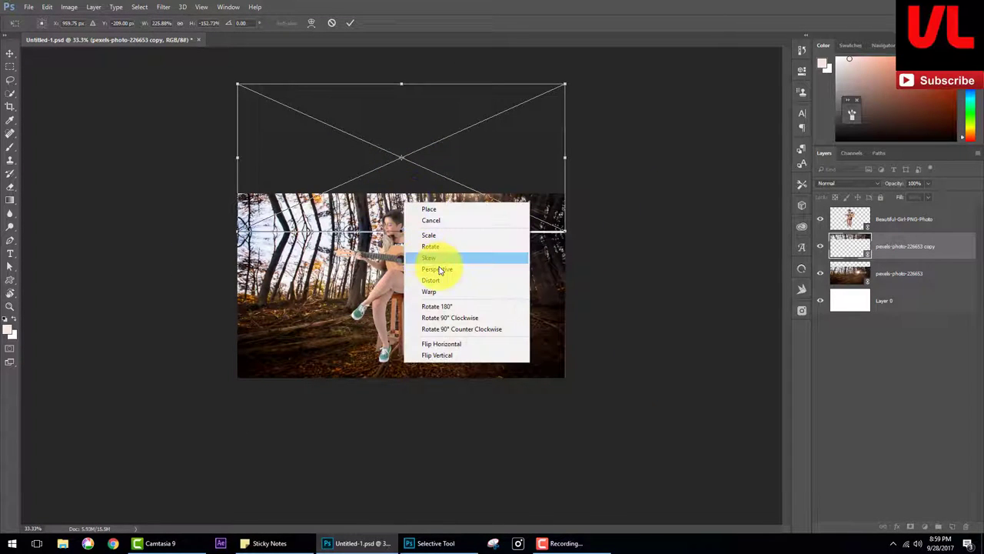
pyautogui.click(439, 278)
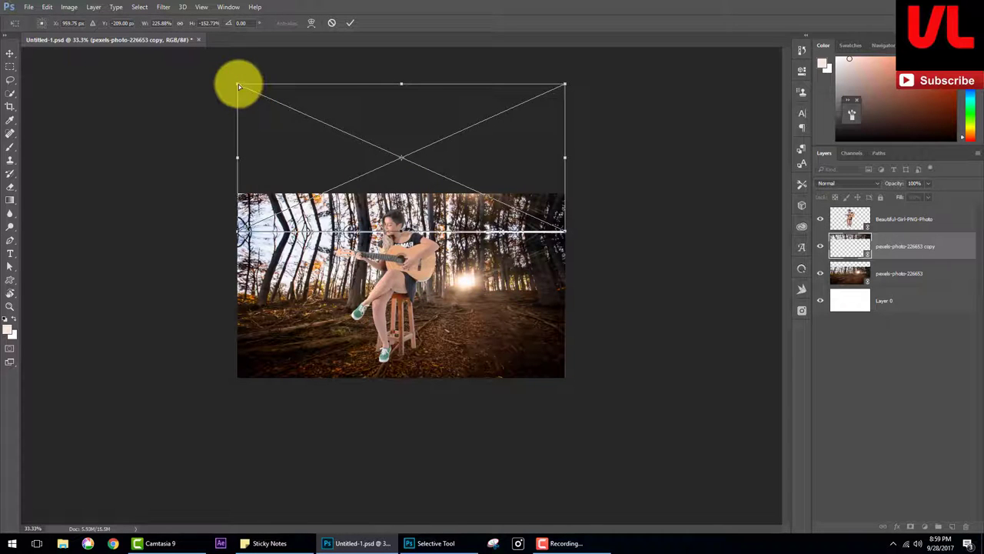
pyautogui.moveTo(238, 83); pyautogui.dragTo(296, 66)
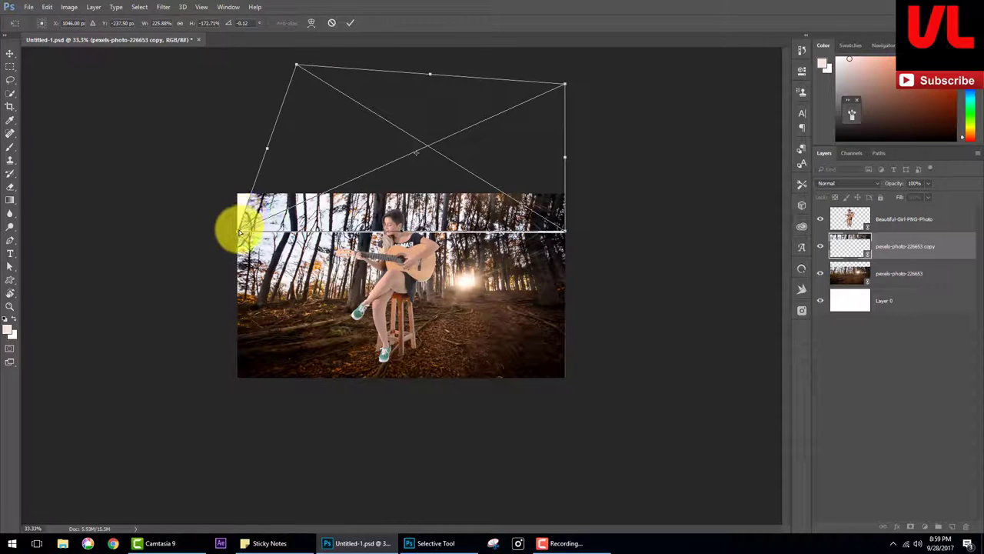
pyautogui.moveTo(239, 230); pyautogui.dragTo(219, 231)
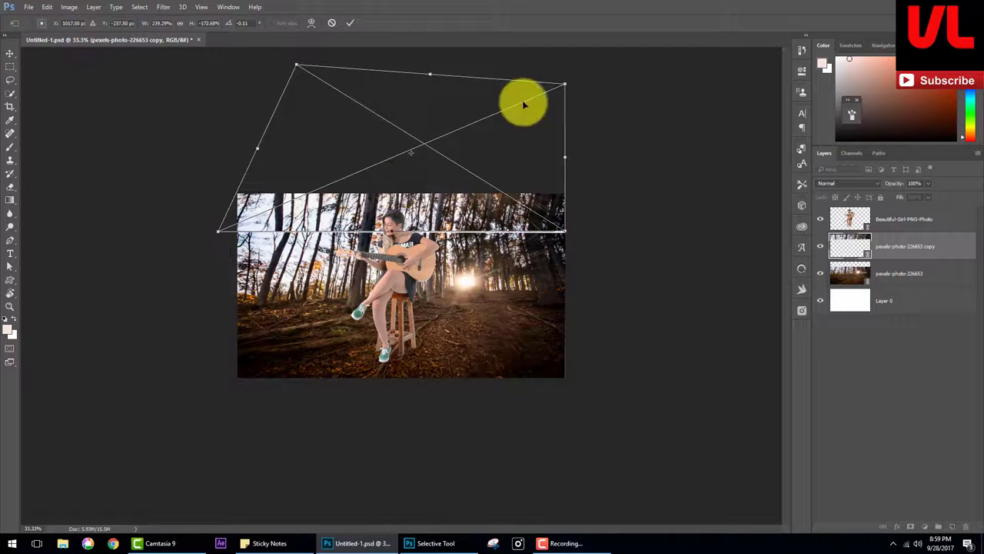
pyautogui.moveTo(569, 87)
pyautogui.mouseDown()
pyautogui.moveTo(545, 84)
pyautogui.moveTo(527, 98)
pyautogui.moveTo(567, 88)
pyautogui.mouseUp()
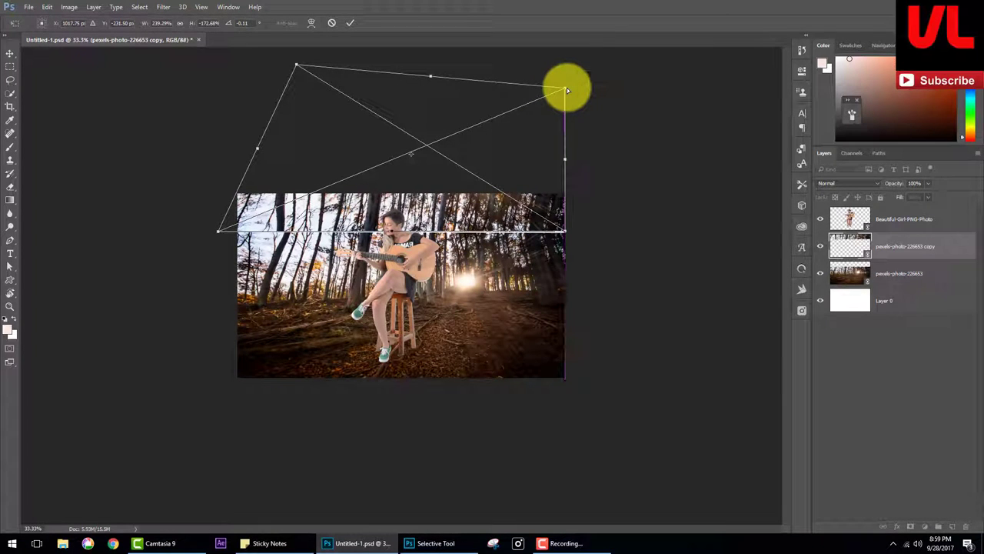
pyautogui.press('Return')
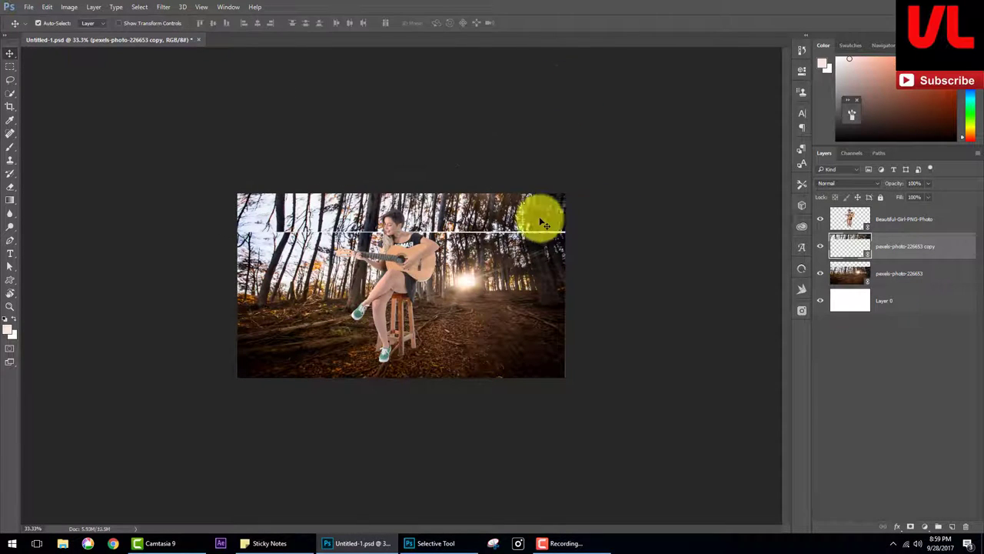
# Step: Merge the flipped copy with the original forest layer into one layer
pyautogui.keyDown('shift'); pyautogui.click(861, 277); pyautogui.keyUp('shift')
pyautogui.hotkey('ctrl', 'e')
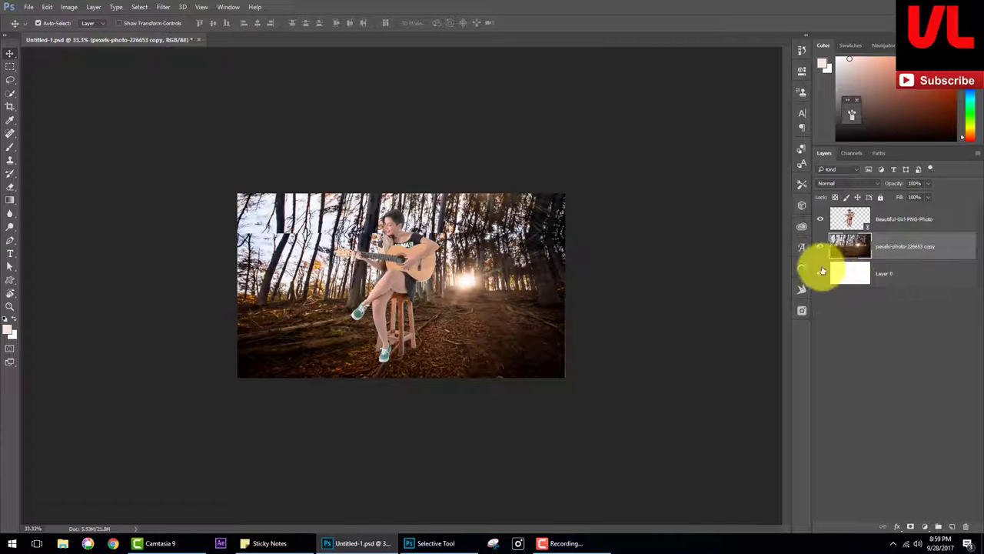
pyautogui.hotkey('ctrl', '+')
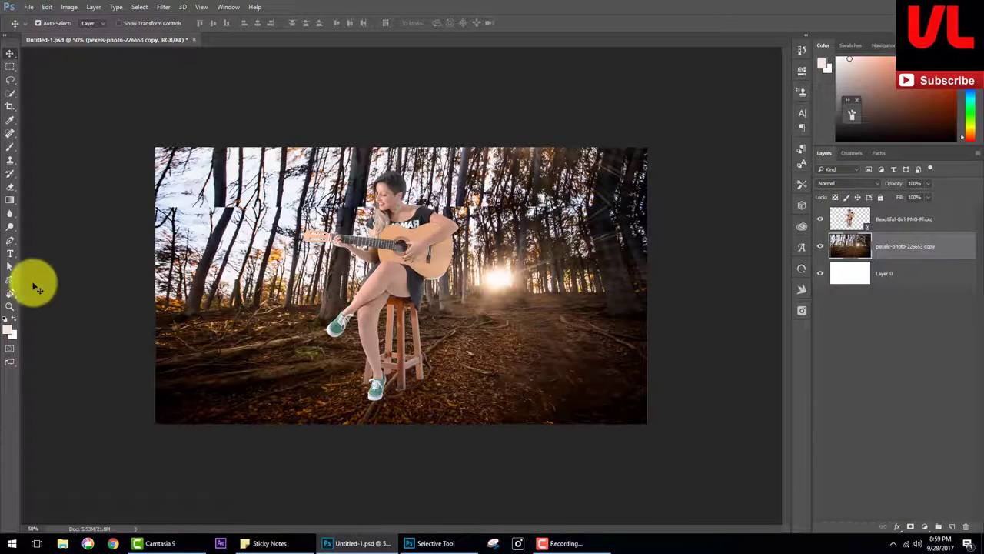
pyautogui.click(18, 150)
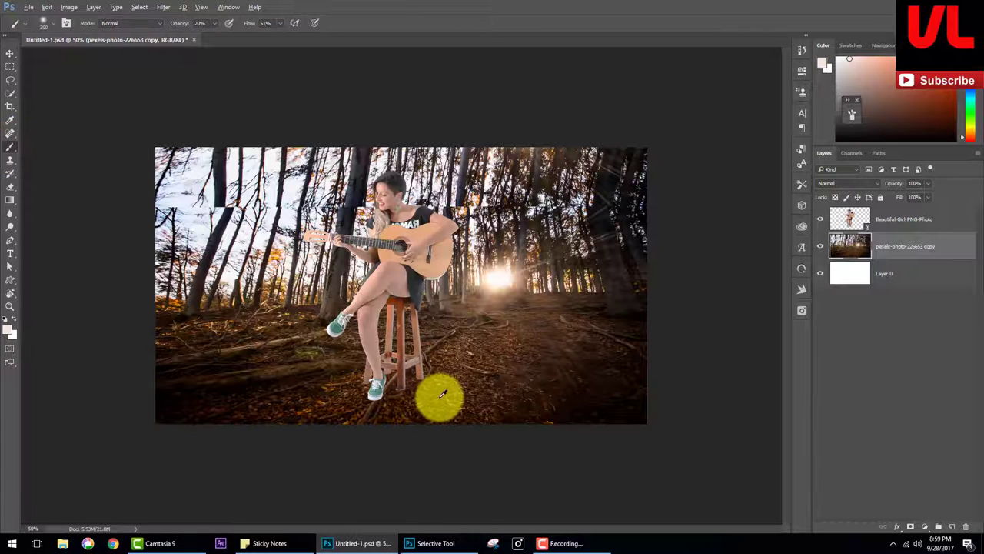
# Step: Sample the forest-floor brown and add a darker brown Color Fill layer
pyautogui.press('d')
pyautogui.moveTo(439, 396); pyautogui.dragTo(466, 391)
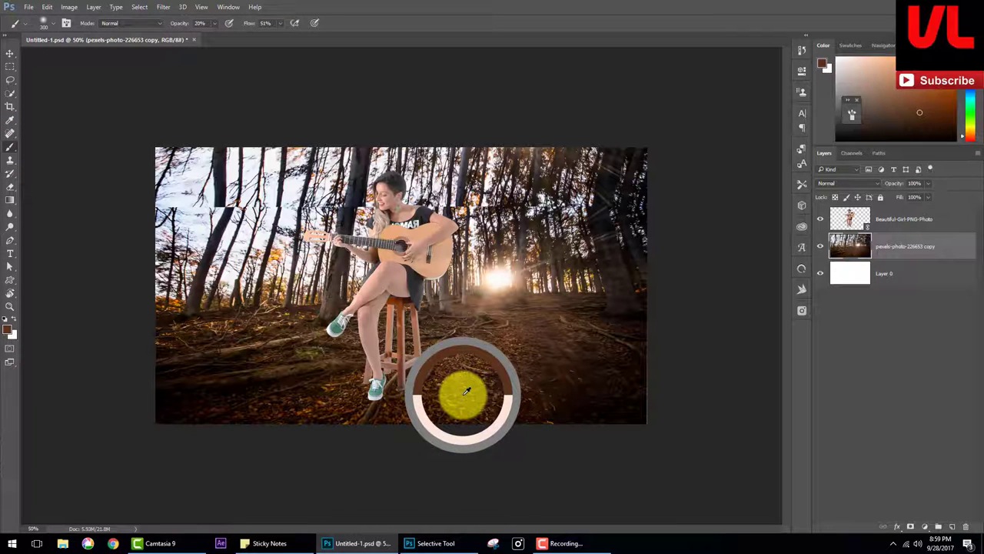
pyautogui.click(925, 527)
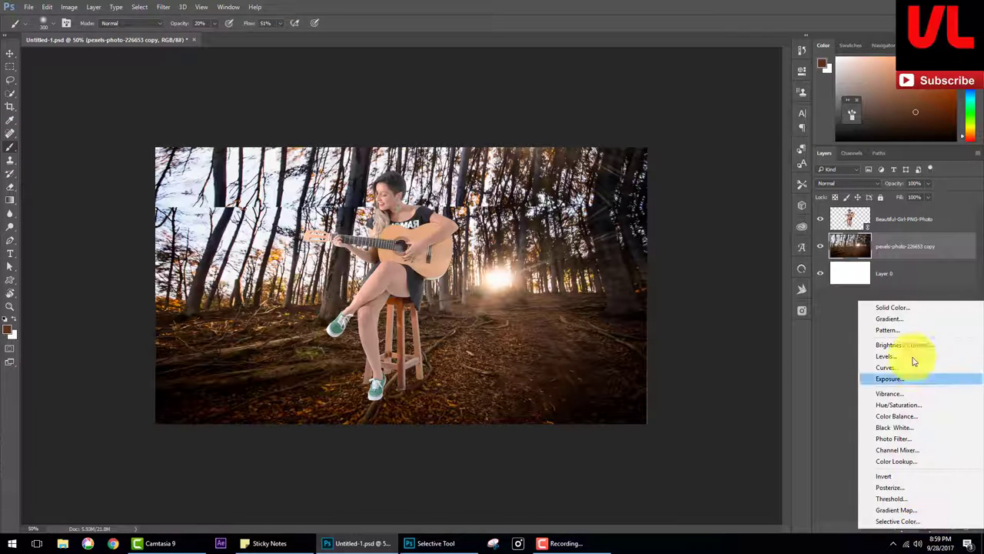
pyautogui.click(894, 307)
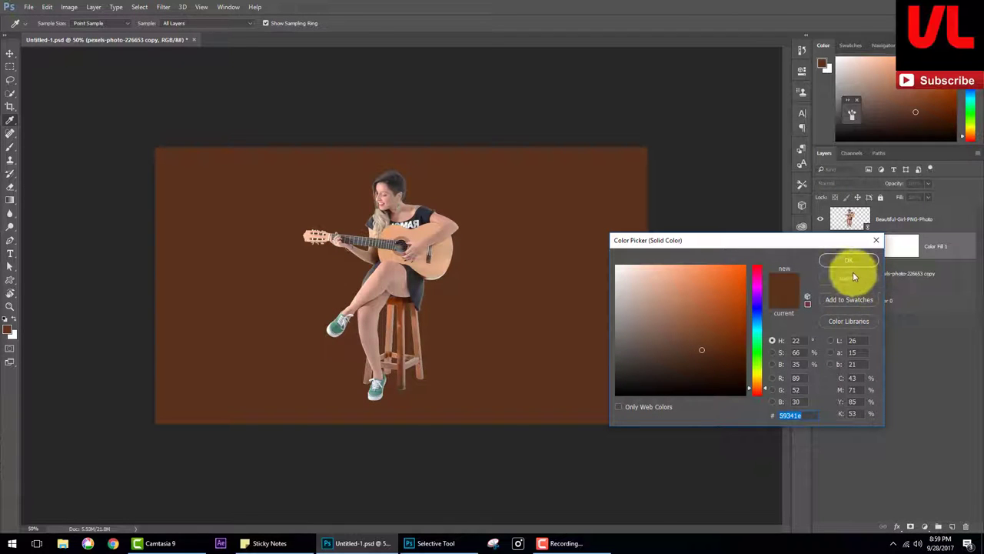
pyautogui.click(691, 363)
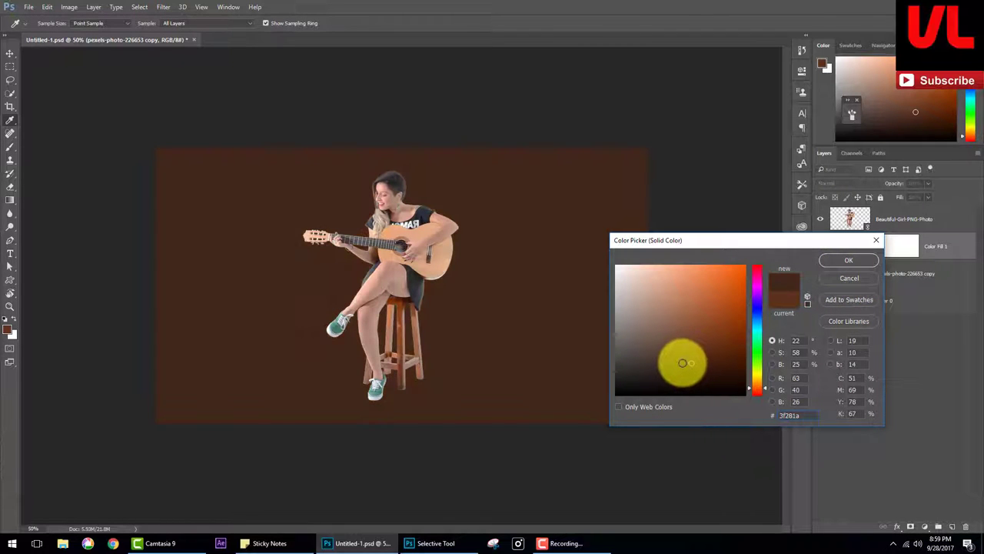
pyautogui.click(827, 262)
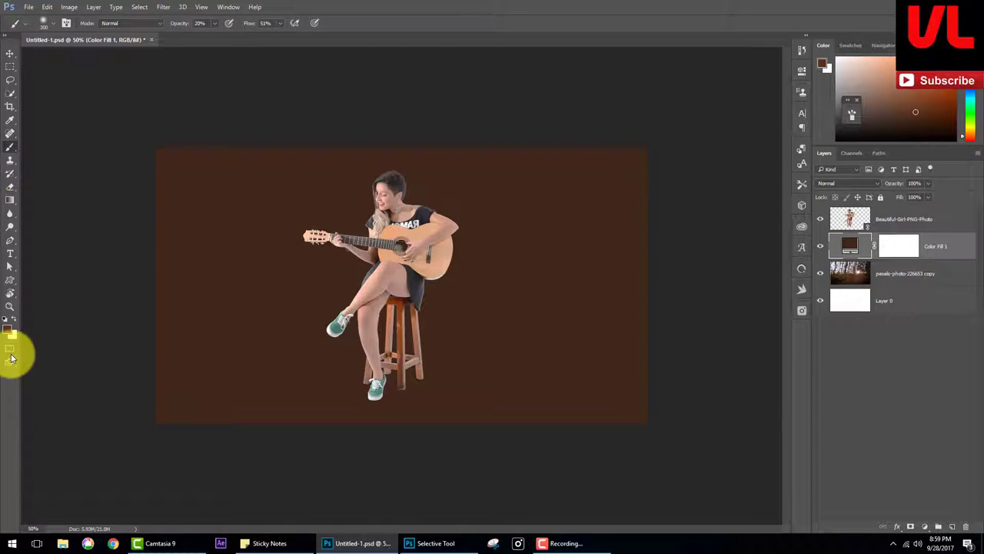
# Step: Set up a linear black-to-white gradient with default colours
pyautogui.press('d')
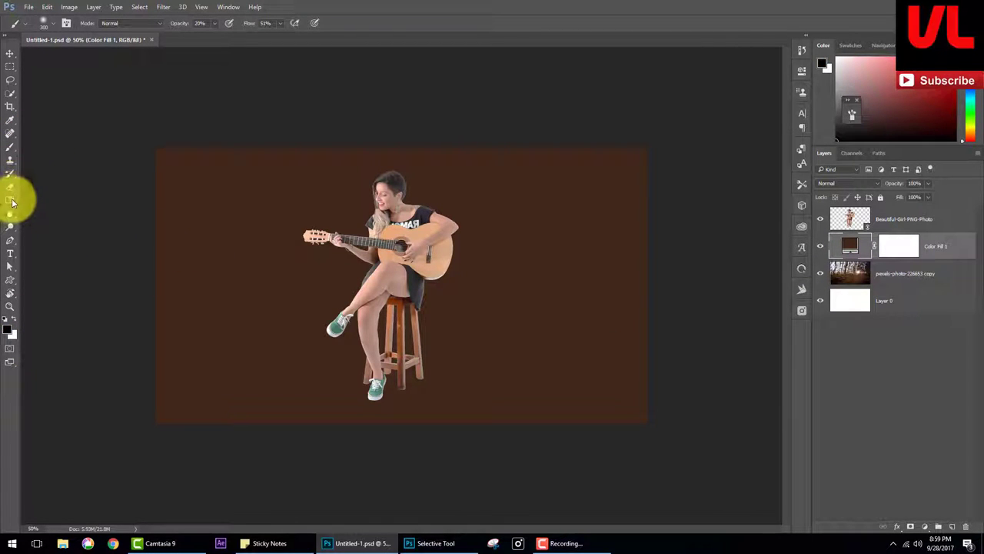
pyautogui.click(11, 201)
pyautogui.click(73, 28)
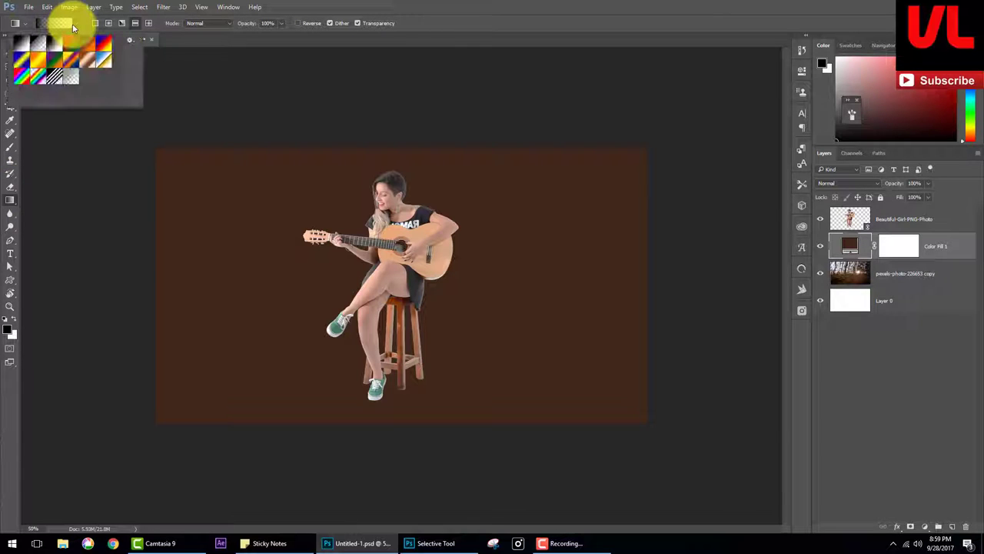
pyautogui.click(529, 11)
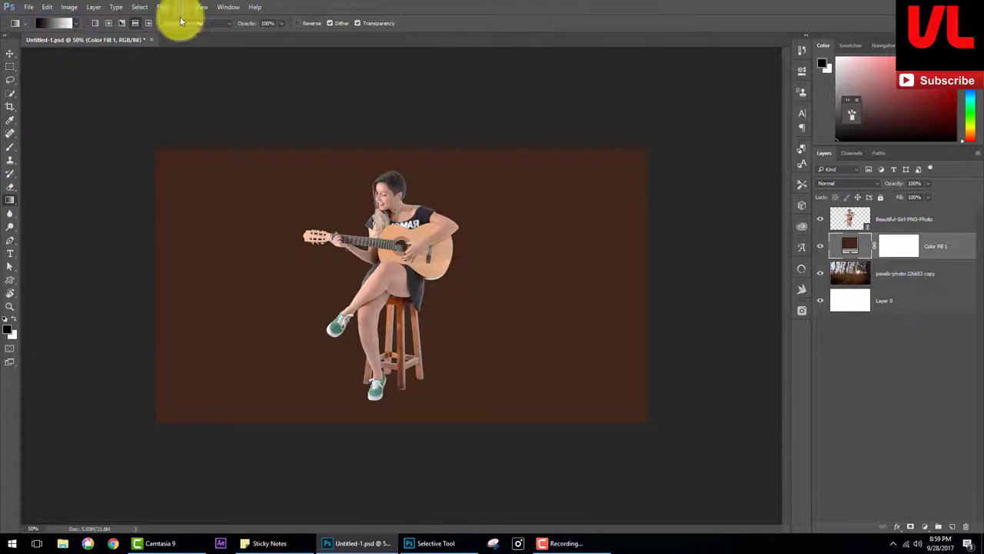
pyautogui.click(95, 23)
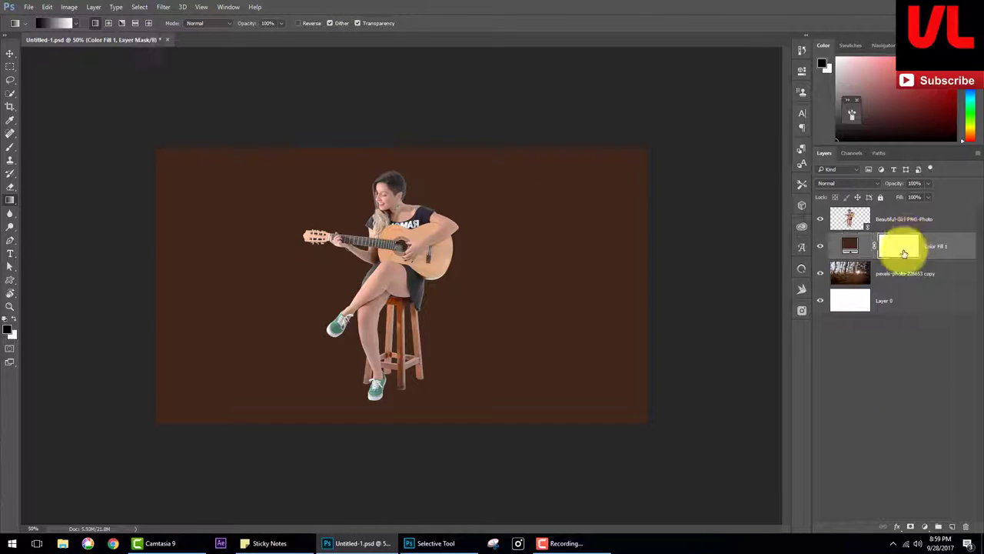
# Step: Fade the Color Fill mask upward from the bottom so the forest floor shows through
pyautogui.moveTo(444, 428); pyautogui.dragTo(465, 360)
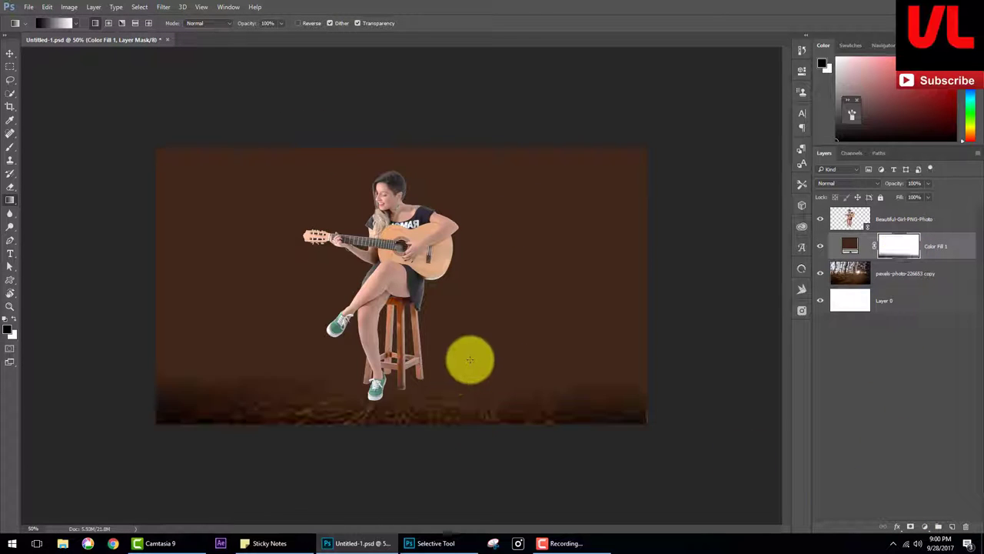
pyautogui.moveTo(419, 460); pyautogui.dragTo(418, 223)
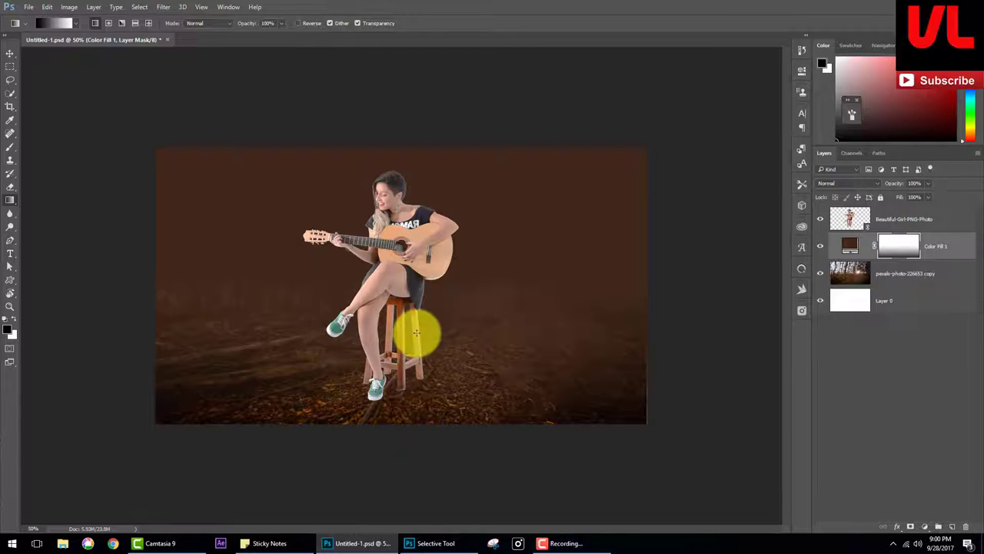
pyautogui.moveTo(413, 426)
pyautogui.mouseDown()
pyautogui.moveTo(417, 329)
pyautogui.moveTo(413, 340)
pyautogui.mouseUp()
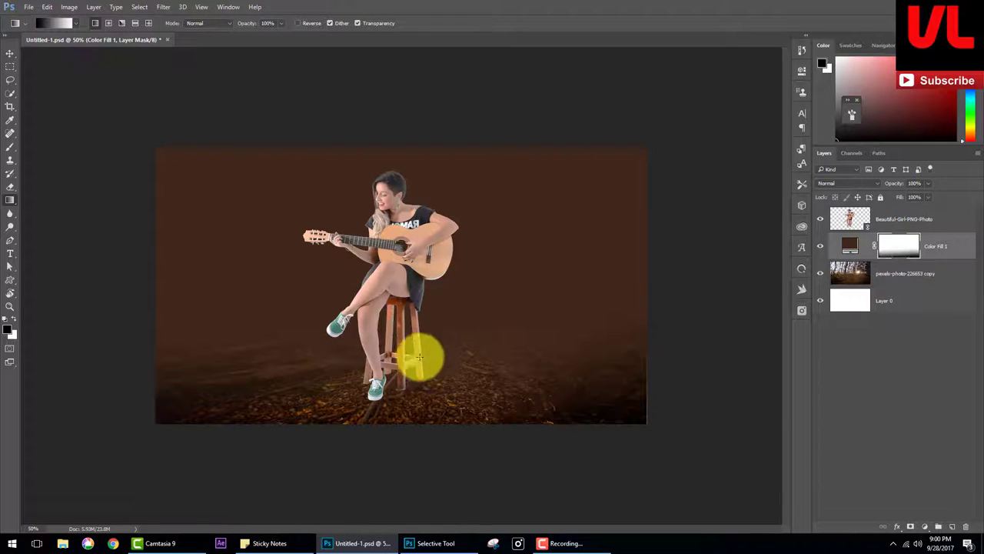
pyautogui.moveTo(424, 428); pyautogui.dragTo(410, 307)
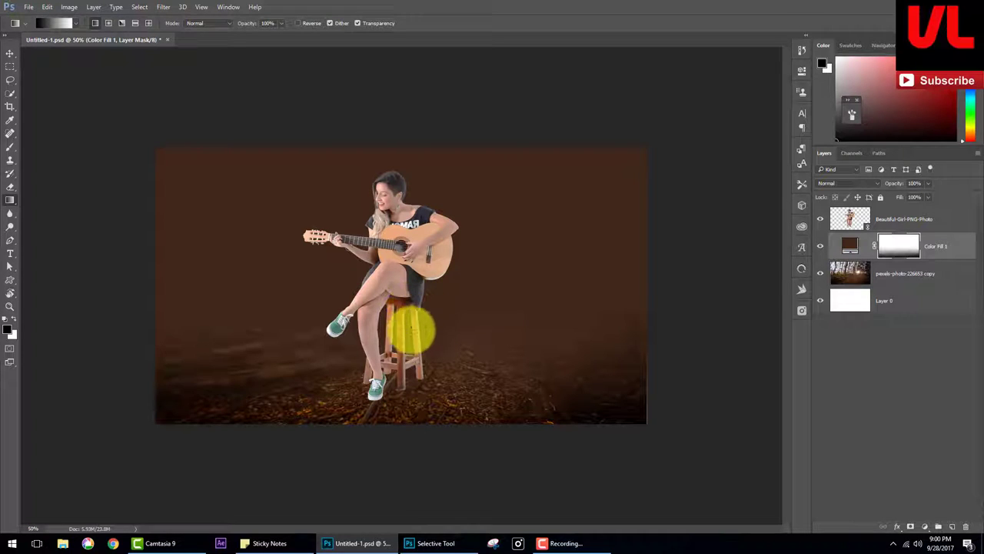
pyautogui.moveTo(403, 417); pyautogui.dragTo(417, 296)
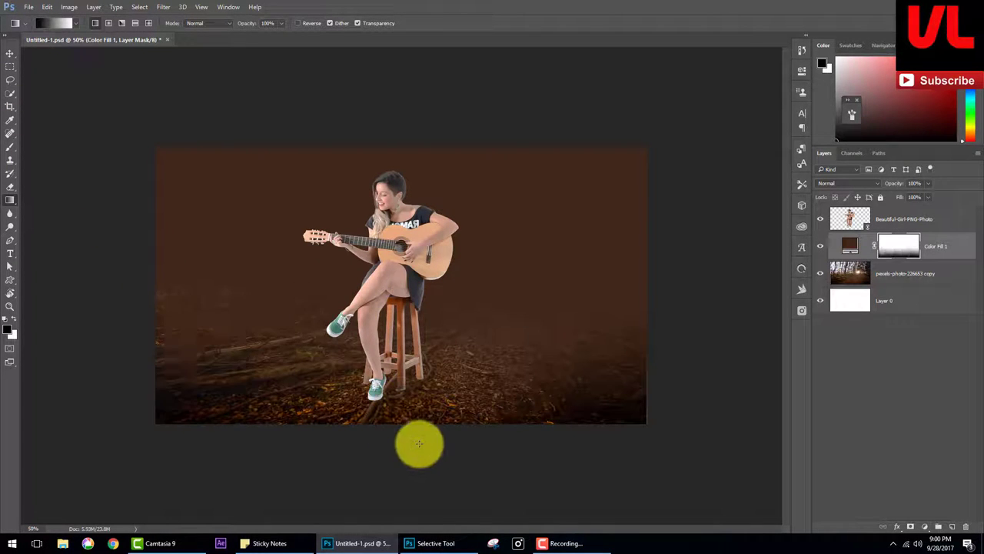
pyautogui.moveTo(422, 436); pyautogui.dragTo(422, 305)
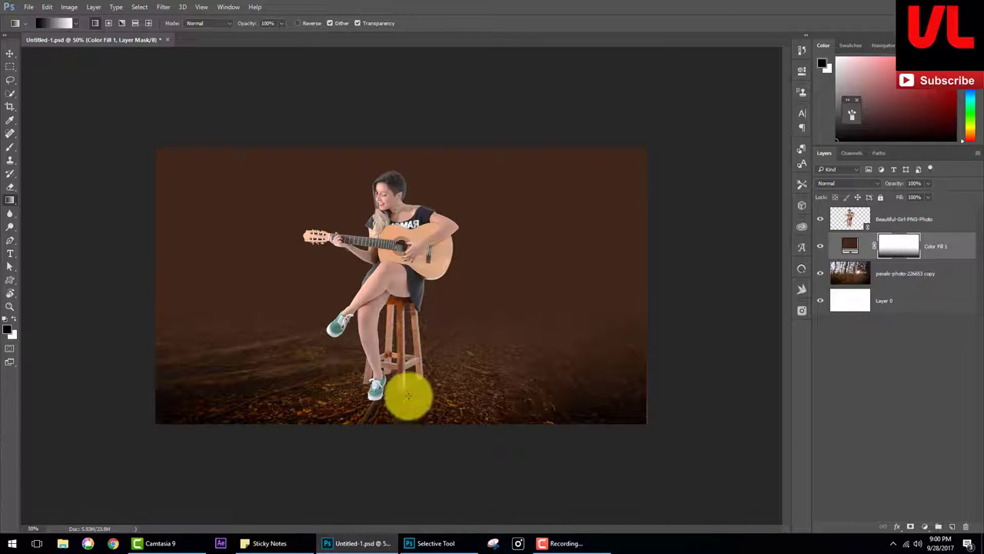
pyautogui.moveTo(406, 396); pyautogui.dragTo(408, 285)
pyautogui.moveTo(432, 427); pyautogui.dragTo(437, 303)
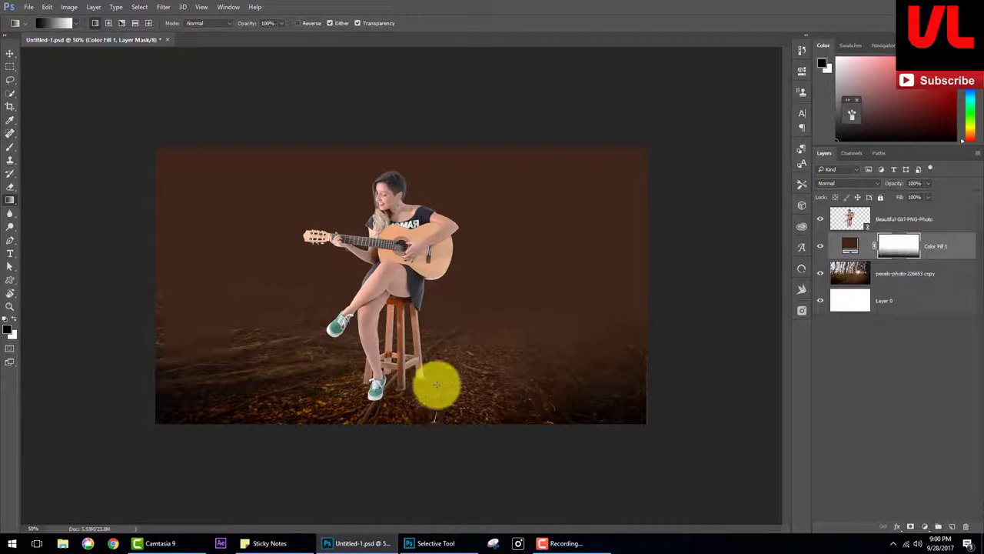
pyautogui.click(9, 53)
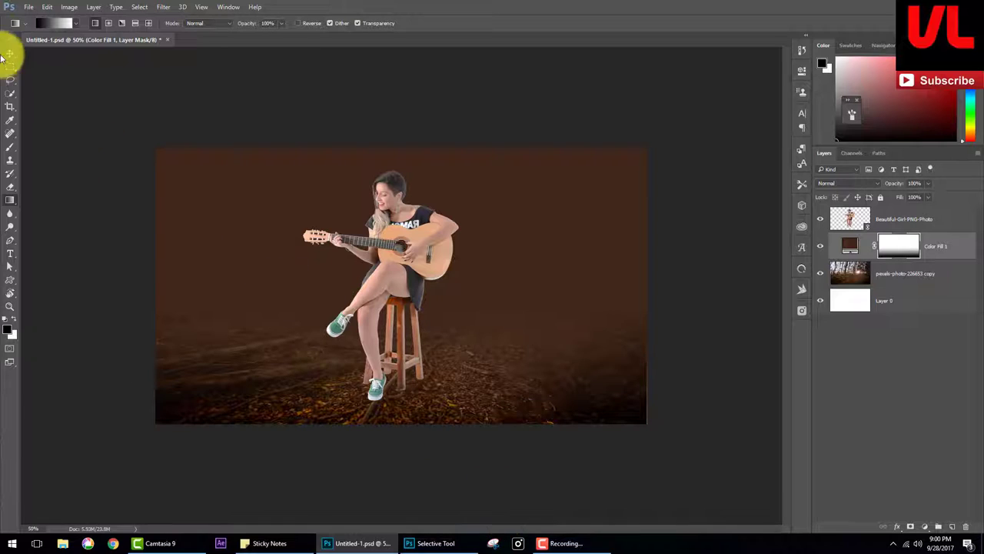
pyautogui.click(10, 55)
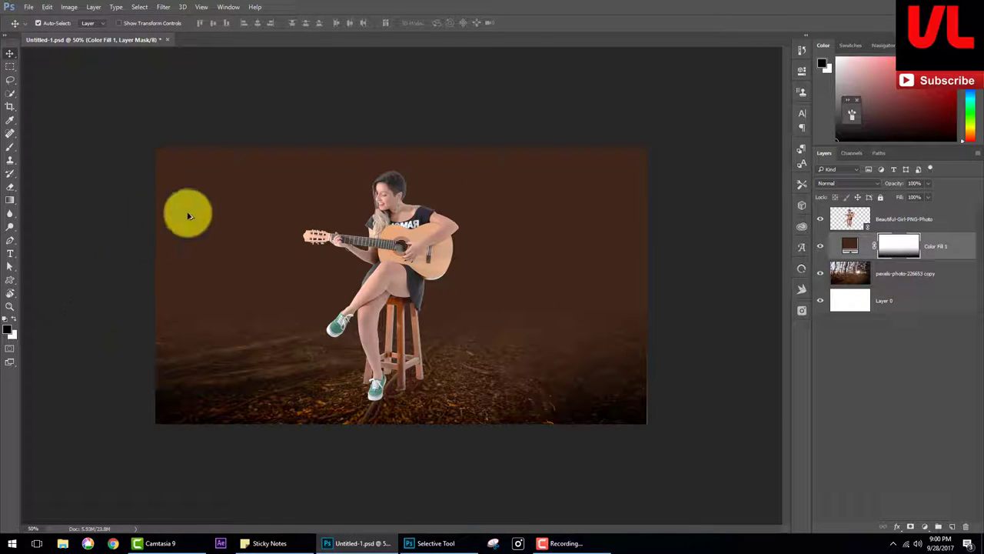
# Step: Sample a forest-floor brown and lighten it as the foreground colour
pyautogui.click(9, 147)
pyautogui.press('x')
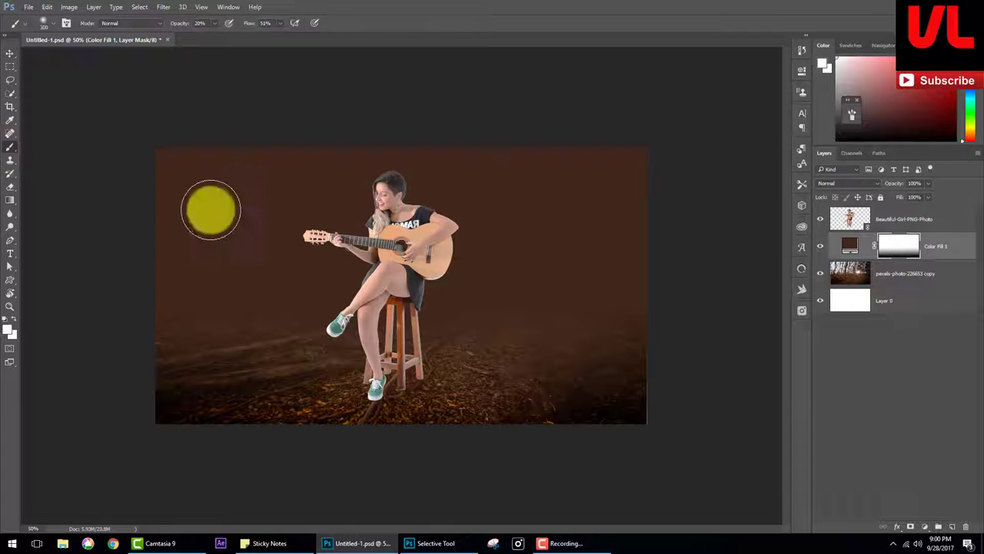
pyautogui.click(9, 330)
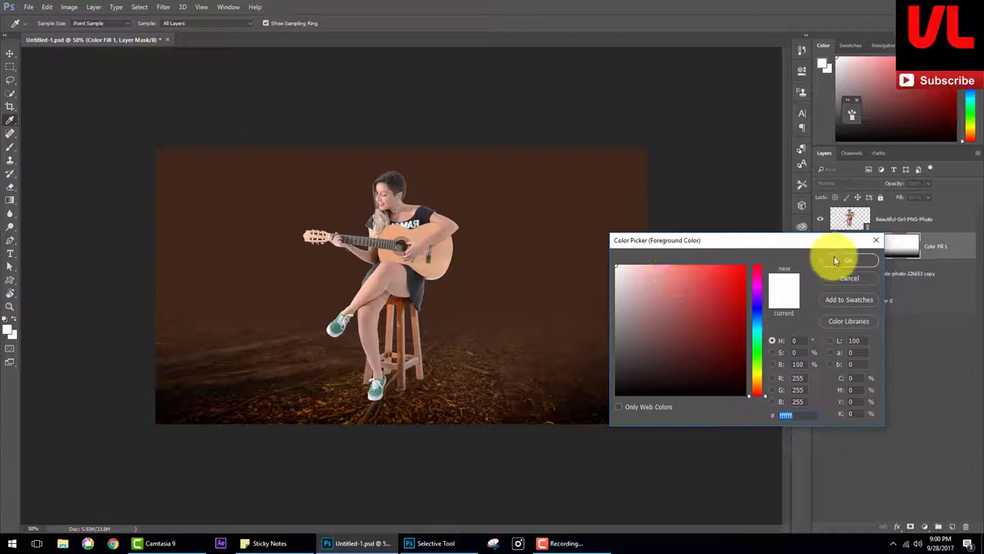
pyautogui.click(838, 260)
pyautogui.press('b')
pyautogui.click(499, 396)
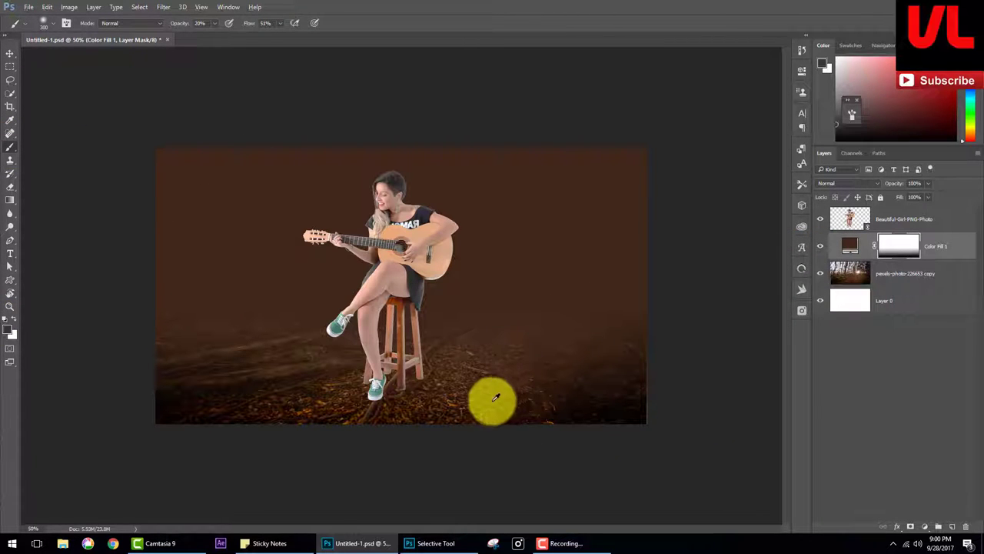
pyautogui.click(846, 273)
pyautogui.click(422, 406)
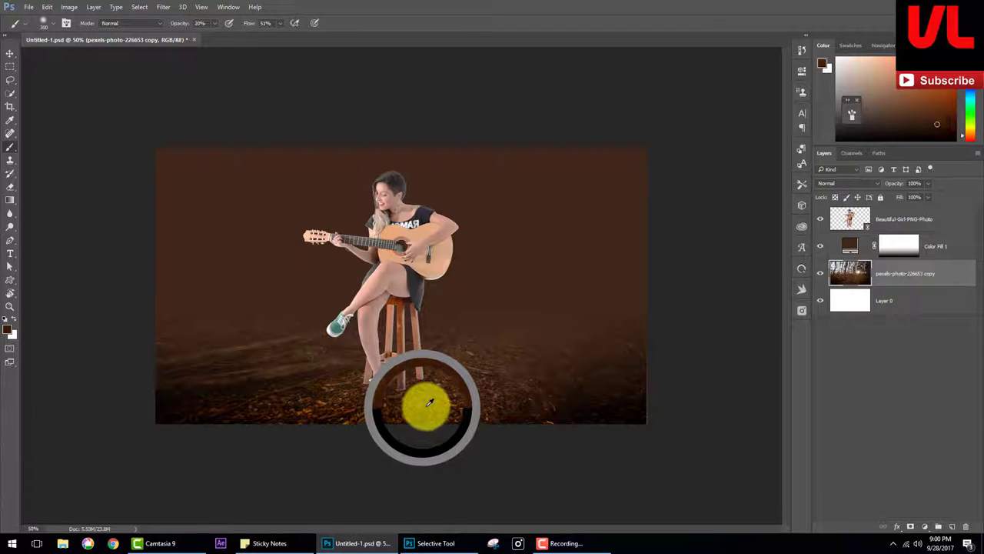
pyautogui.keyDown('alt'); pyautogui.click(420, 407); pyautogui.keyUp('alt')
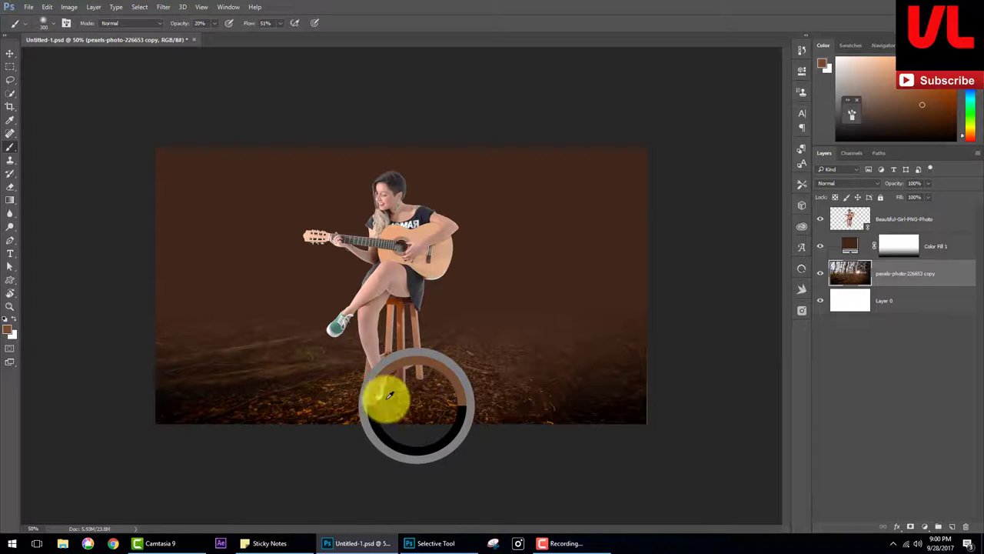
pyautogui.click(11, 333)
pyautogui.click(830, 259)
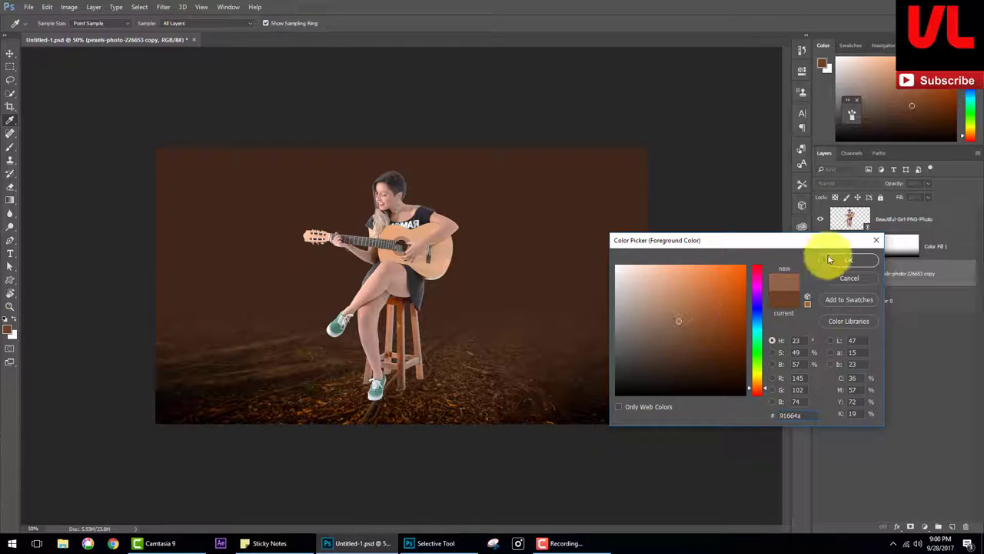
pyautogui.moveTo(703, 304); pyautogui.dragTo(663, 305)
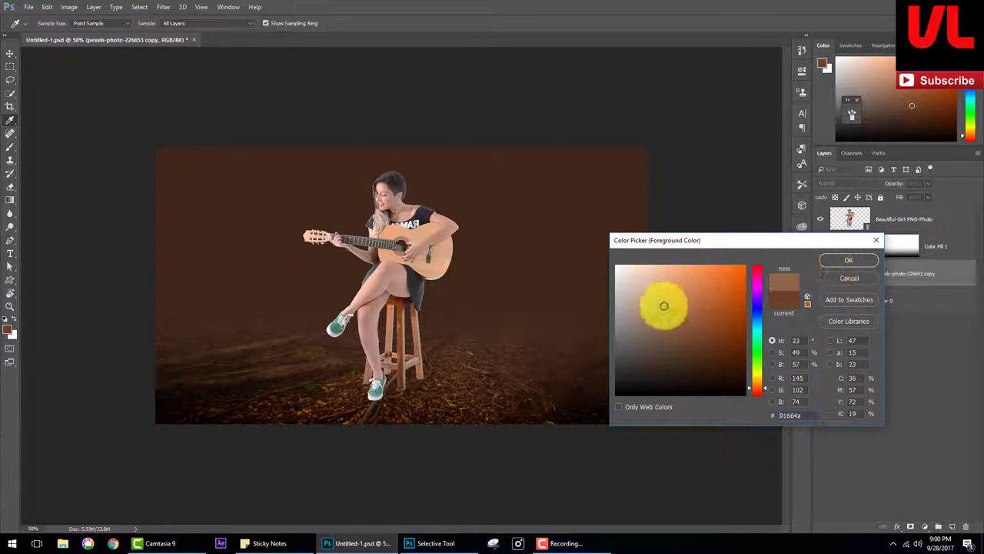
pyautogui.click(839, 262)
# Step: Add a new layer above Color Fill 1 and paint a soft light-brown dab
pyautogui.press('b')
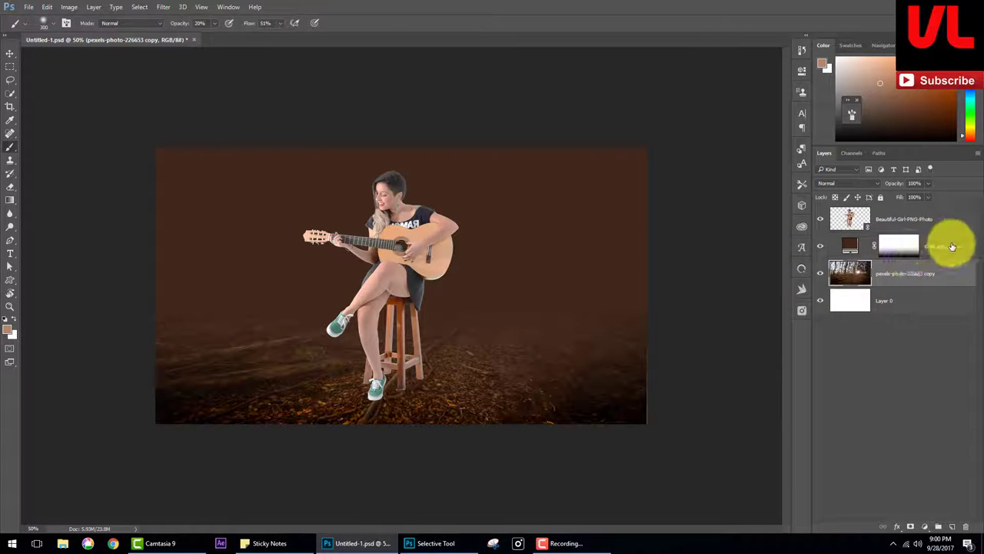
pyautogui.click(944, 246)
pyautogui.click(953, 527)
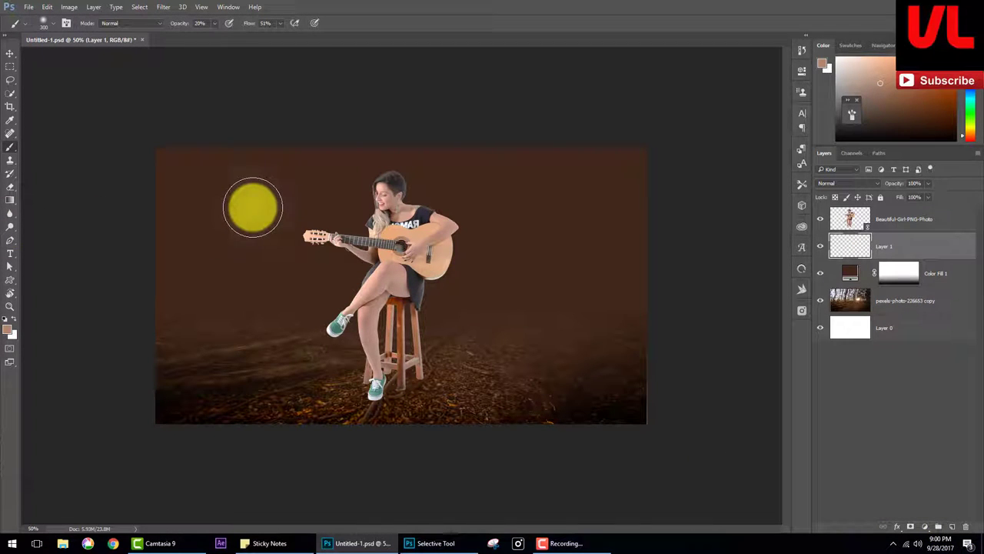
pyautogui.click(253, 207)
# Step: Enlarge the glow about threefold and stretch it across the upper right
pyautogui.hotkey('ctrl', 't')
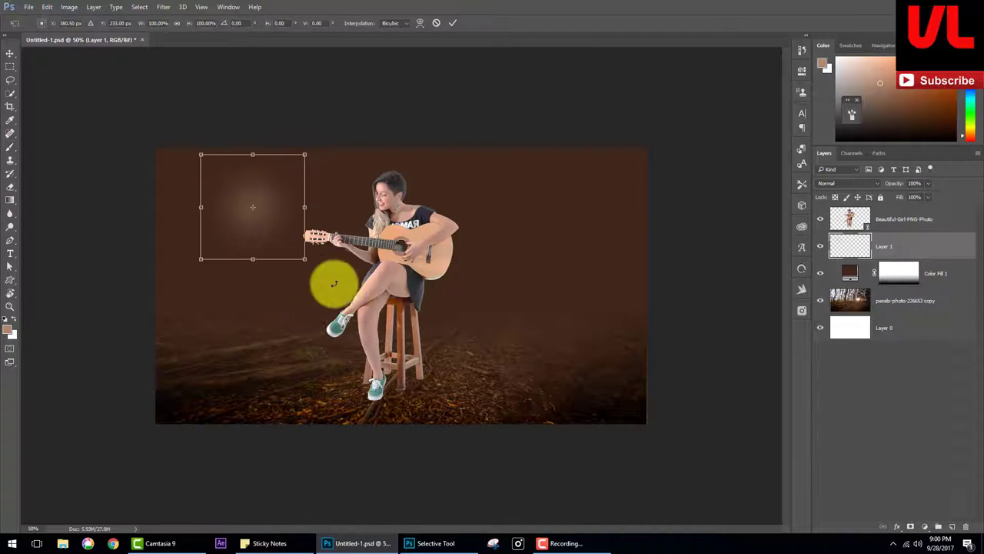
pyautogui.moveTo(306, 260); pyautogui.dragTo(398, 350)
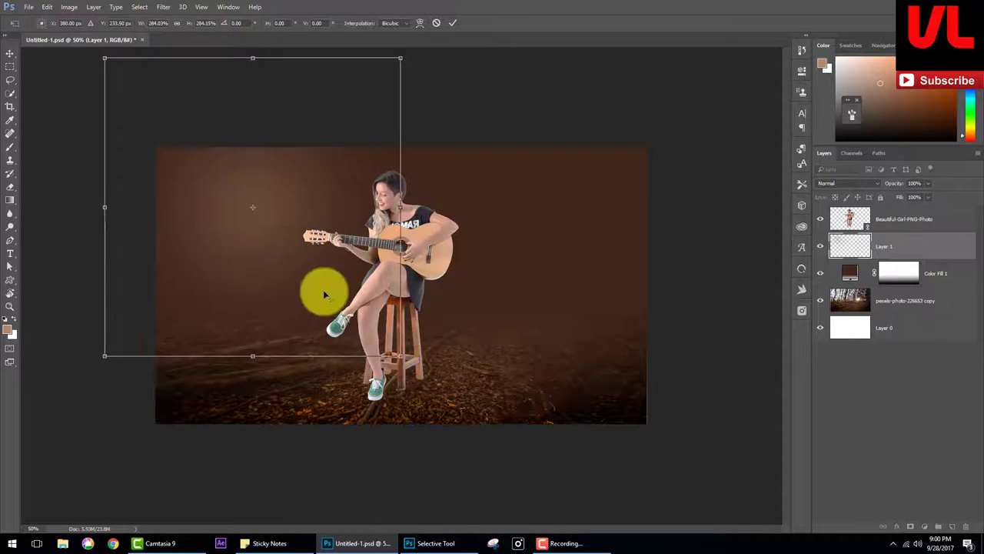
pyautogui.moveTo(323, 287); pyautogui.dragTo(675, 286)
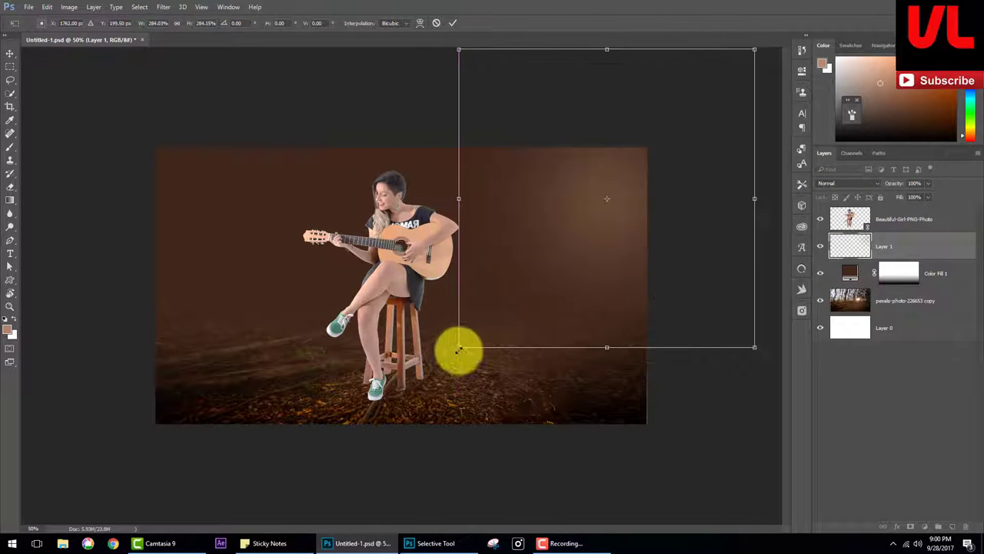
pyautogui.moveTo(447, 356); pyautogui.dragTo(390, 415)
pyautogui.moveTo(515, 328); pyautogui.dragTo(503, 320)
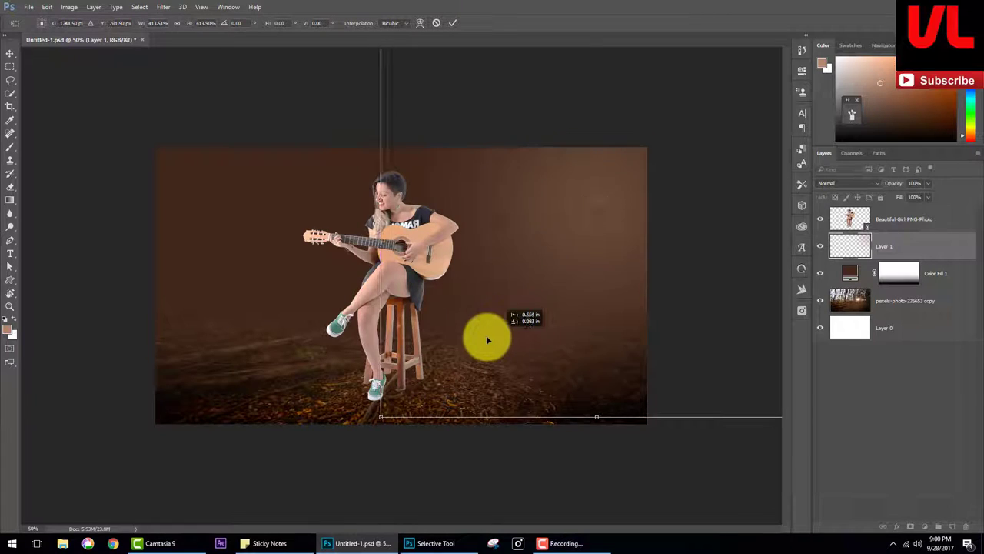
pyautogui.press('Return')
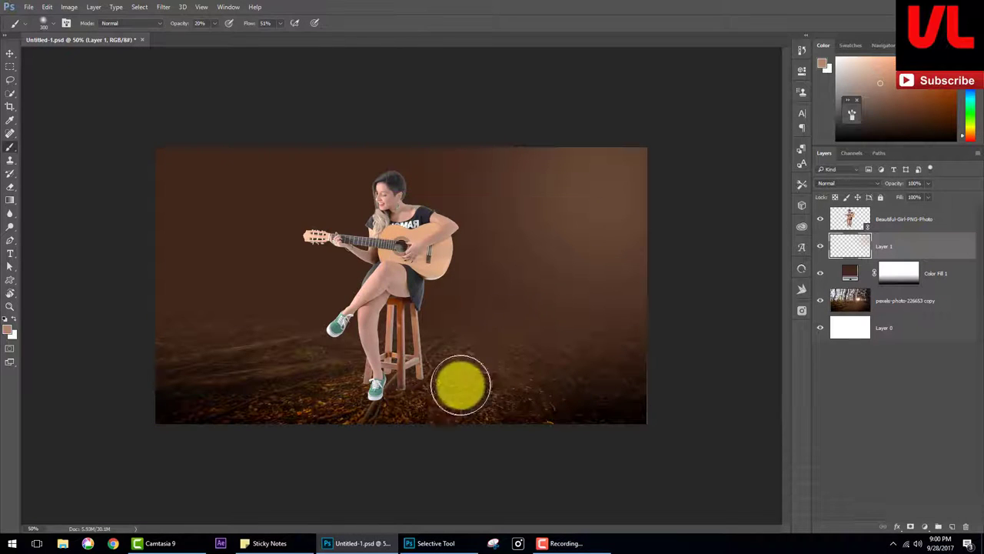
# Step: Add a Color Balance on the girl's selection: midtones −3 cyan, −11 magenta, shadows +8 red
pyautogui.press('b')
pyautogui.click(9, 53)
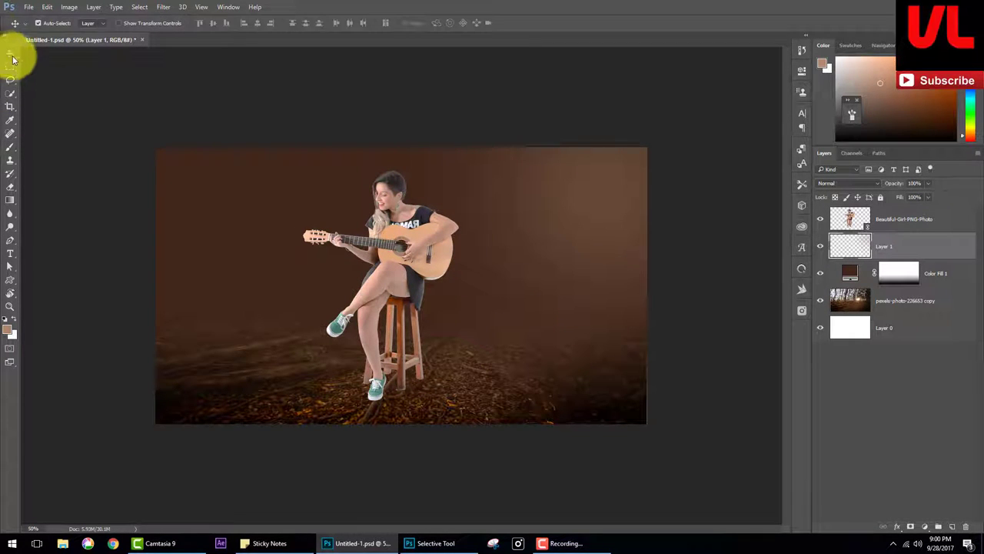
pyautogui.click(855, 224)
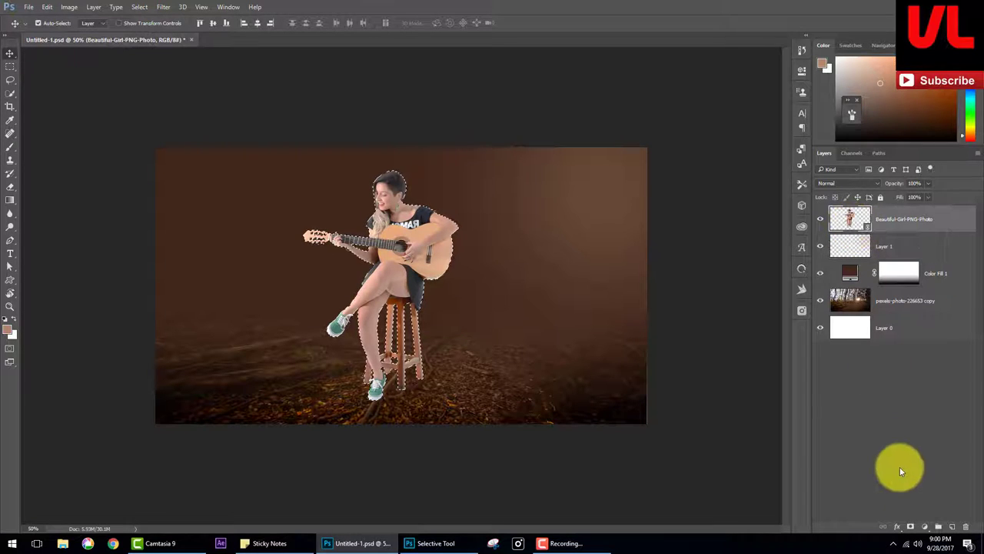
pyautogui.click(925, 526)
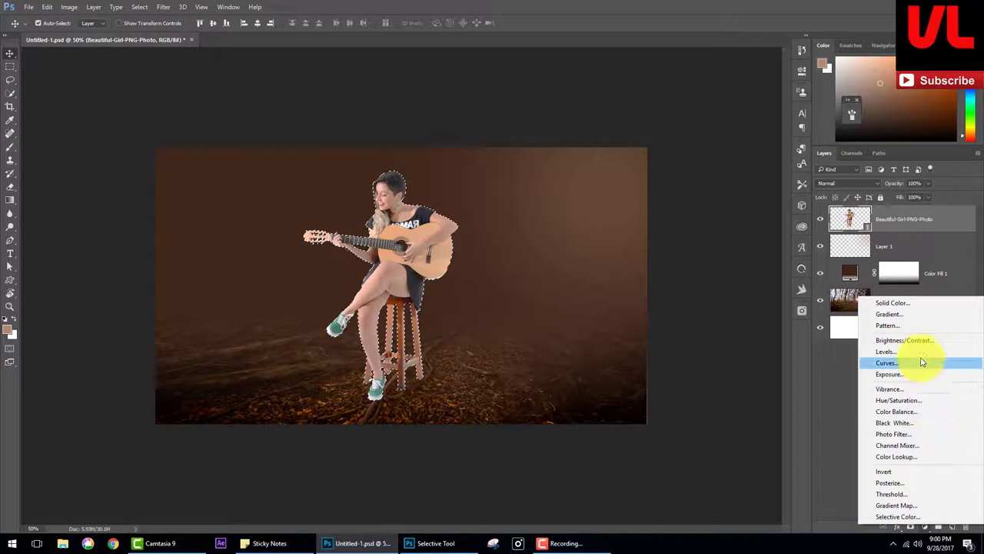
pyautogui.click(899, 413)
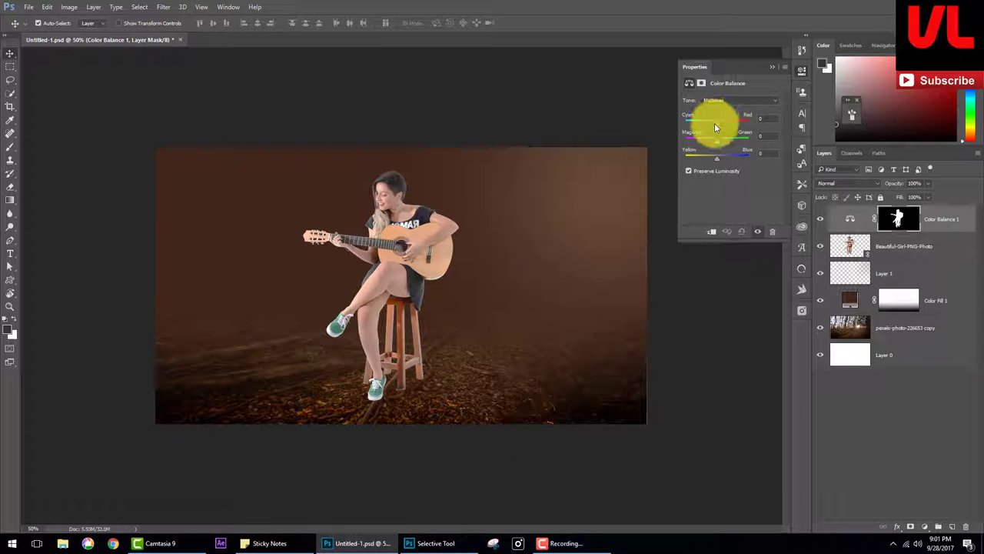
pyautogui.moveTo(716, 121); pyautogui.dragTo(704, 128)
pyautogui.moveTo(713, 142); pyautogui.dragTo(716, 144)
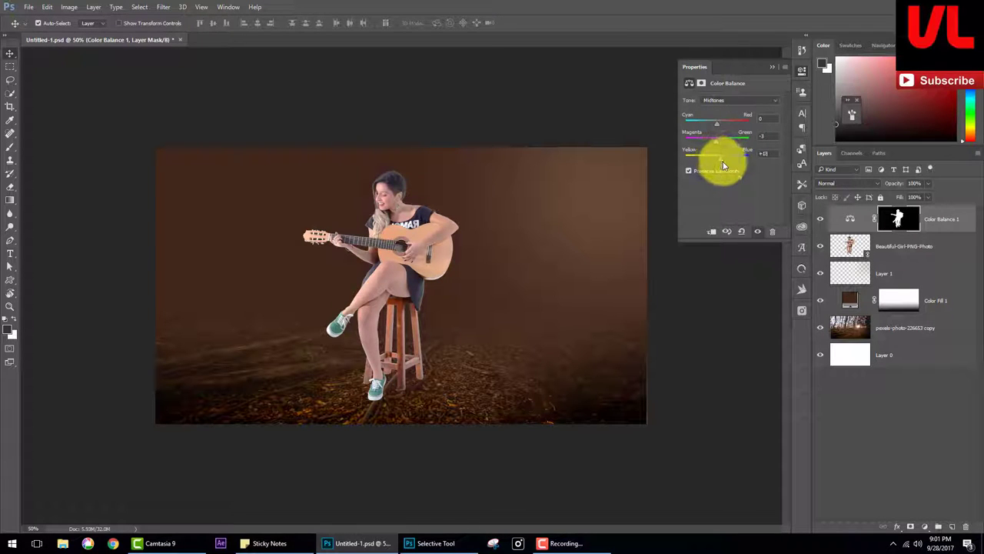
pyautogui.click(735, 102)
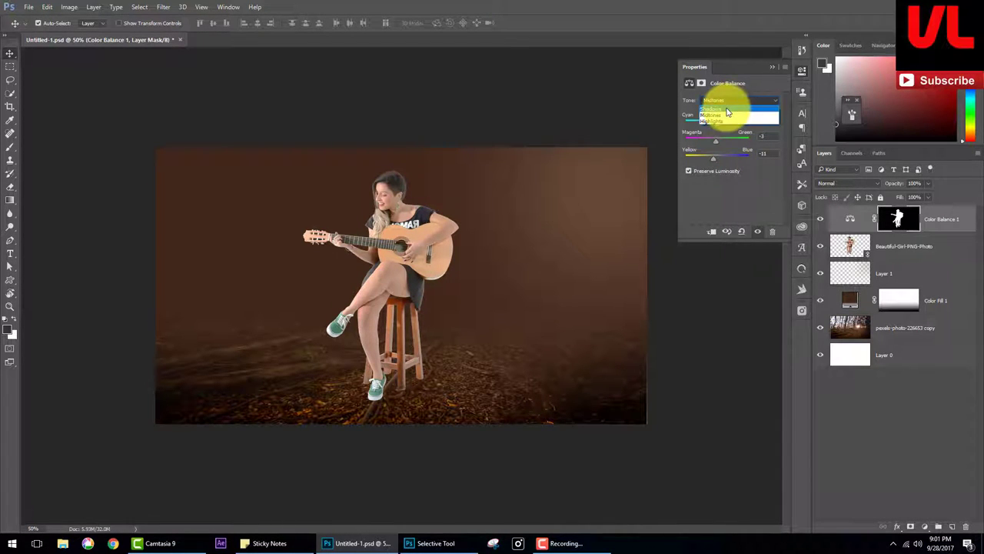
pyautogui.moveTo(711, 128); pyautogui.dragTo(718, 128)
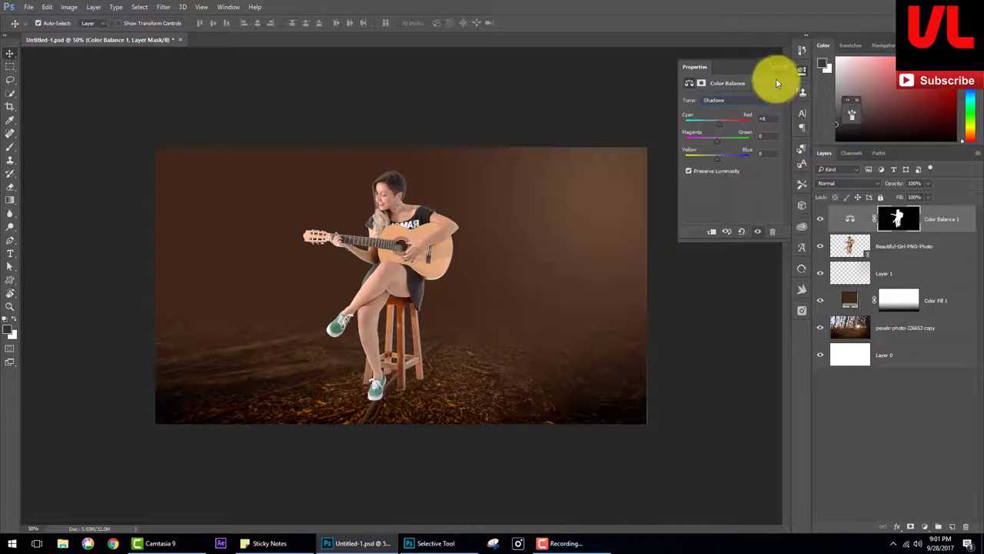
pyautogui.keyDown('ctrl'); pyautogui.click(850, 246); pyautogui.keyUp('ctrl')
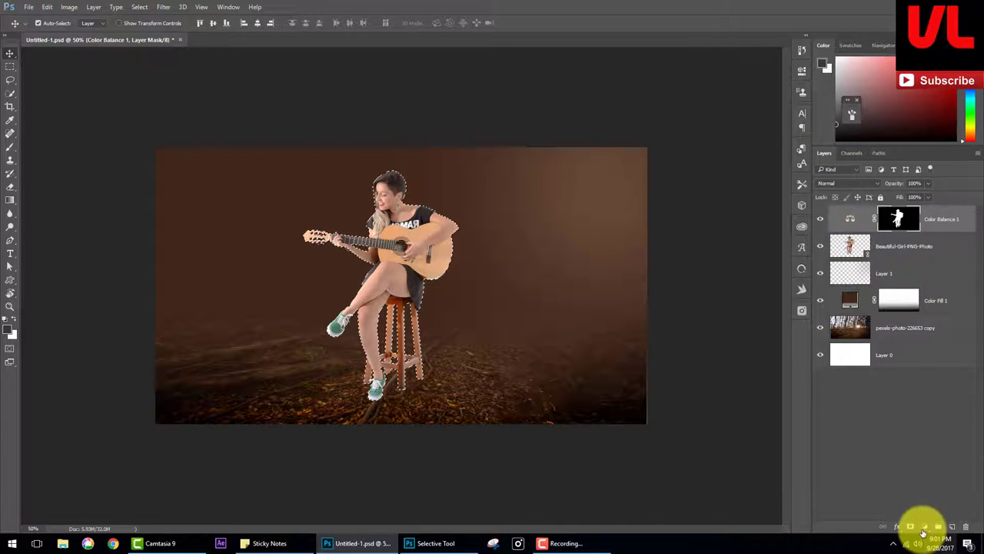
# Step: Add a Levels adjustment on the girl that darkens her midtones
pyautogui.click(924, 526)
pyautogui.click(894, 358)
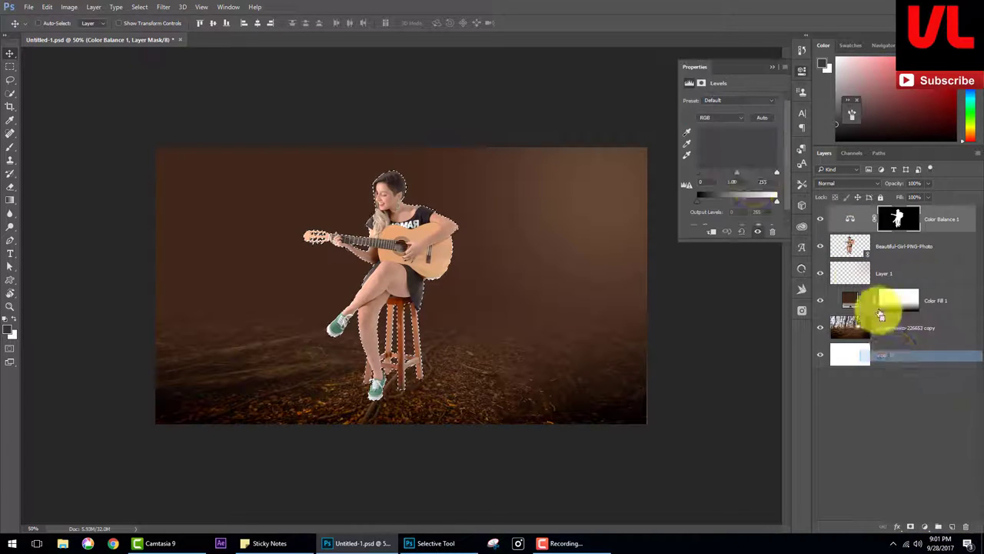
pyautogui.moveTo(736, 177); pyautogui.dragTo(747, 212)
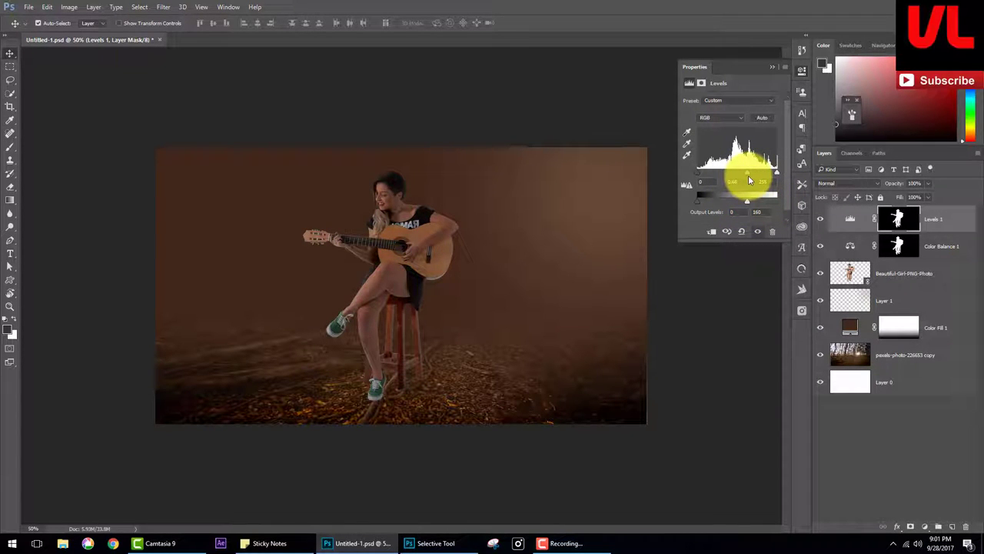
pyautogui.click(772, 66)
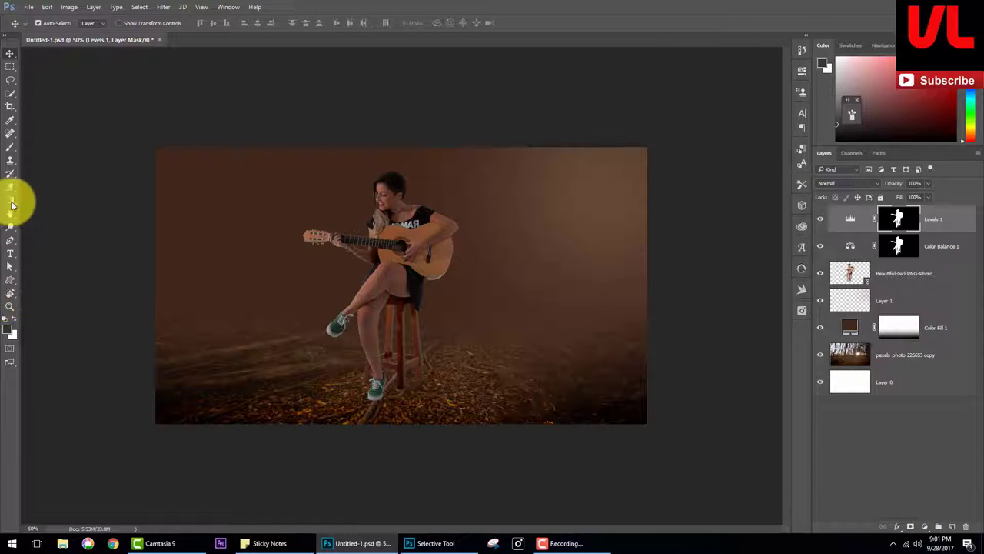
# Step: Paint the Levels mask over her face and legs with a size-90 soft brush, then compare
pyautogui.click(10, 146)
pyautogui.press('x')
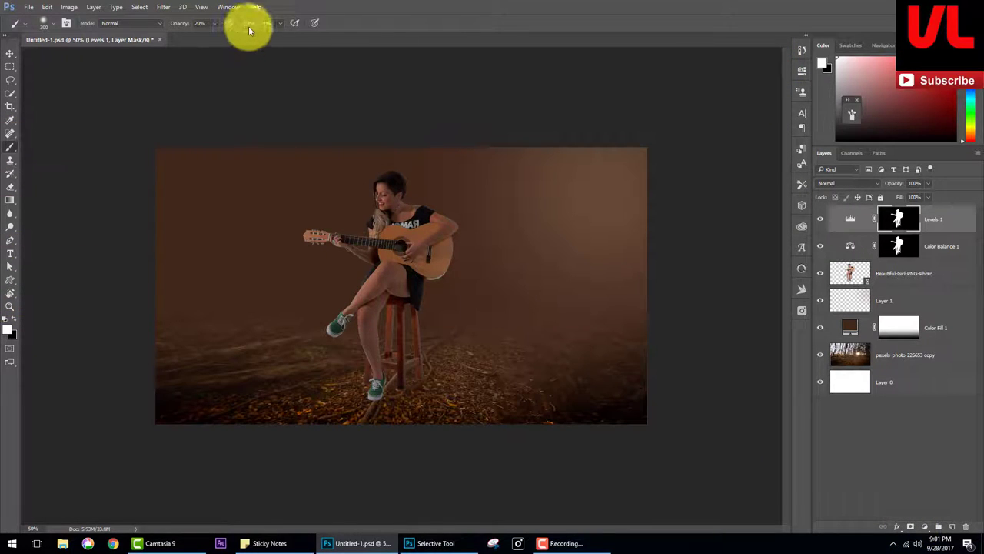
pyautogui.hotkey('ctrl', '+')
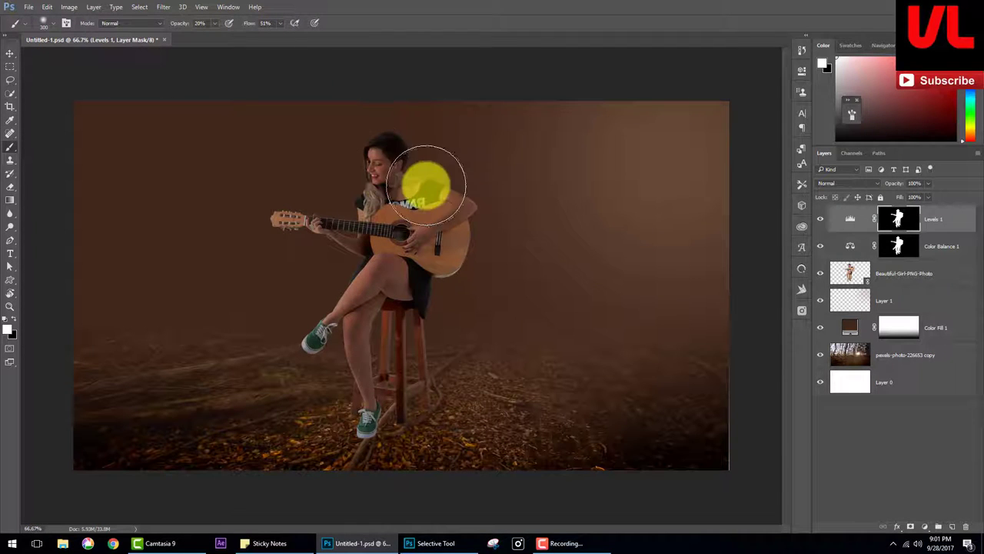
pyautogui.press('[')
pyautogui.press('[')
pyautogui.press('[')
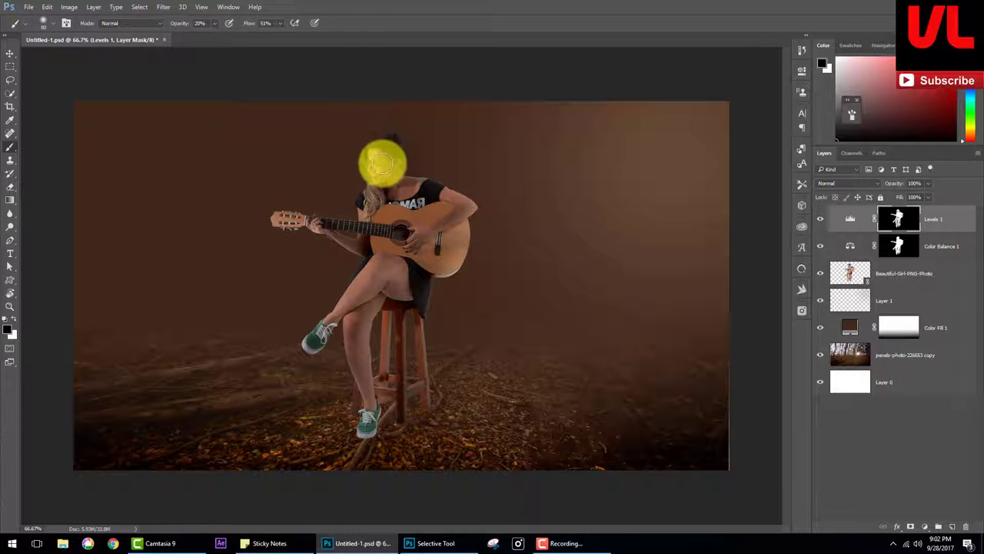
pyautogui.press('x')
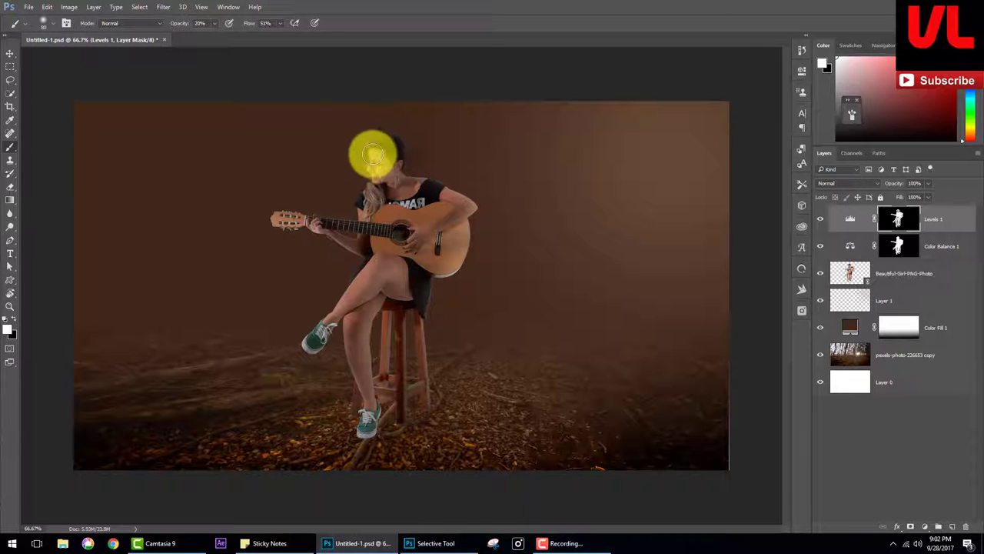
pyautogui.press('x')
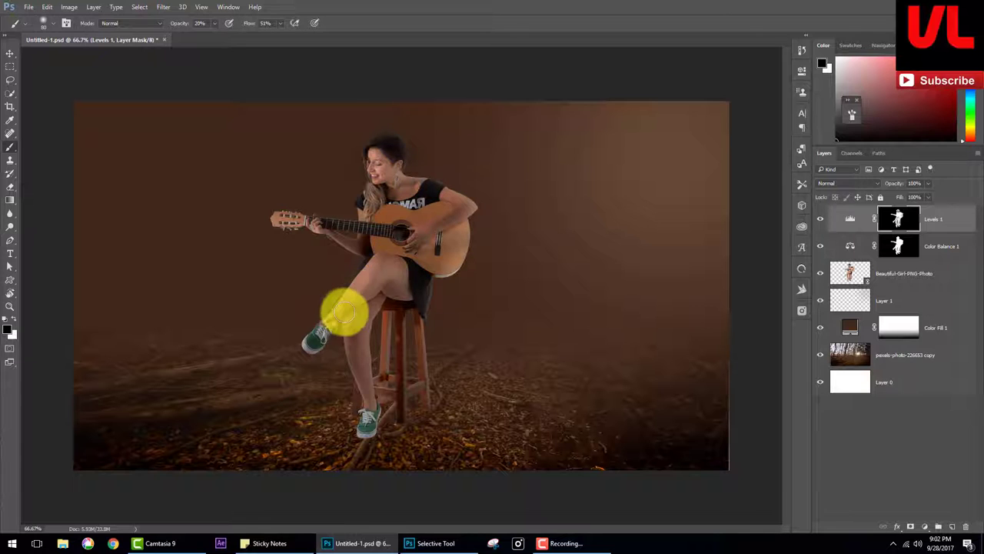
pyautogui.click(820, 219)
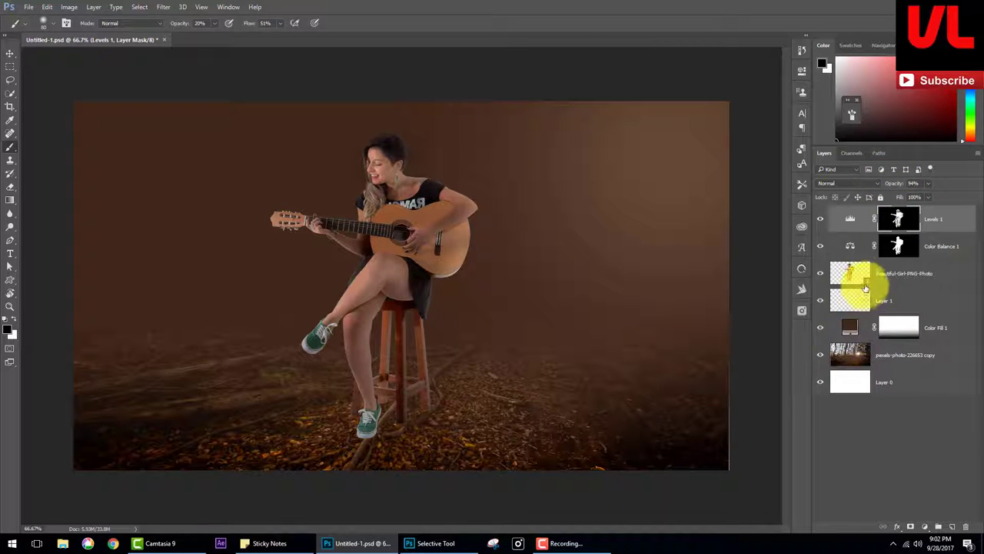
# Step: Duplicate the guitarist layer and turn the copy black with Hue/Saturation Lightness -100
pyautogui.moveTo(856, 271); pyautogui.dragTo(951, 525)
pyautogui.hotkey('ctrl', 'u')
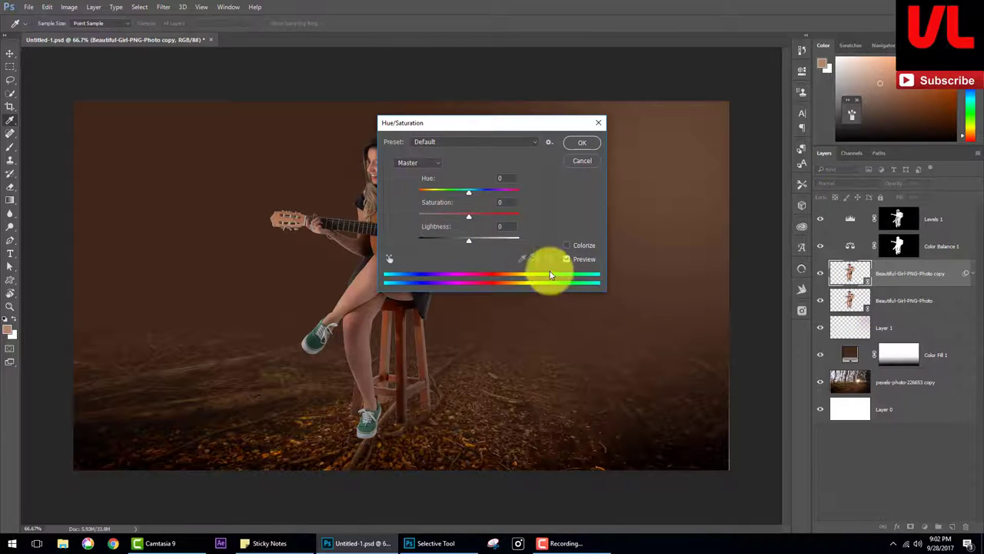
pyautogui.moveTo(469, 244); pyautogui.dragTo(389, 231)
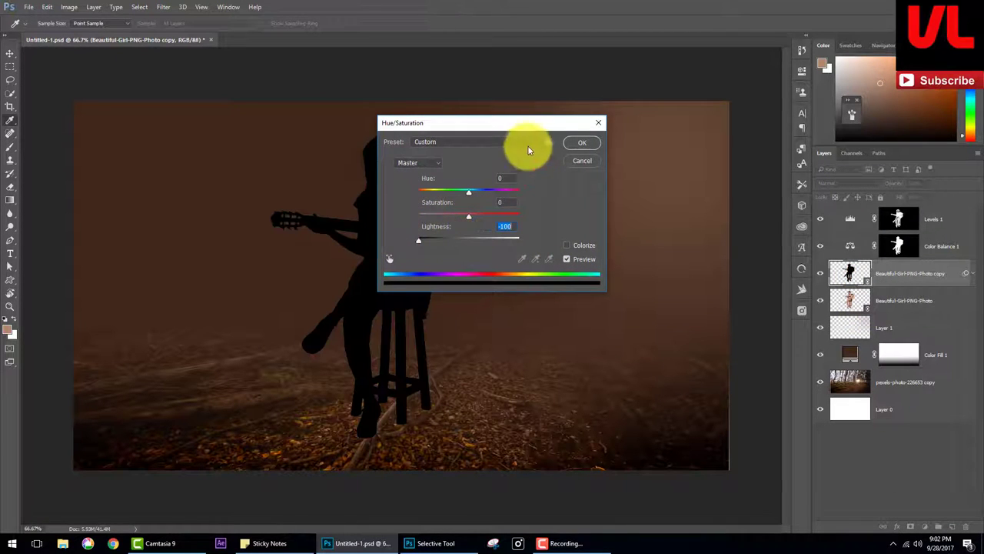
pyautogui.click(582, 142)
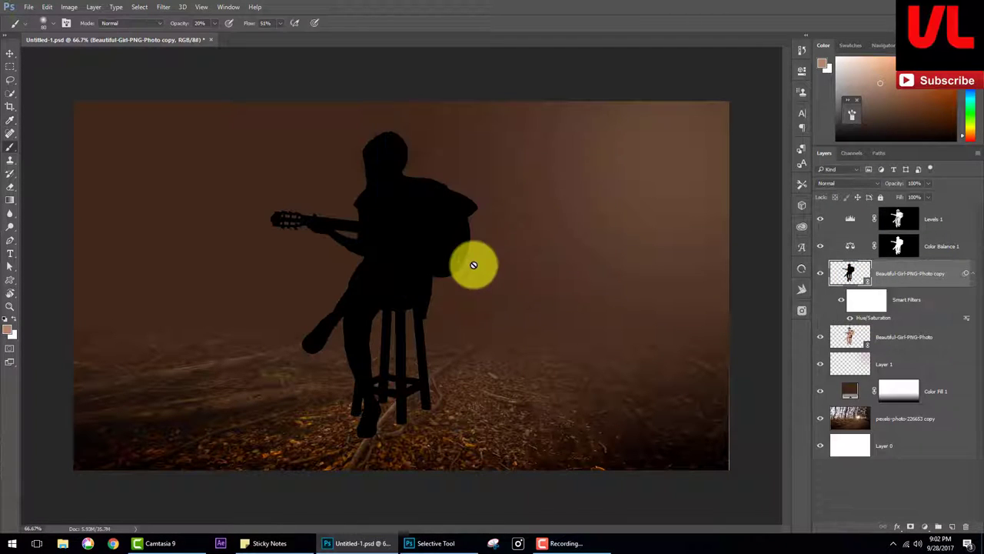
# Step: Distort the silhouette, pulling its top and top-right corner down toward the floor
pyautogui.hotkey('ctrl', 't')
pyautogui.rightClick(423, 228)
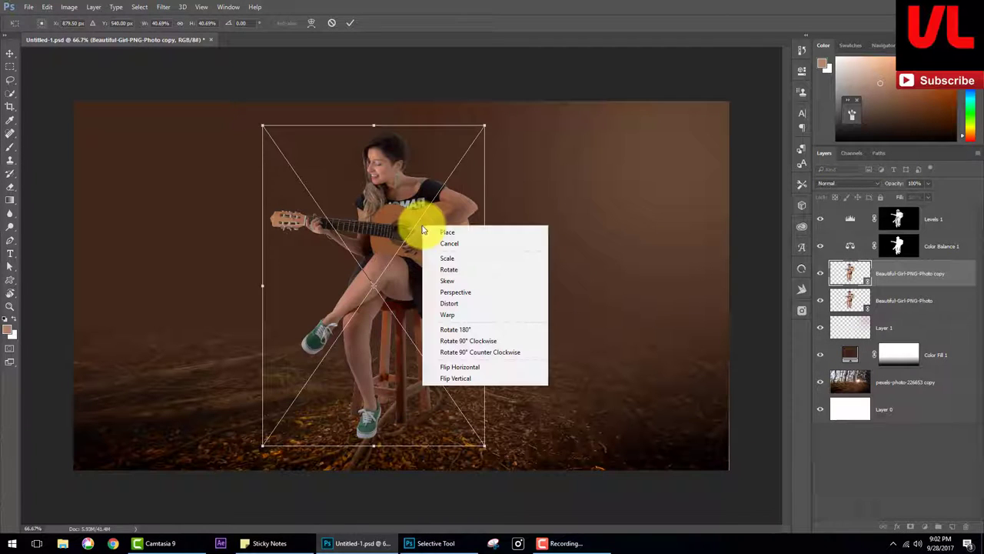
pyautogui.click(451, 303)
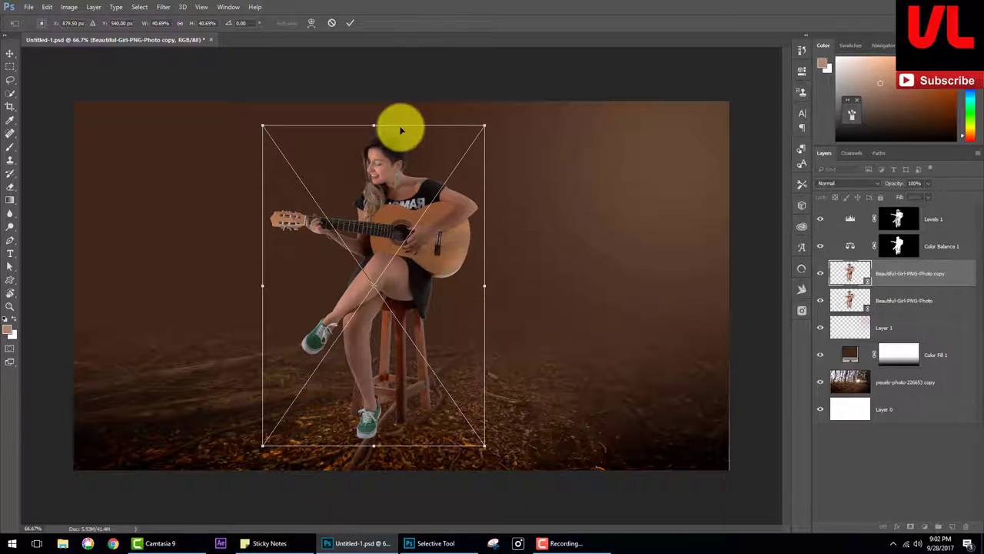
pyautogui.moveTo(400, 131)
pyautogui.mouseDown()
pyautogui.moveTo(412, 202)
pyautogui.moveTo(421, 143)
pyautogui.mouseUp()
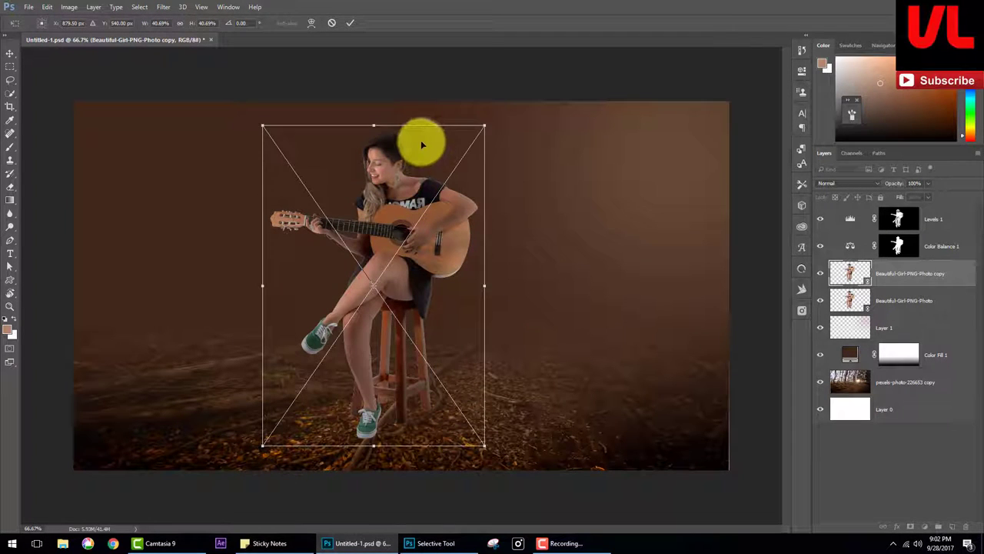
pyautogui.rightClick(484, 127)
pyautogui.click(511, 202)
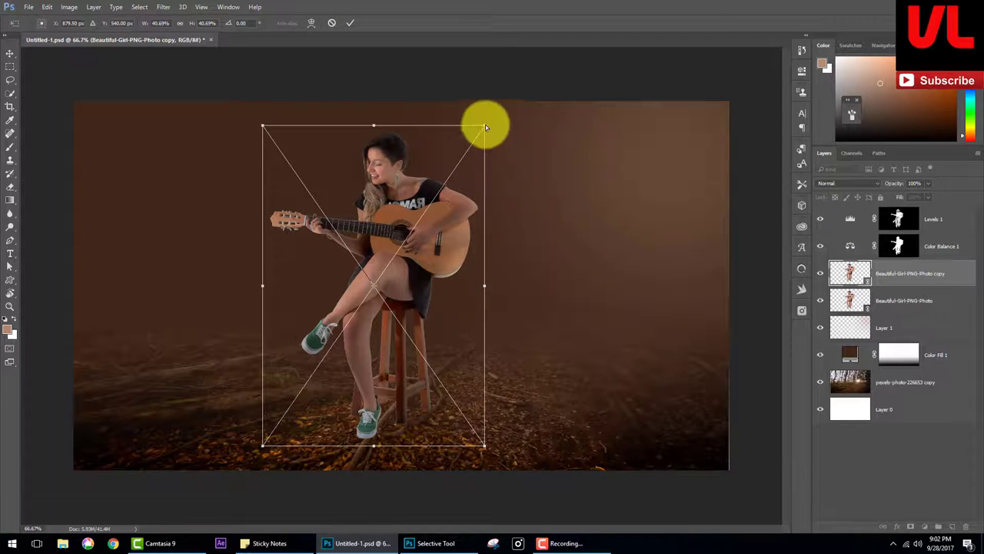
pyautogui.moveTo(485, 125); pyautogui.dragTo(526, 410)
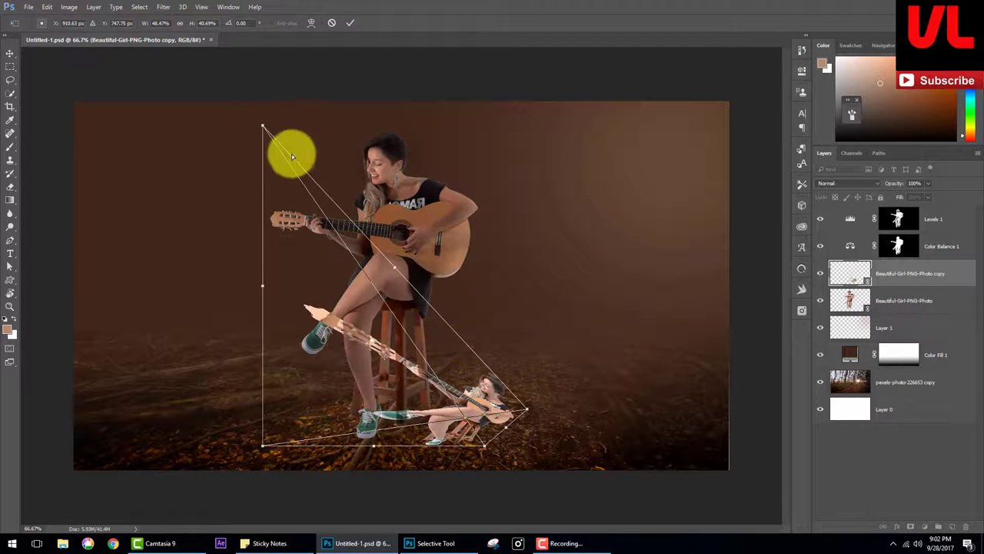
# Step: Flatten the left corner onto the floor, fit the shadow beneath the stool and commit
pyautogui.moveTo(264, 126); pyautogui.dragTo(469, 449)
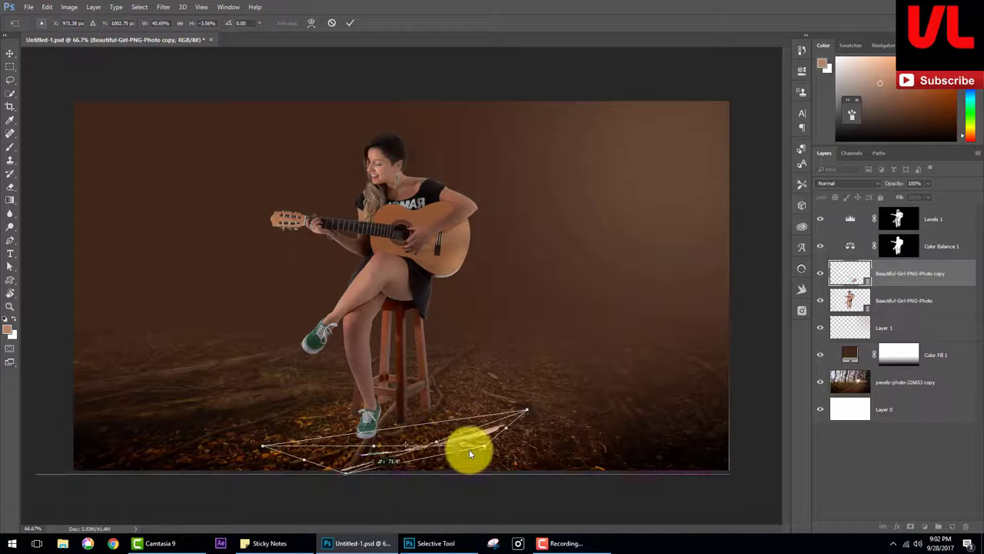
pyautogui.moveTo(527, 413); pyautogui.dragTo(528, 463)
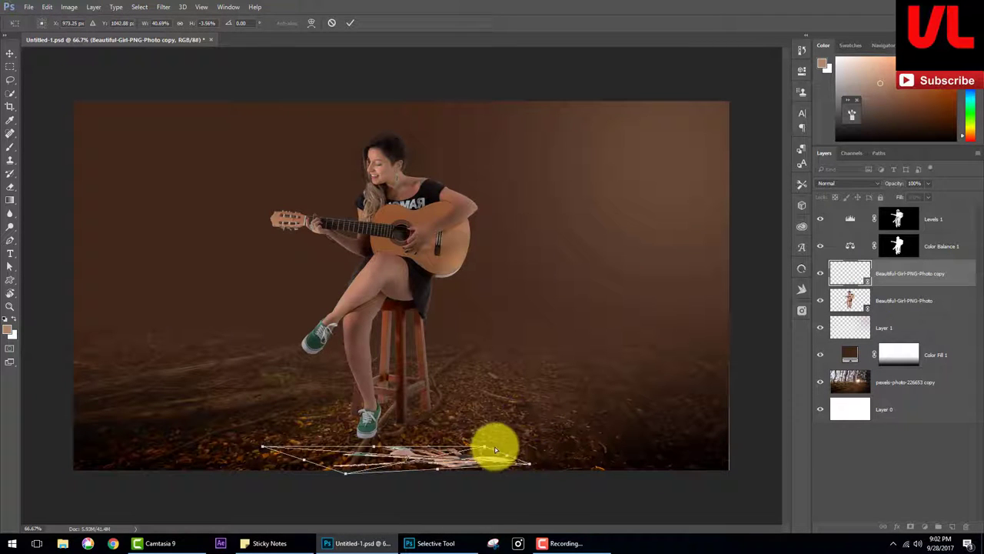
pyautogui.moveTo(471, 405)
pyautogui.mouseDown()
pyautogui.moveTo(410, 439)
pyautogui.moveTo(472, 415)
pyautogui.moveTo(487, 384)
pyautogui.moveTo(500, 386)
pyautogui.mouseUp()
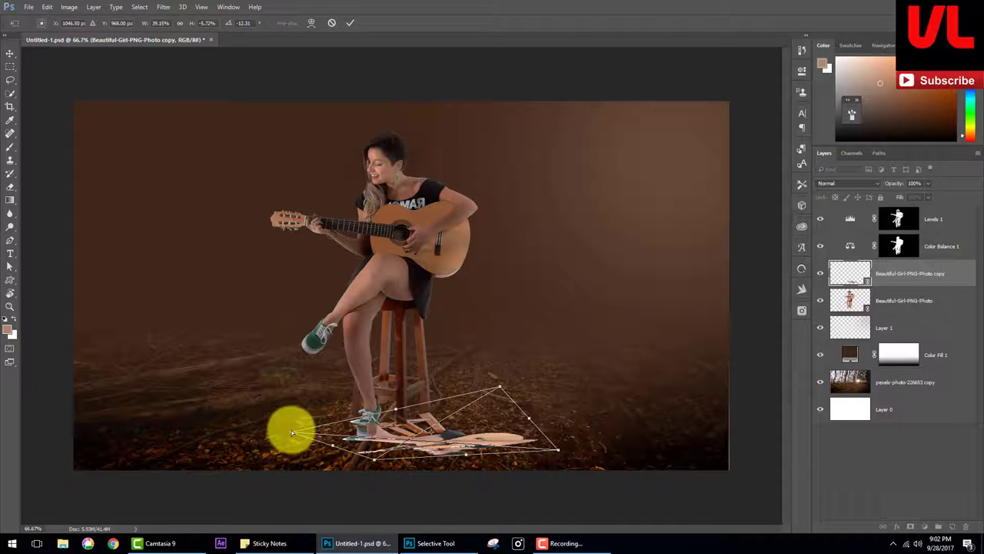
pyautogui.moveTo(292, 433); pyautogui.dragTo(277, 409)
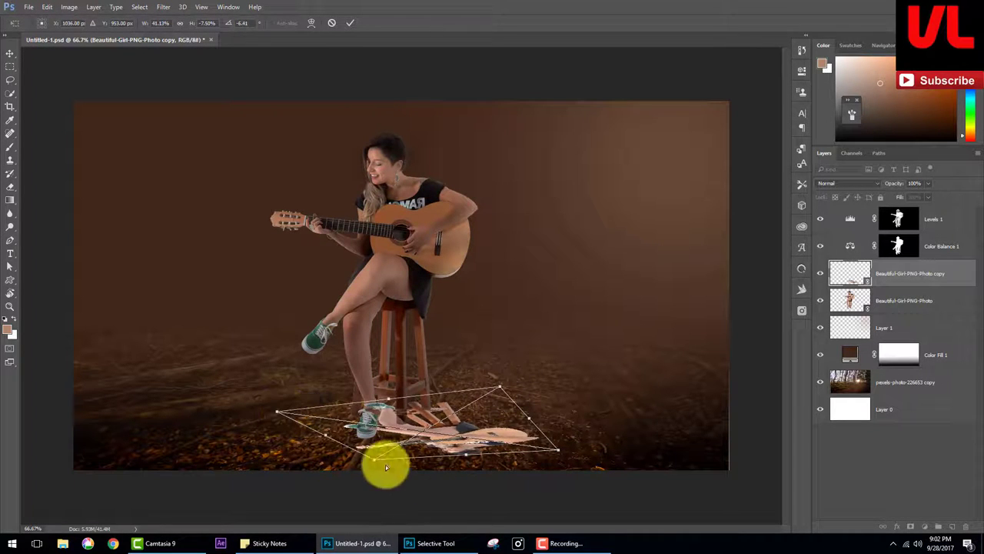
pyautogui.moveTo(451, 450); pyautogui.dragTo(429, 469)
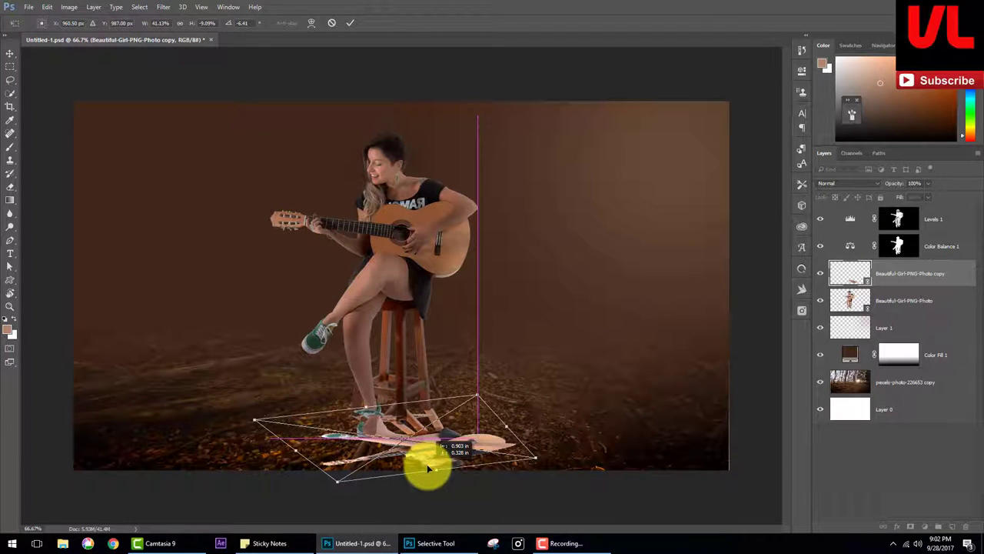
pyautogui.press('Return')
# Step: Move the shadow below the guitarist and fade it with a gradient on a layer mask
pyautogui.press('b')
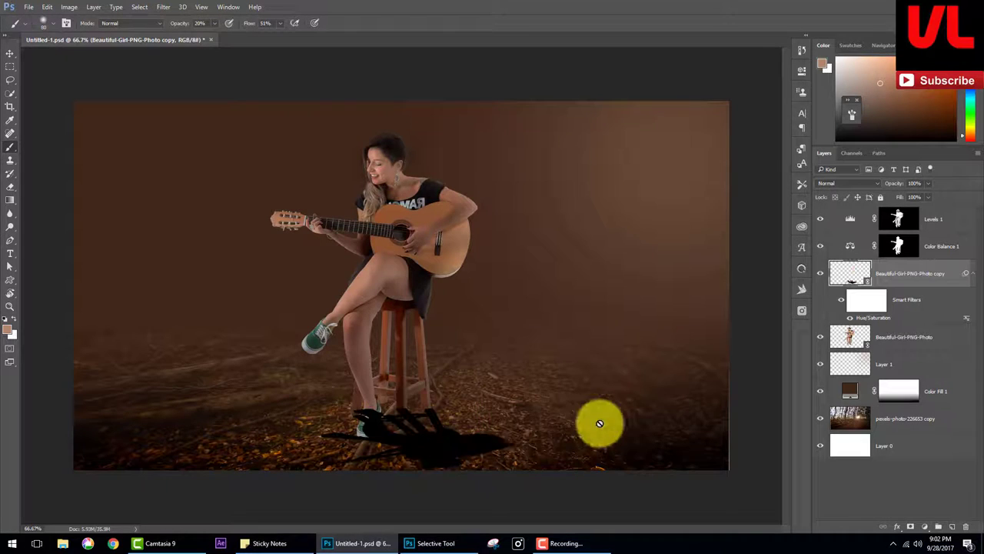
pyautogui.moveTo(860, 273); pyautogui.dragTo(855, 347)
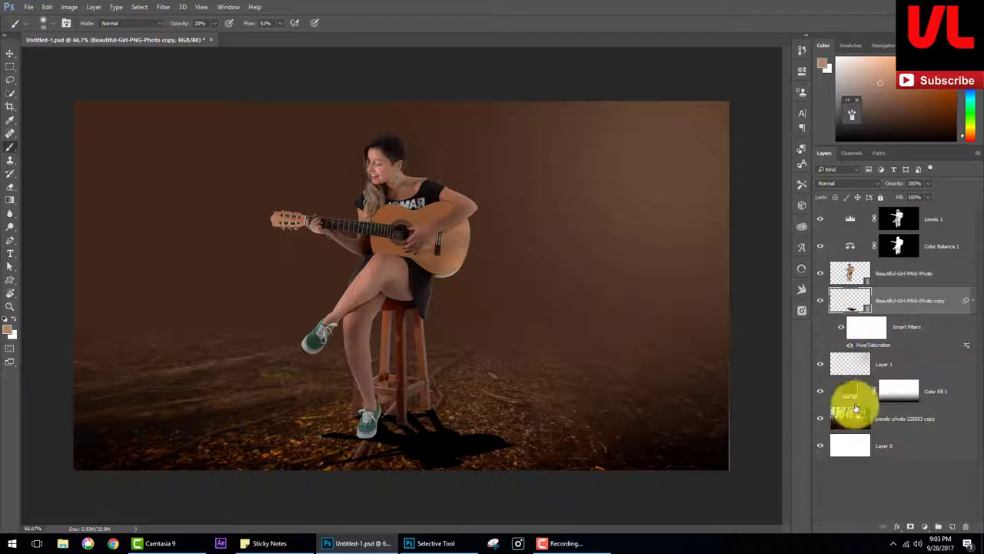
pyautogui.click(912, 528)
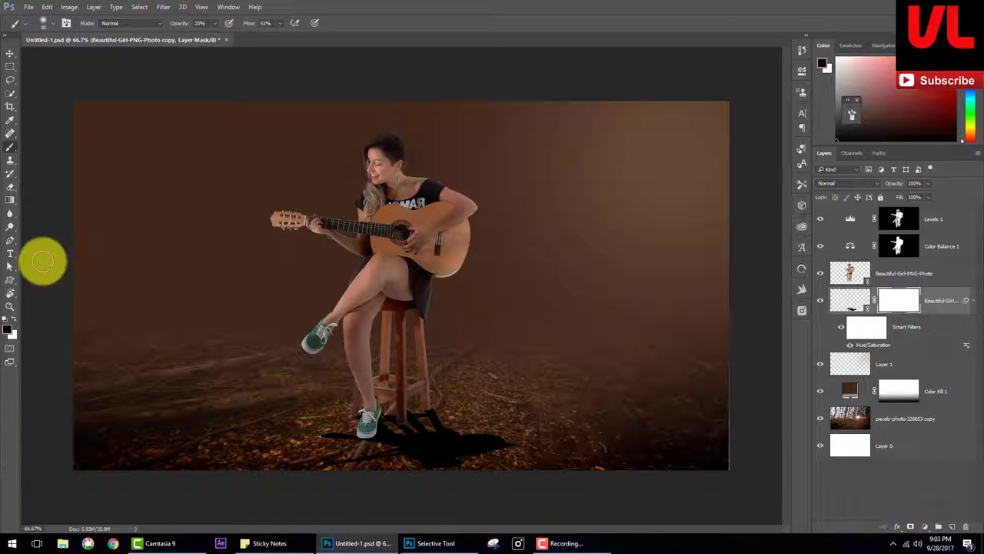
pyautogui.click(11, 201)
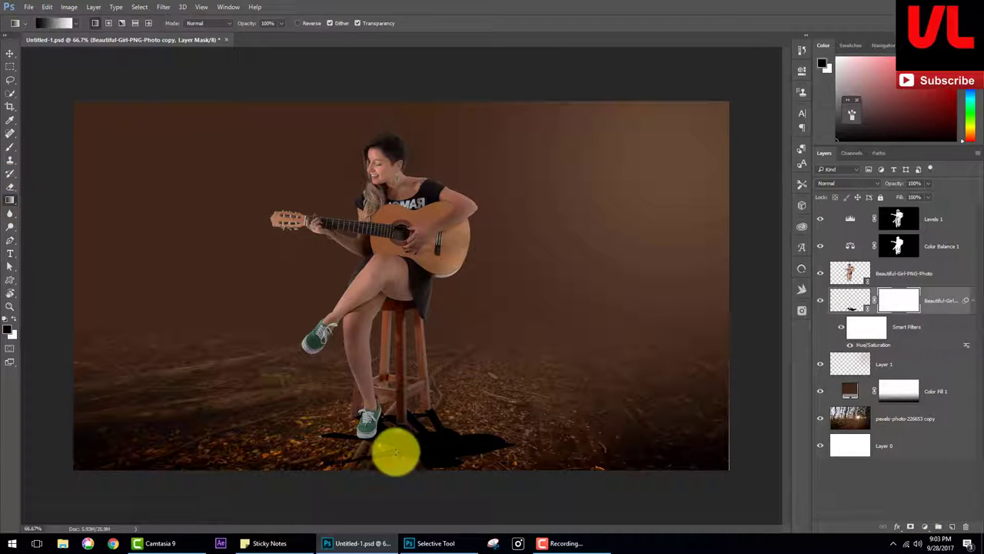
pyautogui.moveTo(434, 485)
pyautogui.mouseDown()
pyautogui.moveTo(436, 440)
pyautogui.moveTo(440, 472)
pyautogui.mouseUp()
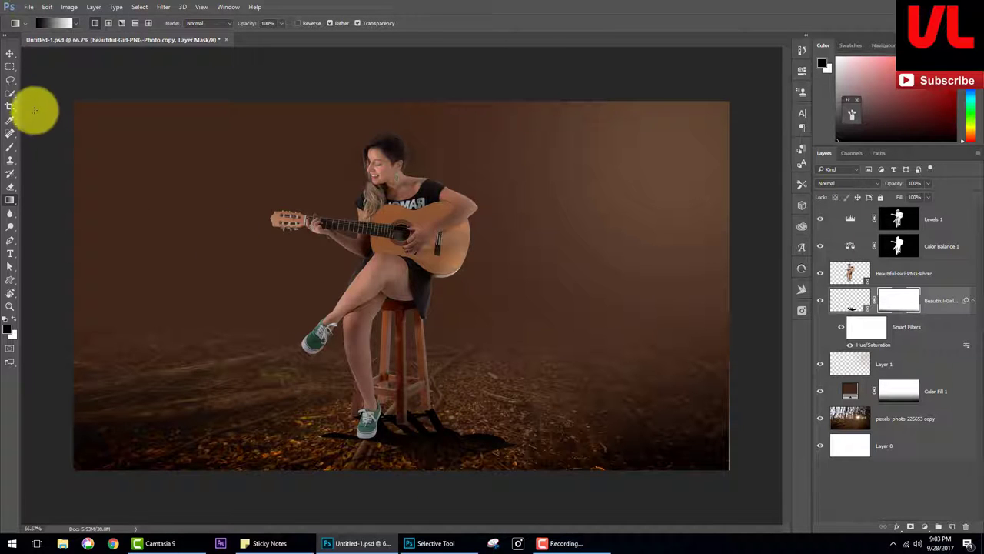
pyautogui.rightClick(892, 301)
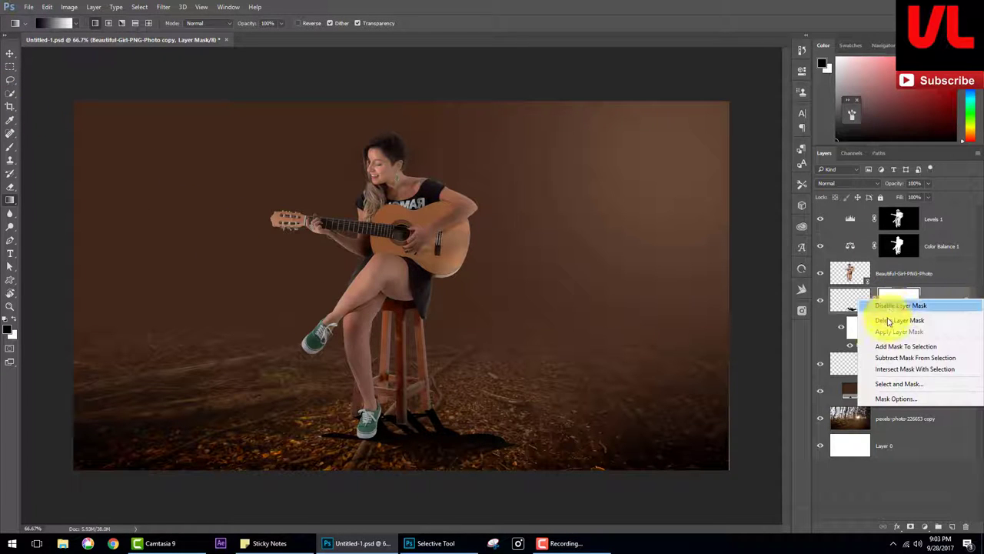
pyautogui.click(898, 298)
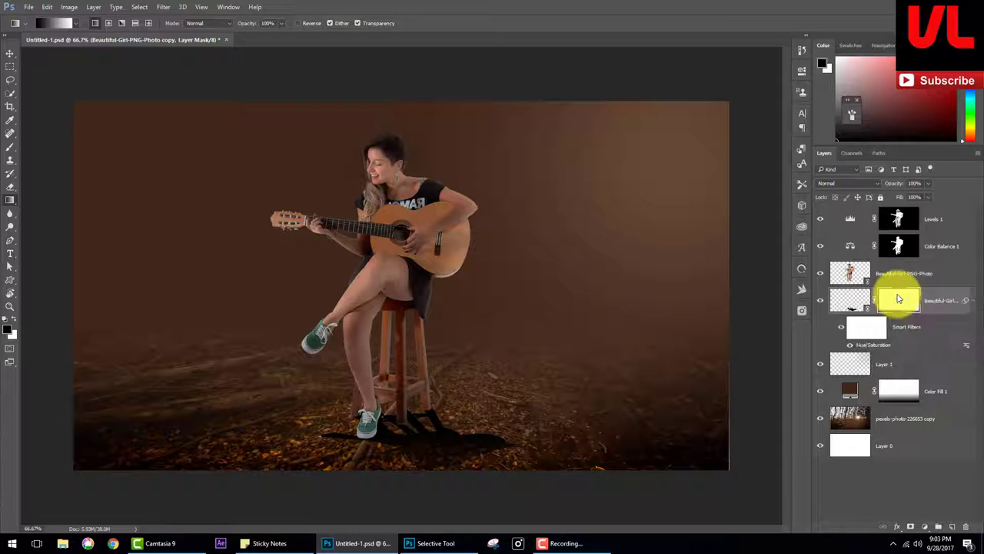
# Step: Merge the shadow into a new Layer 2 and apply a Gaussian Blur
pyautogui.click(952, 526)
pyautogui.keyDown('shift'); pyautogui.click(863, 329); pyautogui.keyUp('shift')
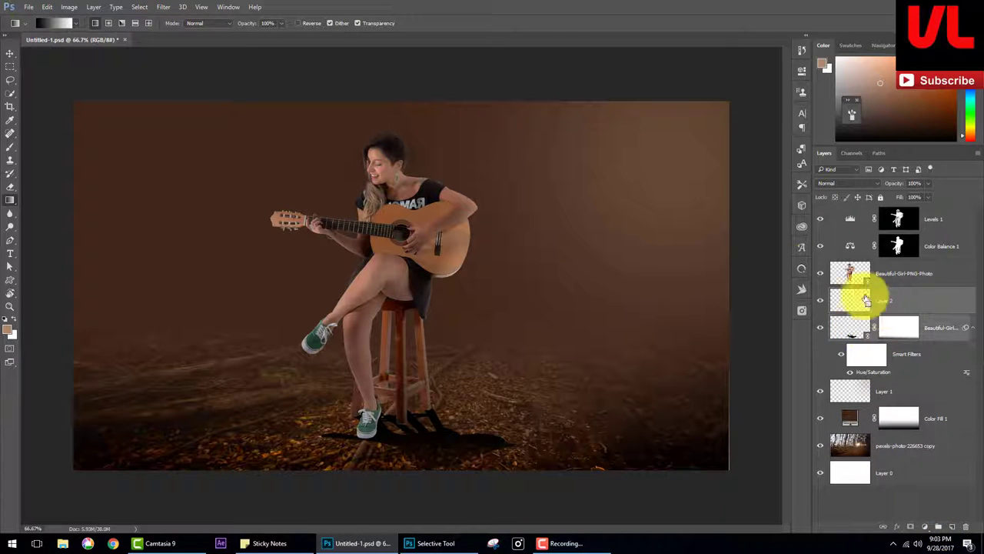
pyautogui.hotkey('ctrl', 'e')
pyautogui.click(166, 8)
pyautogui.moveTo(168, 120)
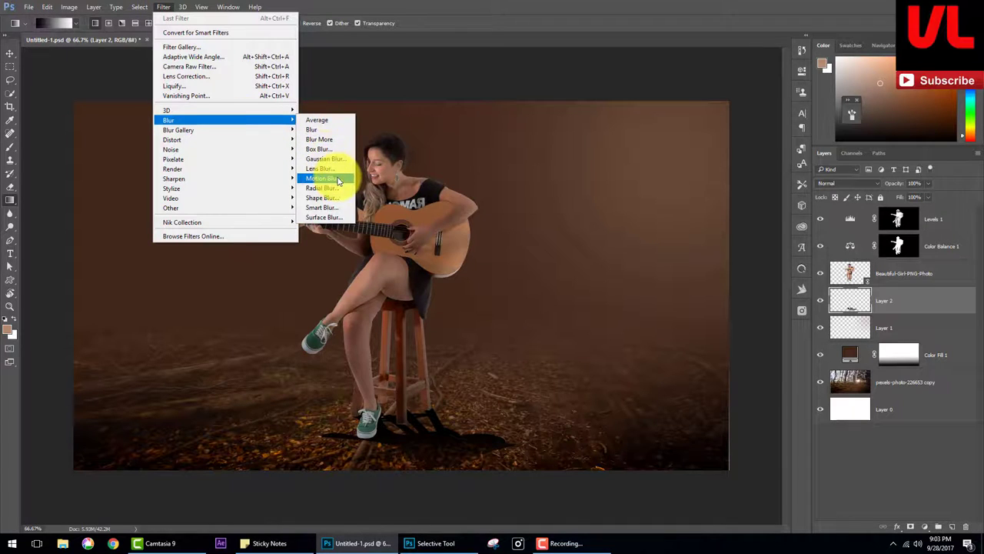
pyautogui.click(326, 159)
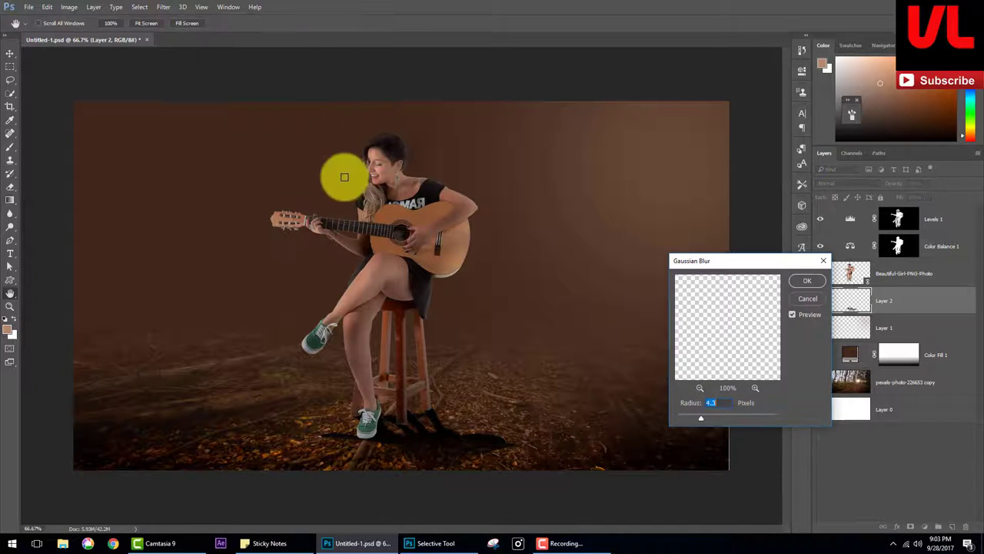
pyautogui.click(800, 283)
# Step: Set the shadow to 58% opacity and add an empty Layer 3 above it
pyautogui.press('g')
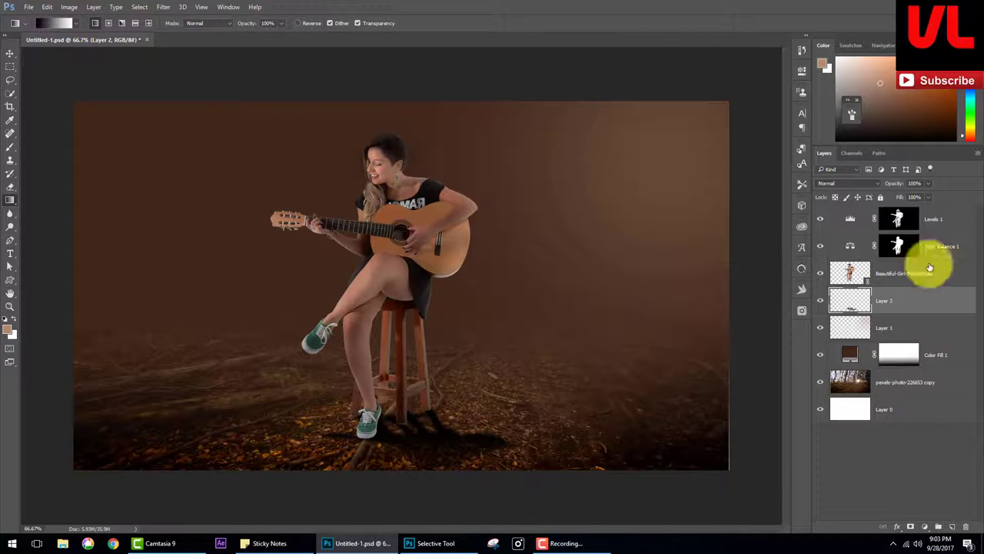
pyautogui.moveTo(915, 185); pyautogui.dragTo(886, 187)
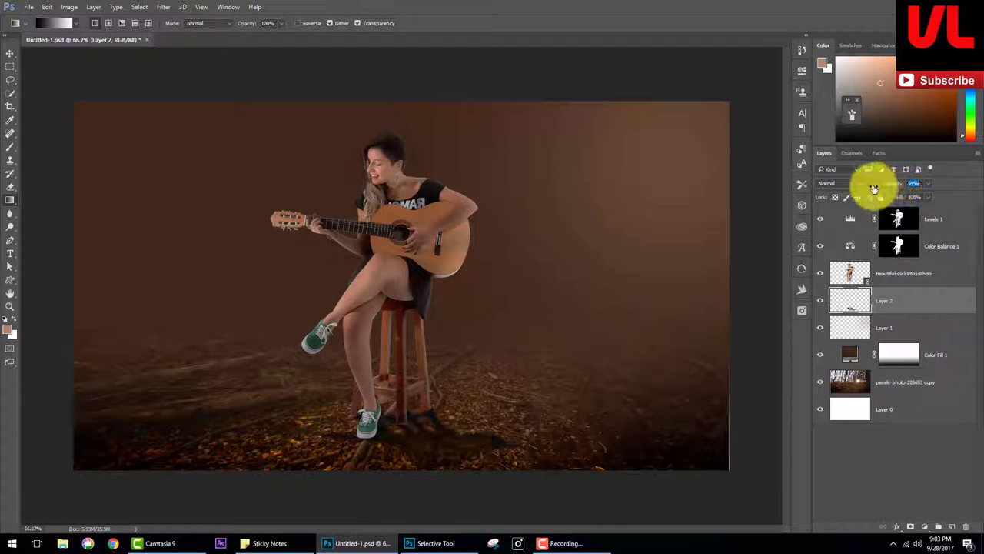
pyautogui.press('Return')
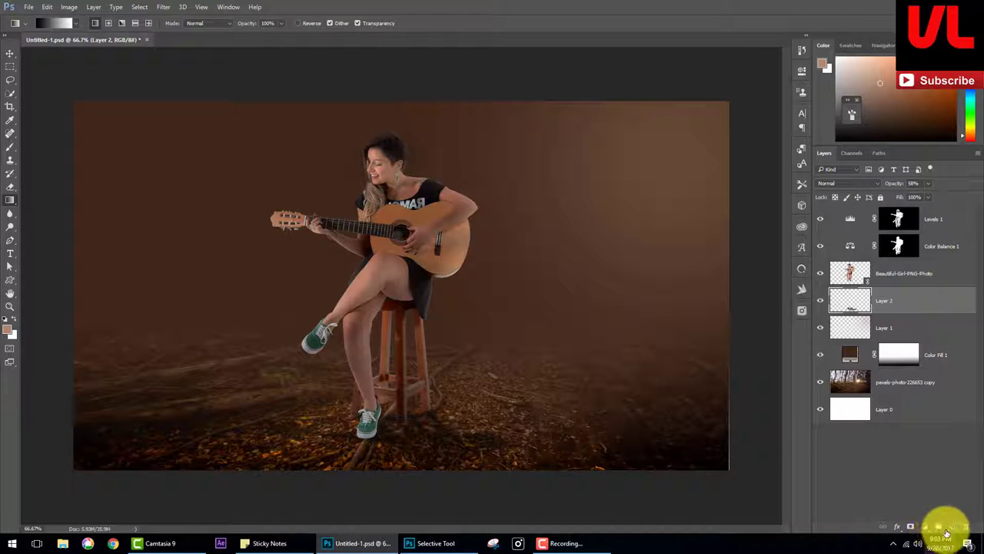
pyautogui.click(948, 527)
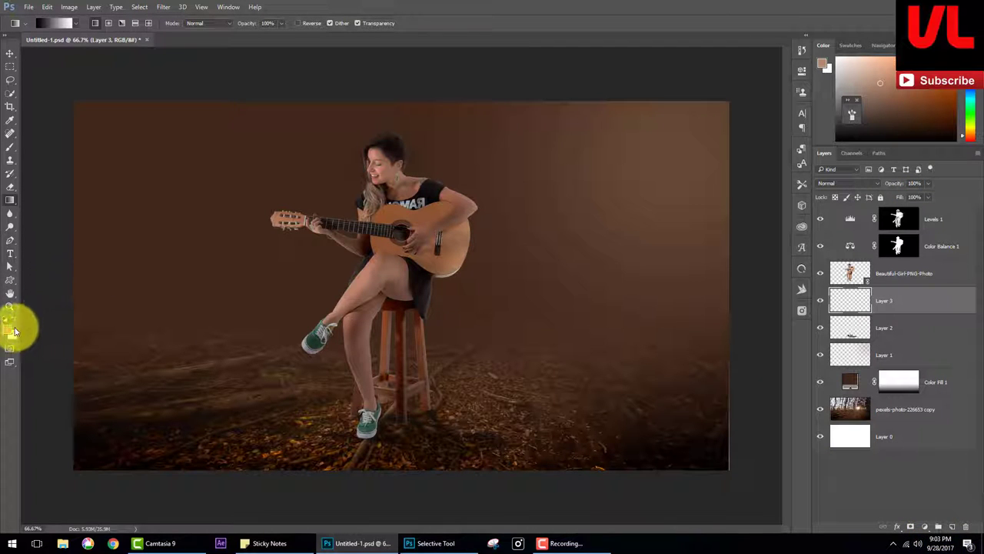
# Step: Choose a purple foreground colour and select the Brush
pyautogui.click(8, 329)
pyautogui.click(761, 288)
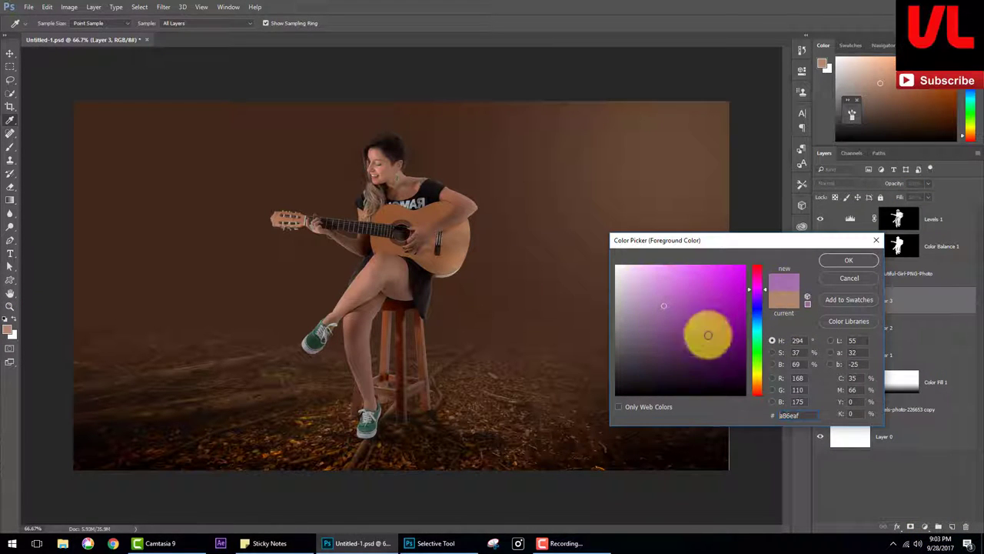
pyautogui.click(847, 260)
pyautogui.press('g')
pyautogui.click(11, 147)
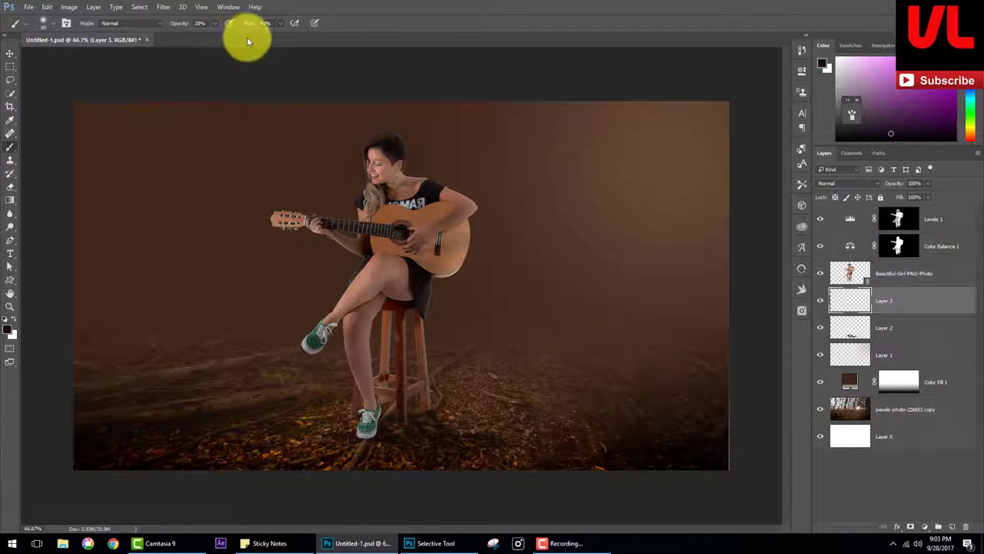
# Step: Paint soft shadow under the stool base toward the shoe, then add Layer 4
pyautogui.hotkey('ctrl', '+')
pyautogui.scroll(-1, 427, 377)
pyautogui.scroll(-2, 468, 347)
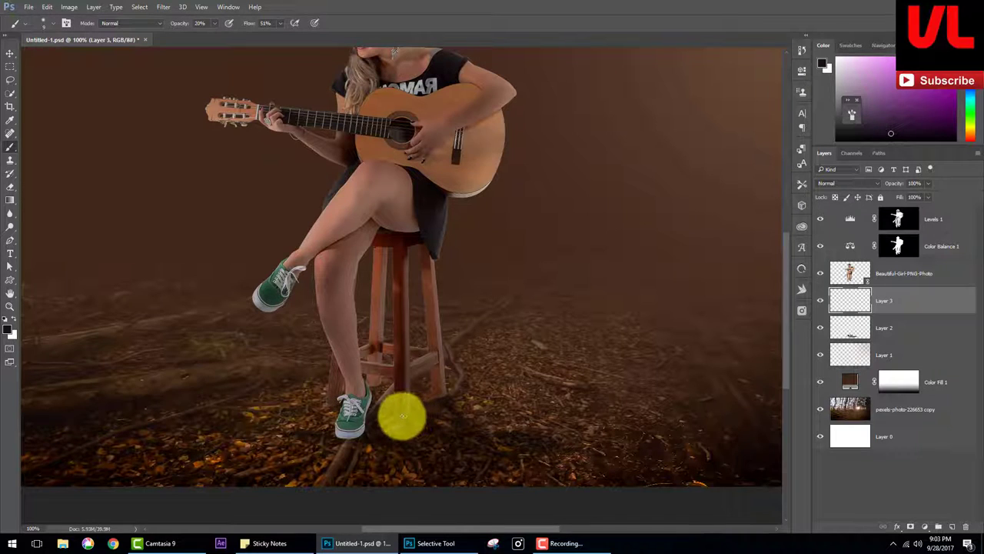
pyautogui.moveTo(399, 416); pyautogui.dragTo(413, 417)
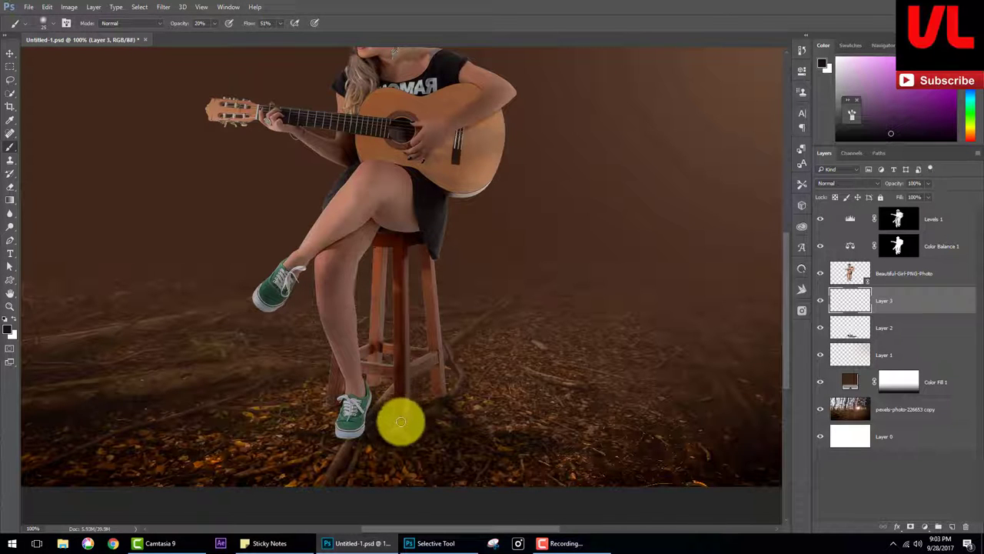
pyautogui.moveTo(412, 417); pyautogui.dragTo(438, 397)
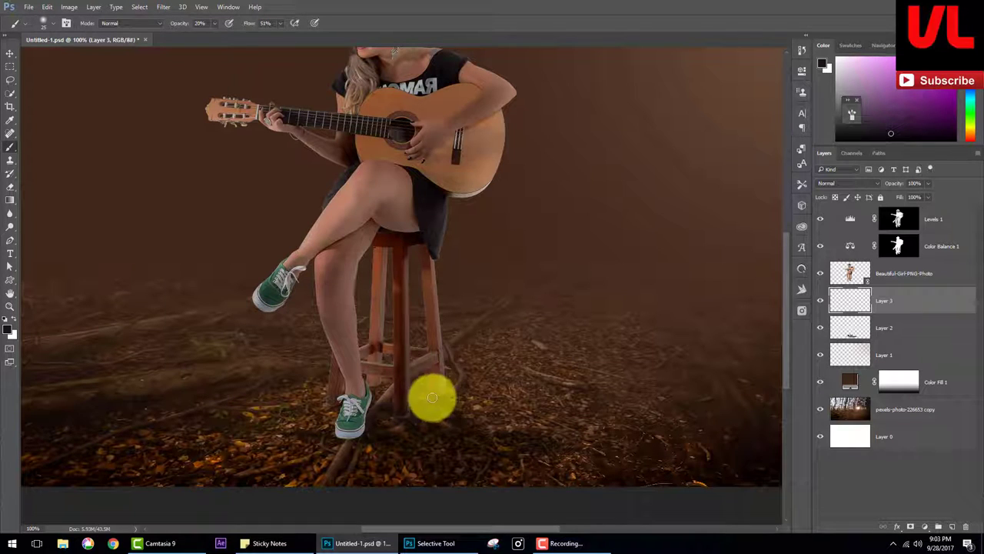
pyautogui.moveTo(438, 395)
pyautogui.mouseDown()
pyautogui.moveTo(402, 374)
pyautogui.moveTo(334, 405)
pyautogui.mouseUp()
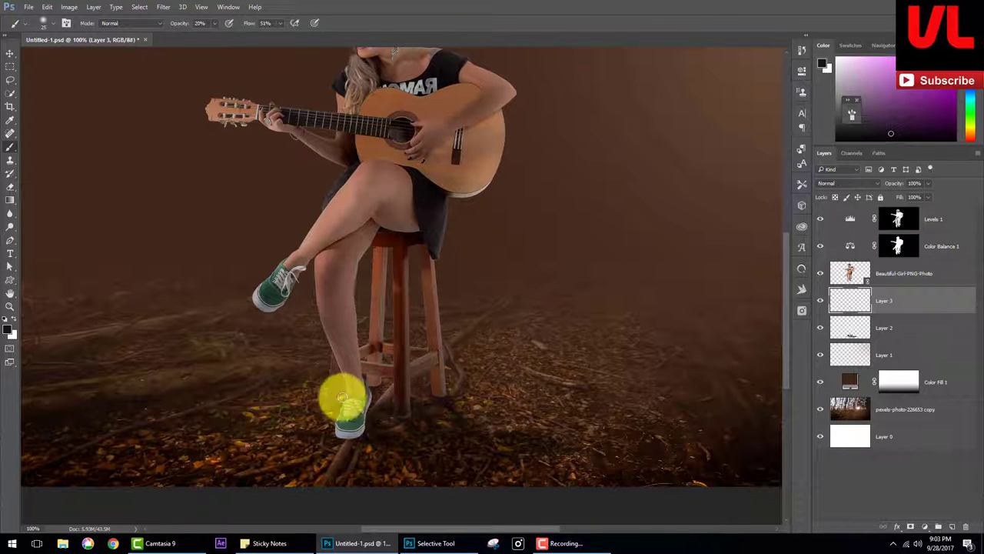
pyautogui.click(939, 526)
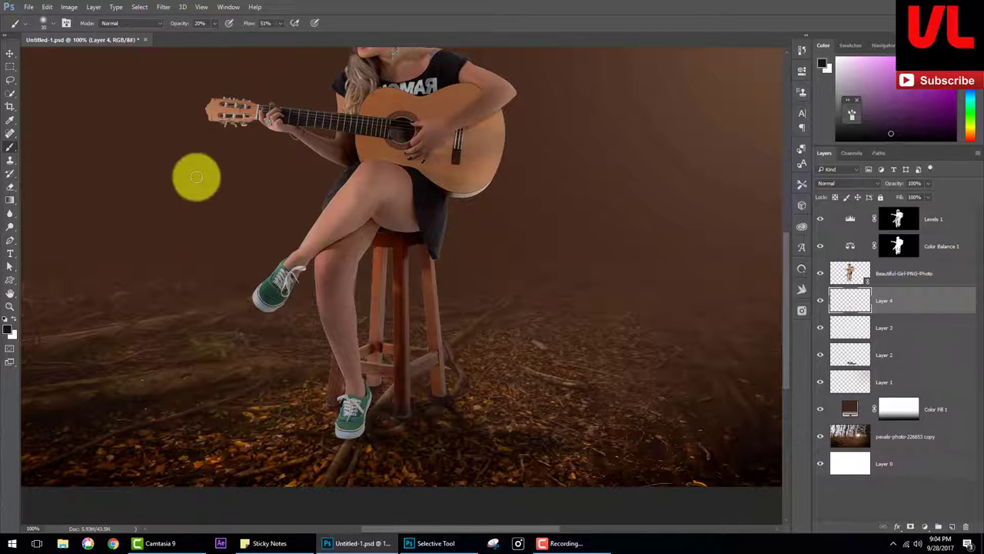
# Step: Dab one near-black spot with a size 150 brush at 100% opacity and flow
pyautogui.press(']')
pyautogui.press(']')
pyautogui.press(']')
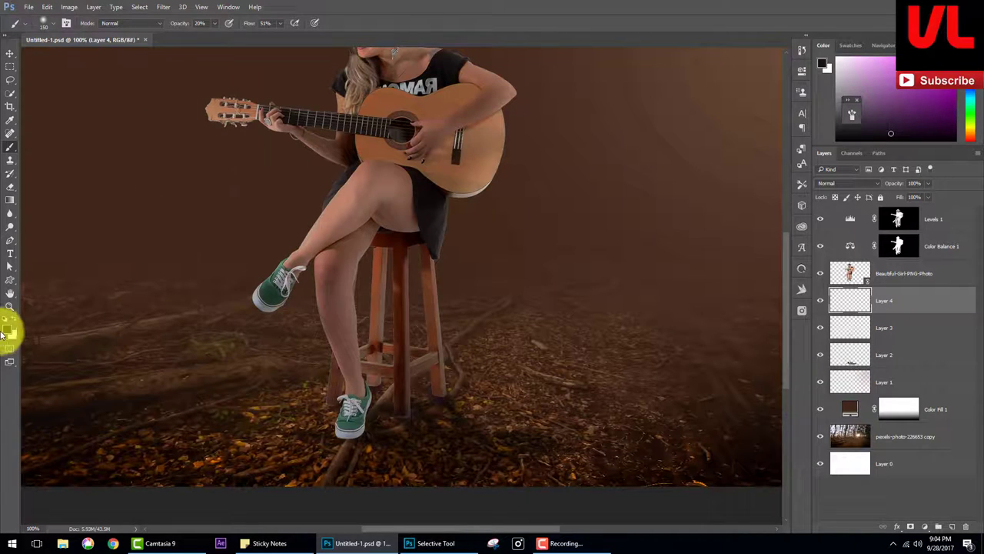
pyautogui.click(11, 331)
pyautogui.click(652, 390)
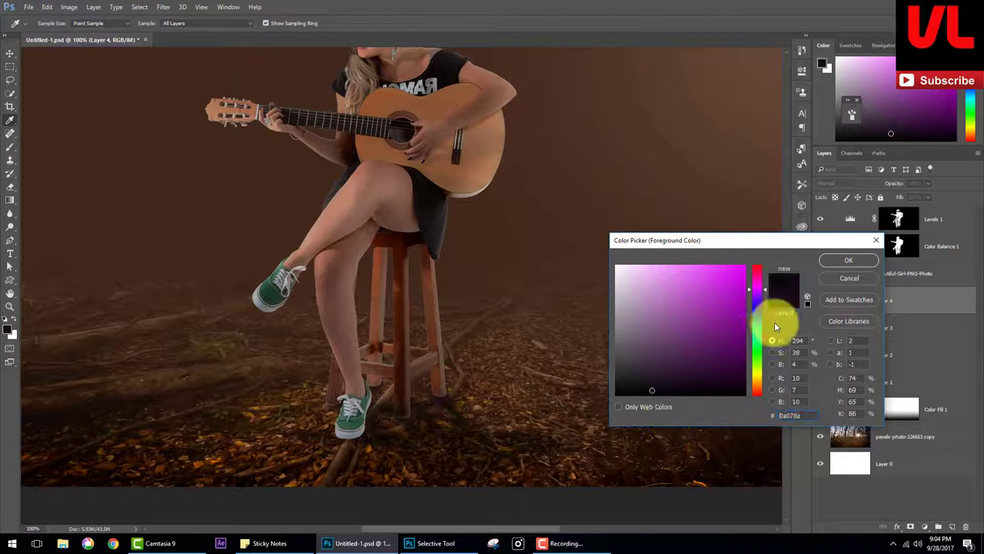
pyautogui.click(845, 263)
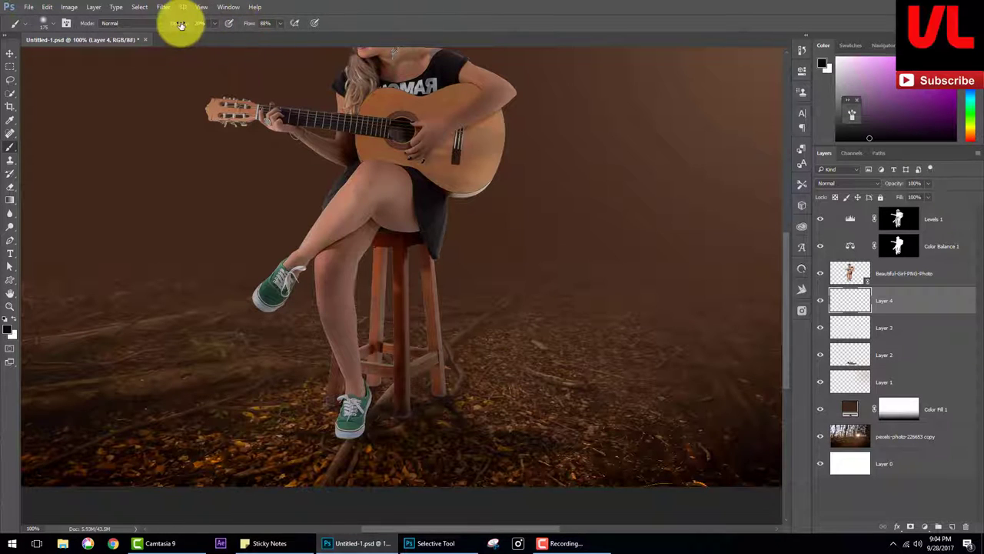
pyautogui.moveTo(180, 23); pyautogui.dragTo(363, 39)
pyautogui.moveTo(248, 23); pyautogui.dragTo(561, 353)
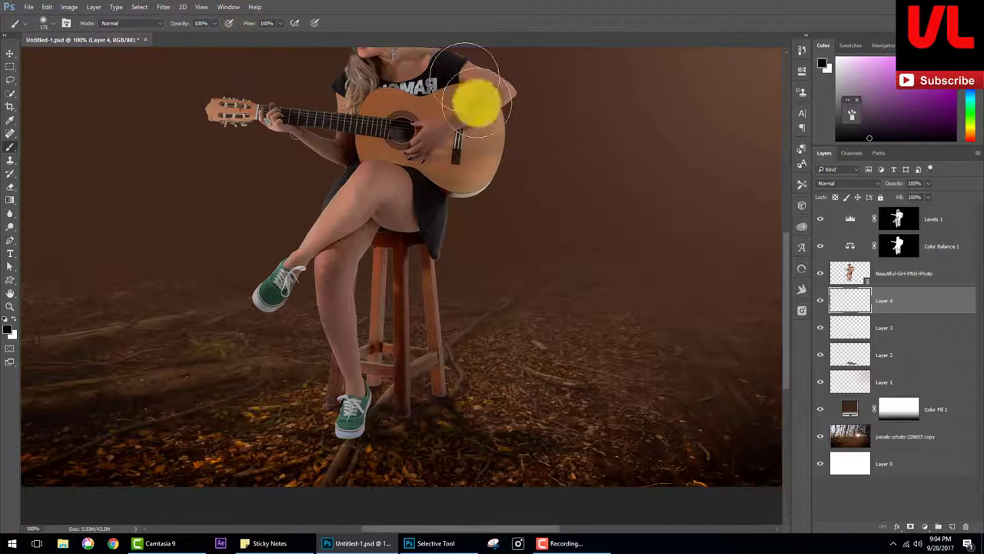
pyautogui.click(560, 353)
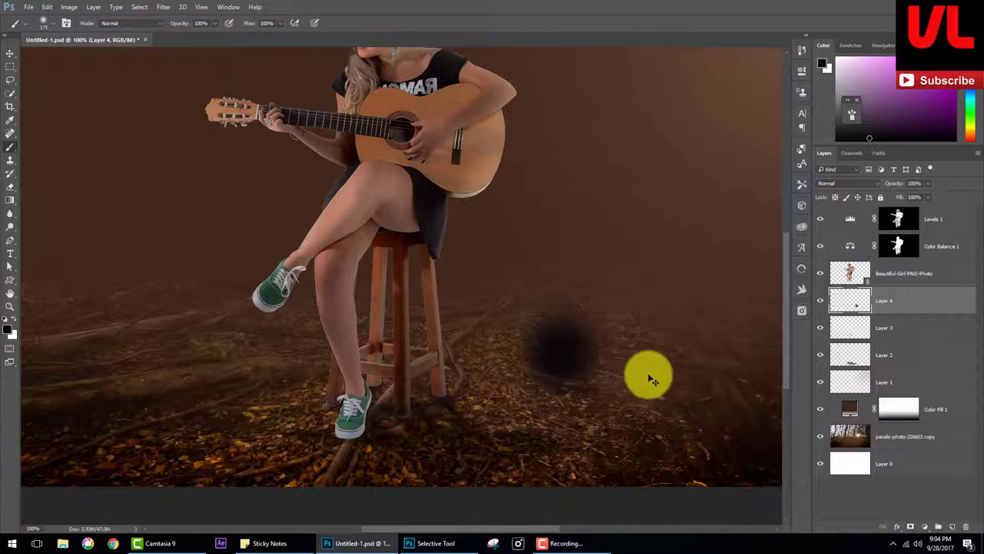
# Step: Distort the dark dab into a flat, narrow shadow shape
pyautogui.hotkey('ctrl', 't')
pyautogui.rightClick(597, 320)
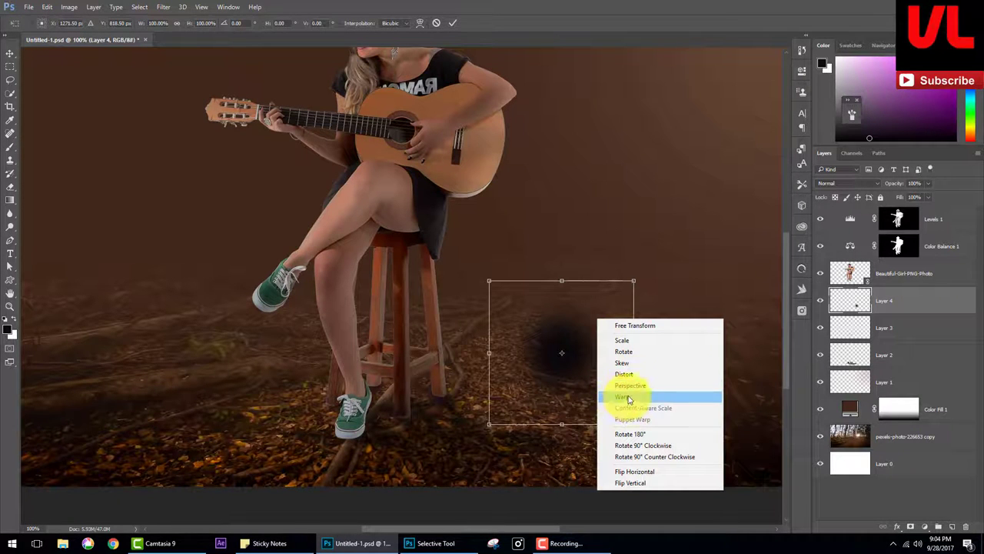
pyautogui.click(632, 375)
pyautogui.moveTo(634, 281); pyautogui.dragTo(609, 346)
pyautogui.moveTo(489, 282); pyautogui.dragTo(507, 377)
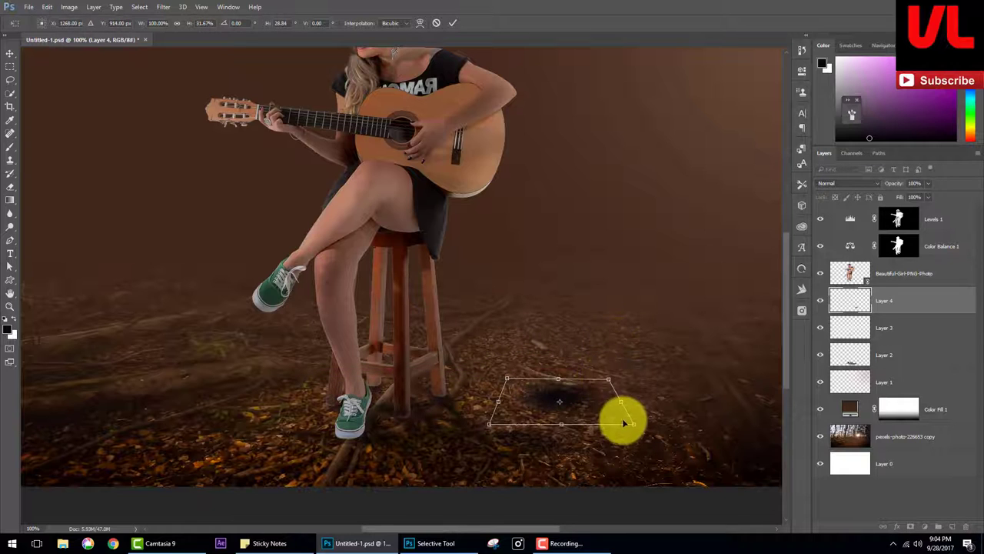
pyautogui.moveTo(621, 401); pyautogui.dragTo(577, 400)
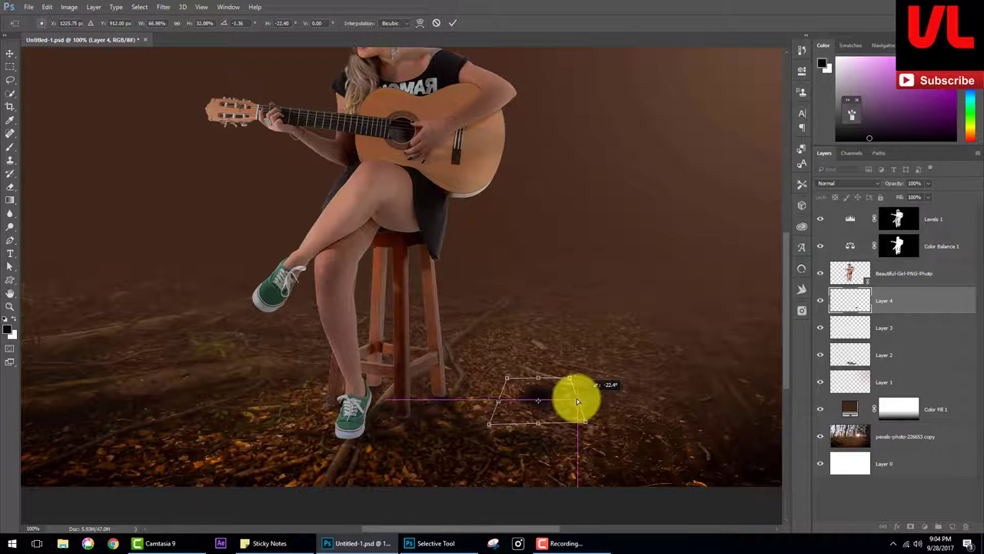
pyautogui.press('Return')
# Step: Move the flattened shadow under the front shoe and scale it down
pyautogui.press('b')
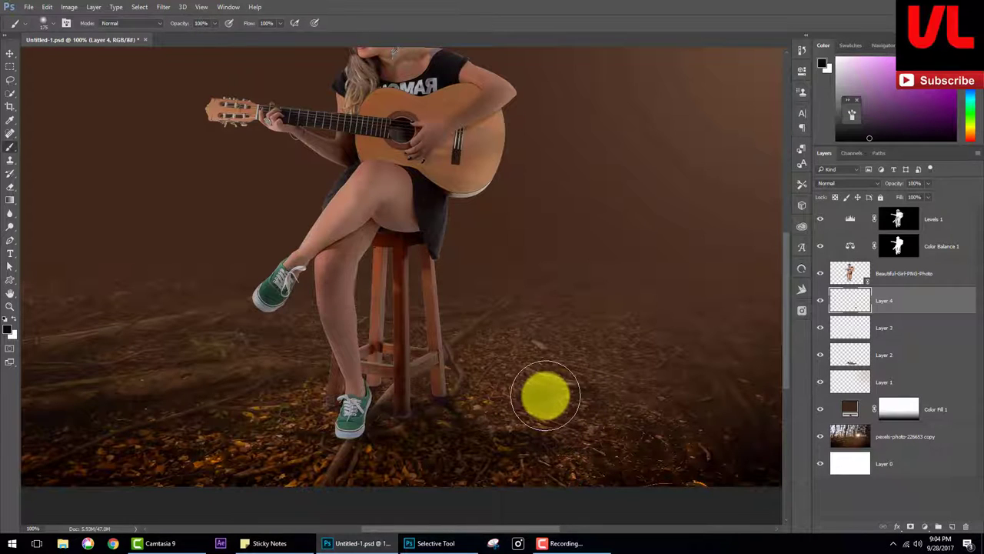
pyautogui.press('v')
pyautogui.moveTo(539, 396); pyautogui.dragTo(354, 440)
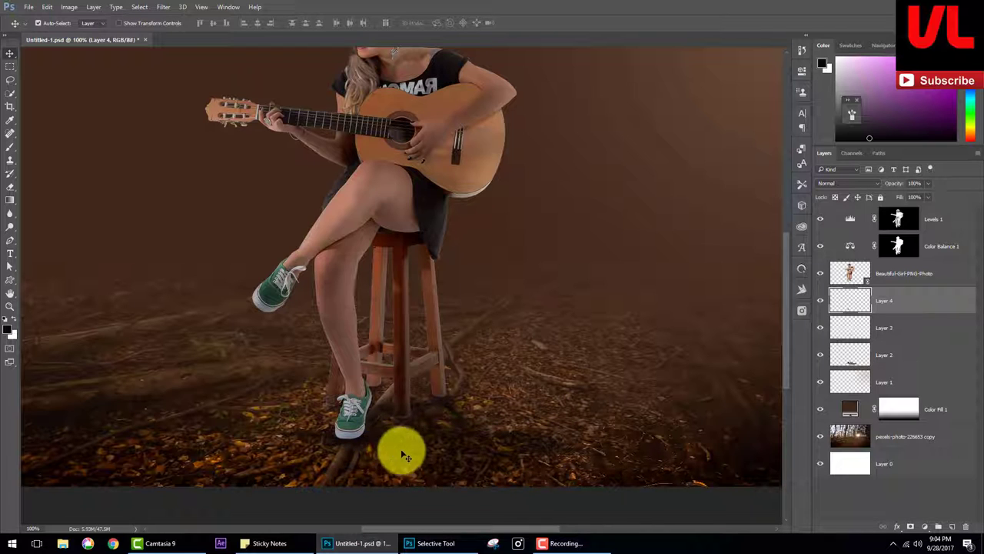
pyautogui.hotkey('ctrl', 't')
pyautogui.moveTo(400, 396); pyautogui.dragTo(380, 422)
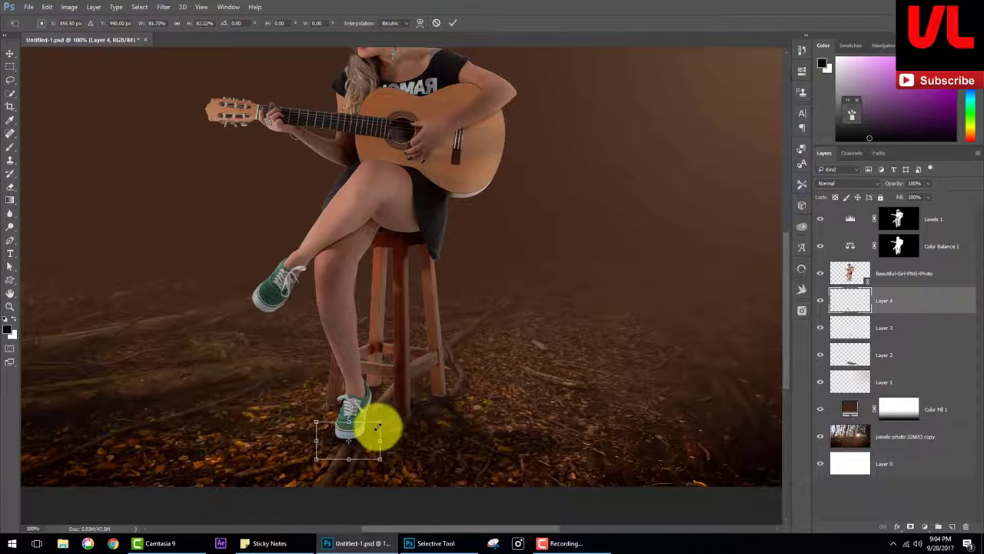
pyautogui.press('Return')
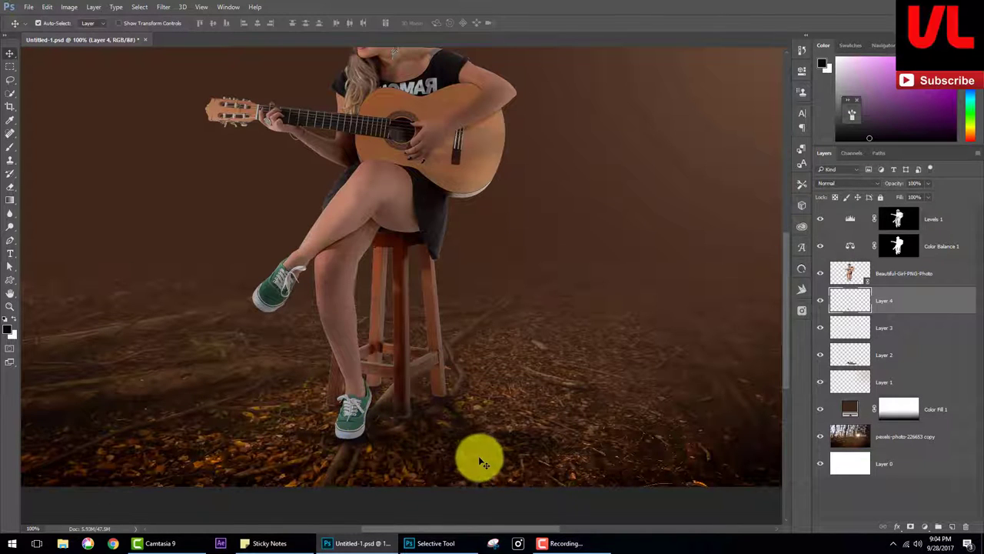
# Step: Add Layer 5 above the guitarist layer and set near-black as foreground colour
pyautogui.click(904, 278)
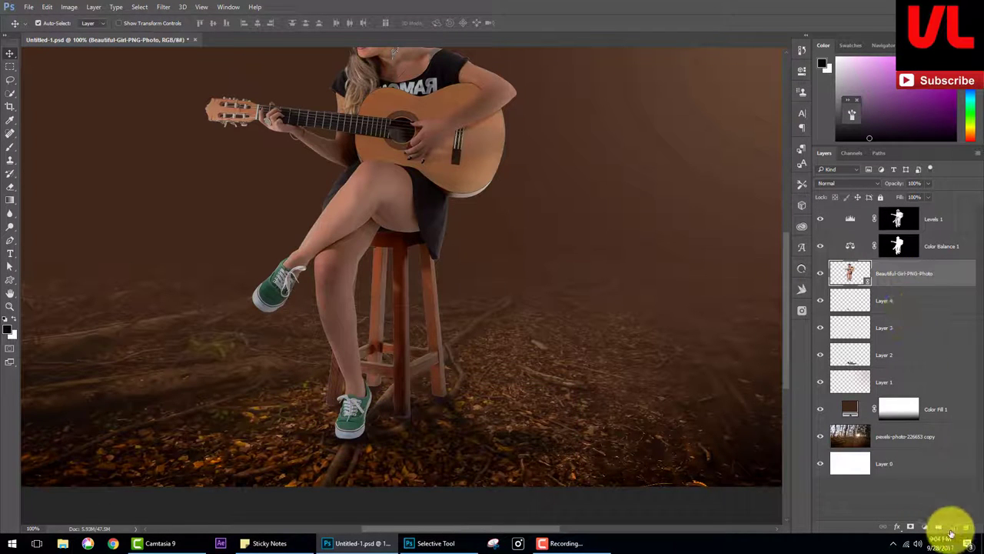
pyautogui.click(952, 527)
pyautogui.click(11, 332)
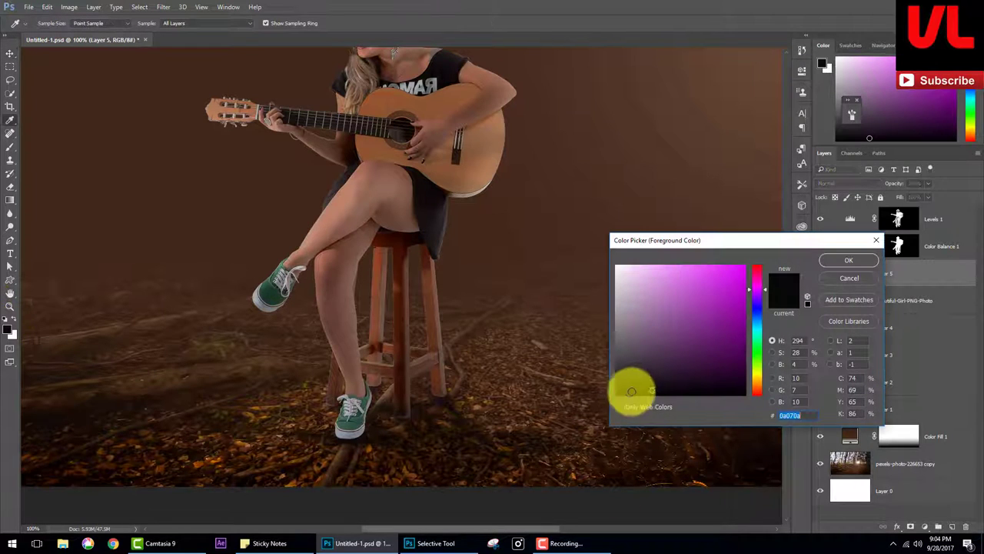
pyautogui.click(652, 390)
pyautogui.click(838, 260)
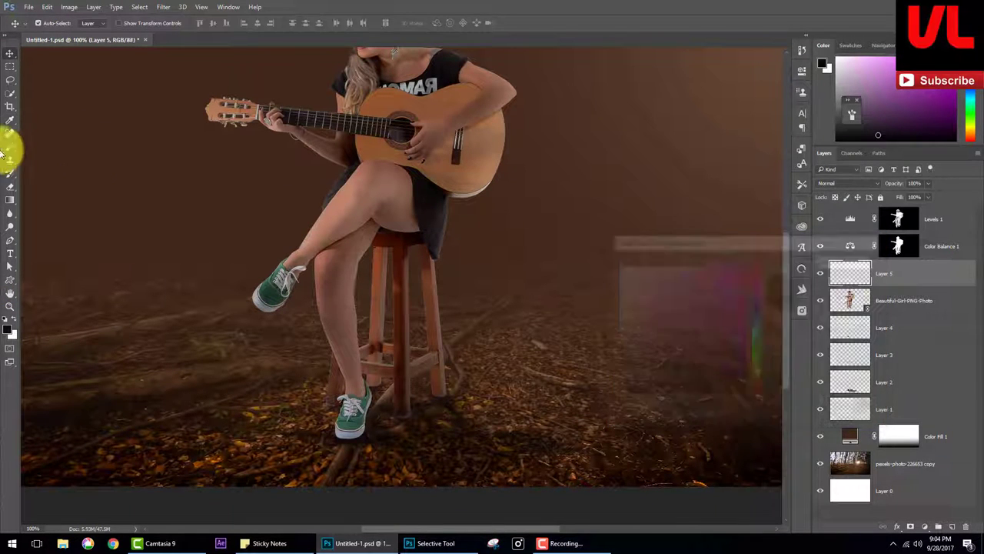
# Step: Paint a faint shadow around the stool base with brush opacity 43% and flow 29%
pyautogui.click(10, 146)
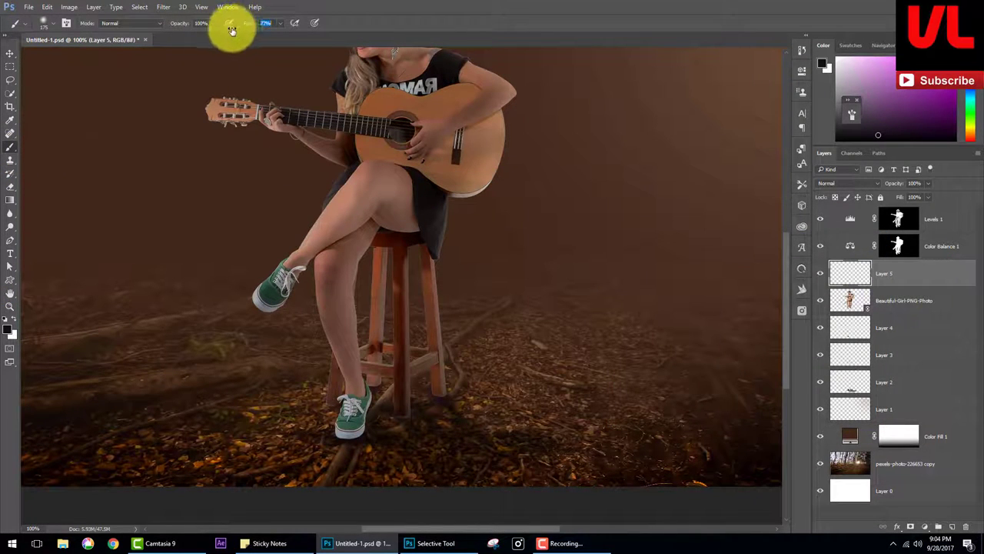
pyautogui.moveTo(229, 31)
pyautogui.mouseDown()
pyautogui.moveTo(184, 26)
pyautogui.moveTo(223, 25)
pyautogui.mouseUp()
pyautogui.write('57')
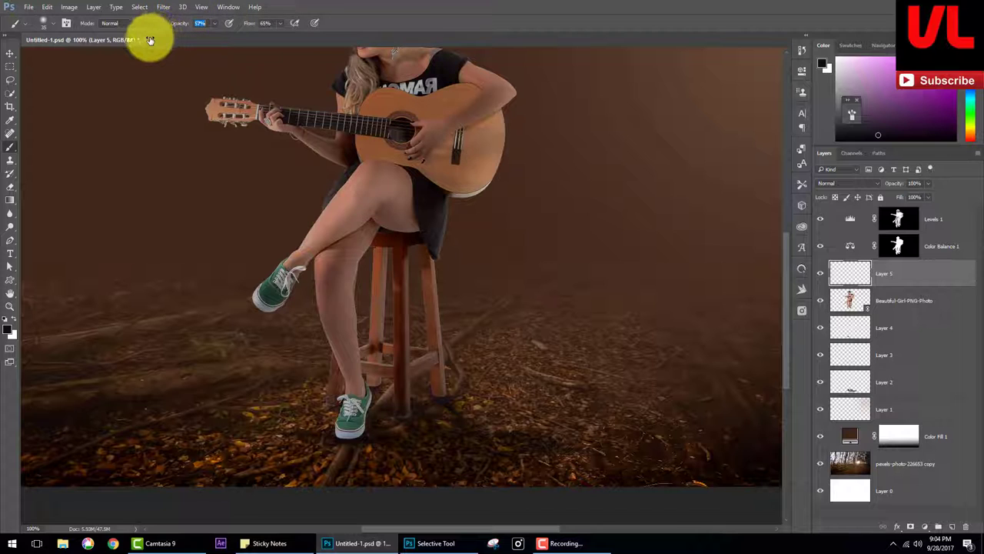
pyautogui.write('43')
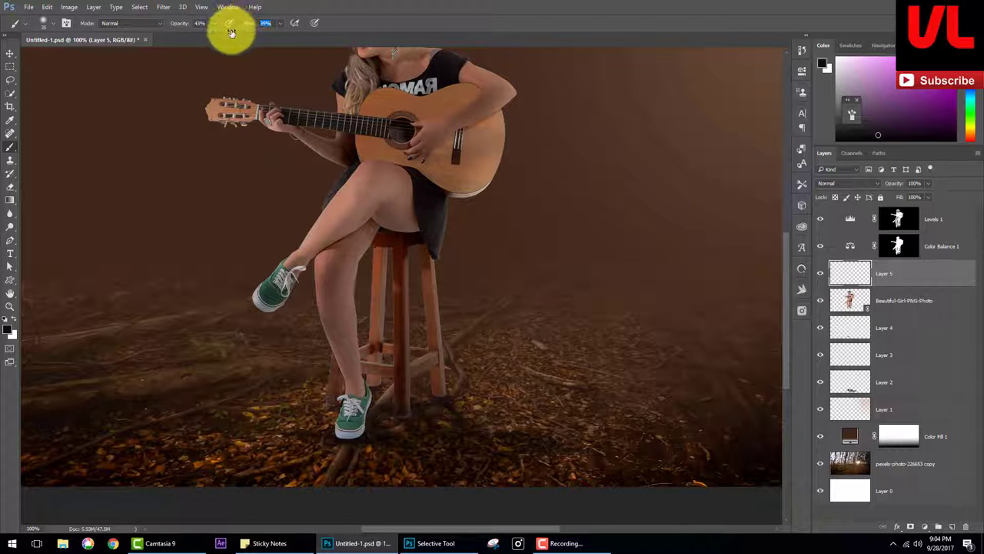
pyautogui.moveTo(412, 425)
pyautogui.mouseDown()
pyautogui.moveTo(448, 389)
pyautogui.moveTo(425, 404)
pyautogui.moveTo(369, 374)
pyautogui.moveTo(369, 396)
pyautogui.moveTo(322, 404)
pyautogui.moveTo(345, 426)
pyautogui.moveTo(408, 399)
pyautogui.moveTo(460, 439)
pyautogui.mouseUp()
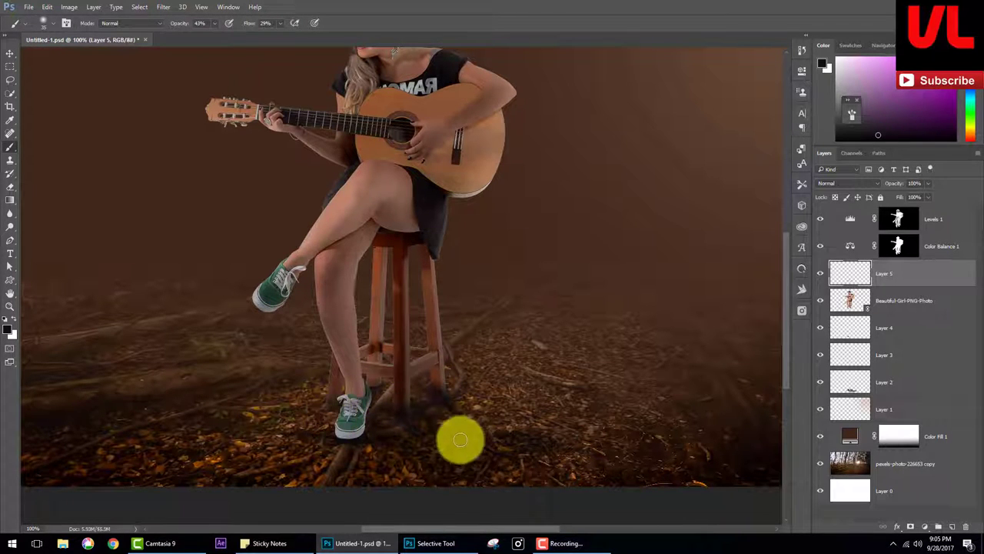
pyautogui.hotkey('ctrl', '-')
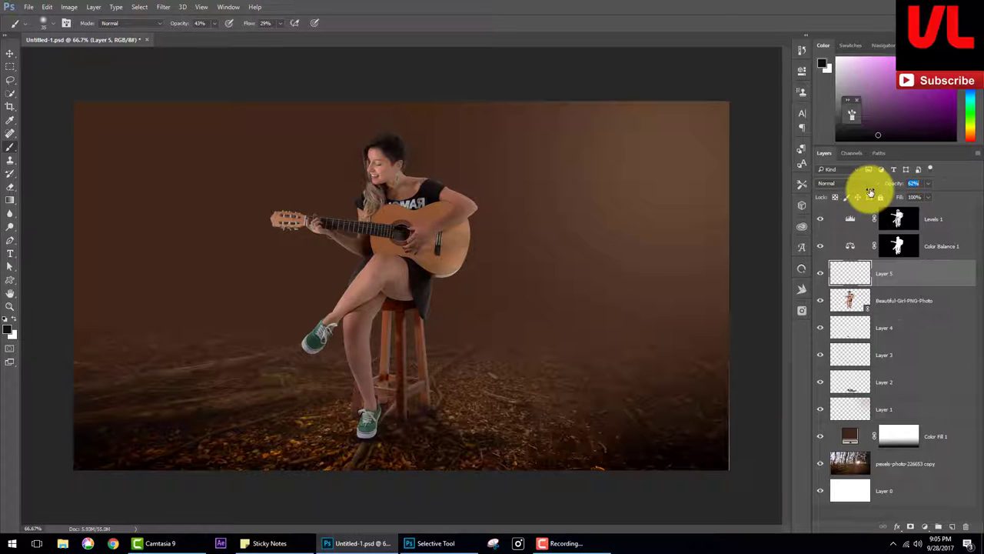
# Step: Load the girl's outline and add Levels with midtones 0.64 and output white 160
pyautogui.moveTo(849, 273); pyautogui.dragTo(850, 367)
pyautogui.keyDown('ctrl'); pyautogui.click(855, 304); pyautogui.keyUp('ctrl')
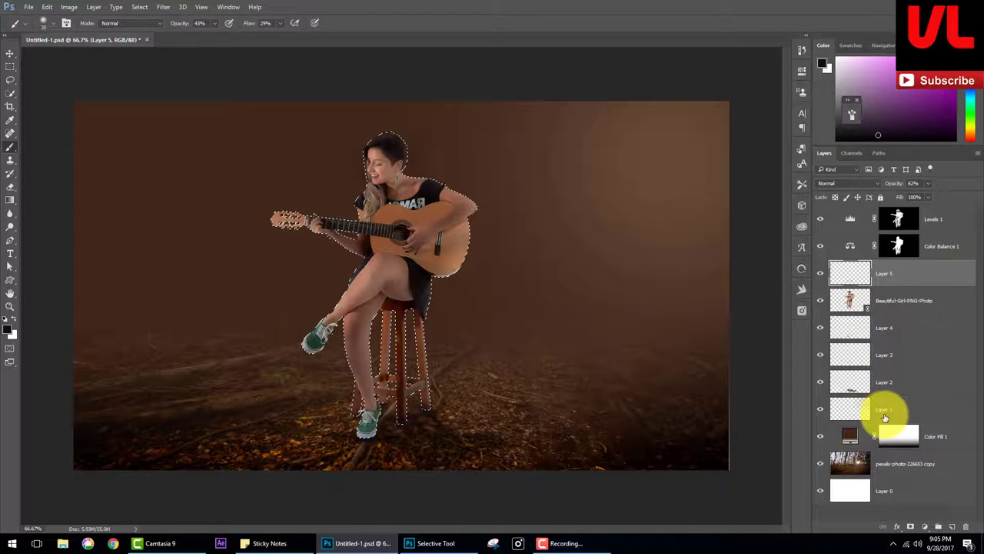
pyautogui.click(936, 527)
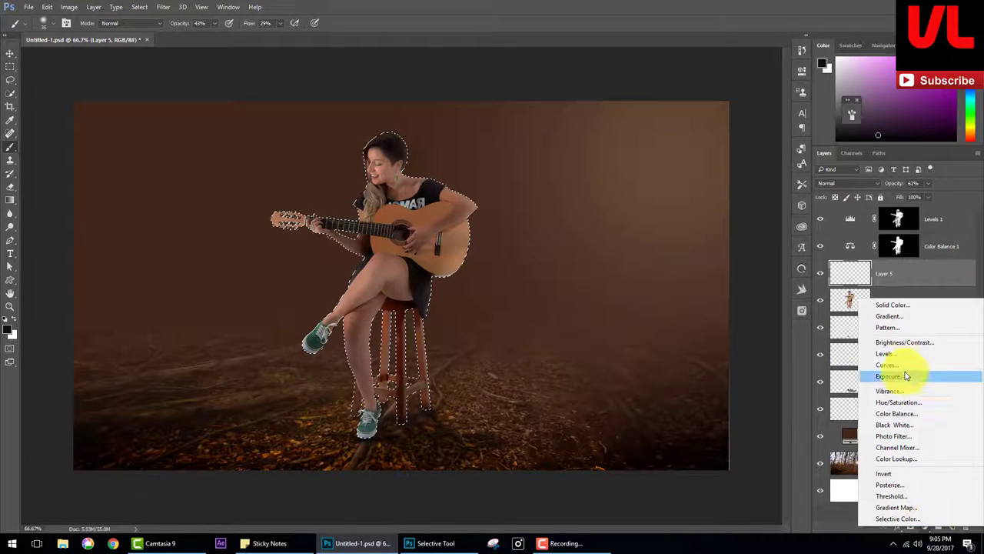
pyautogui.click(896, 349)
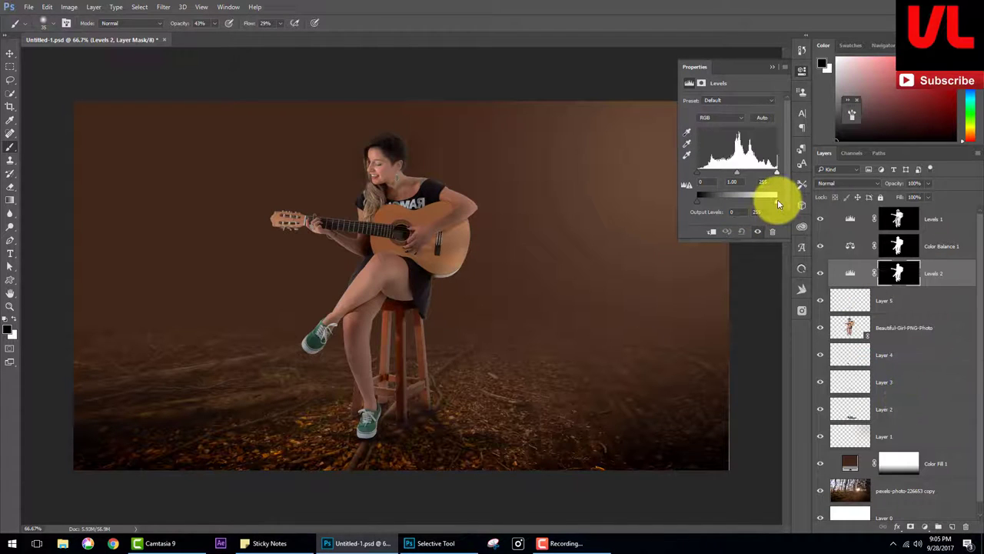
pyautogui.moveTo(776, 201); pyautogui.dragTo(747, 203)
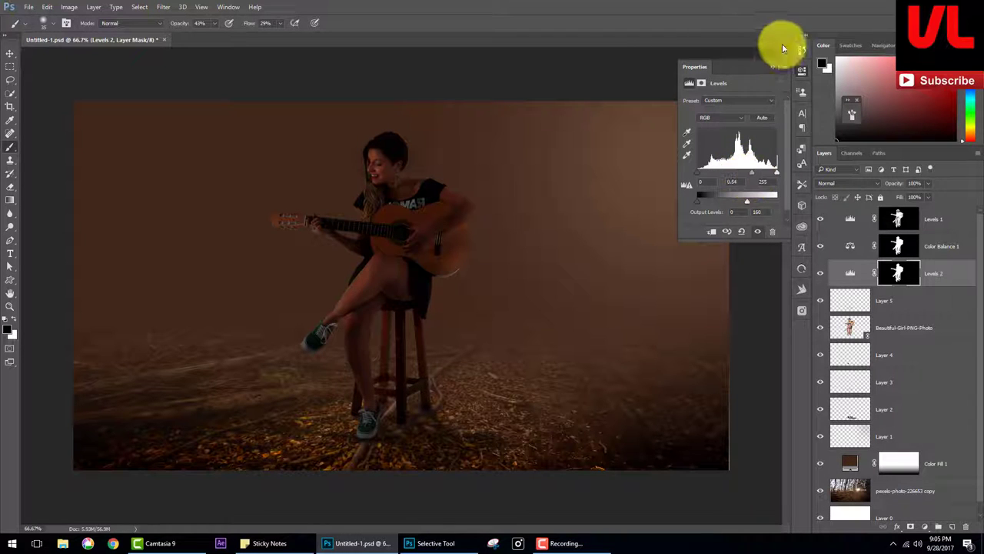
pyautogui.doubleClick(773, 73)
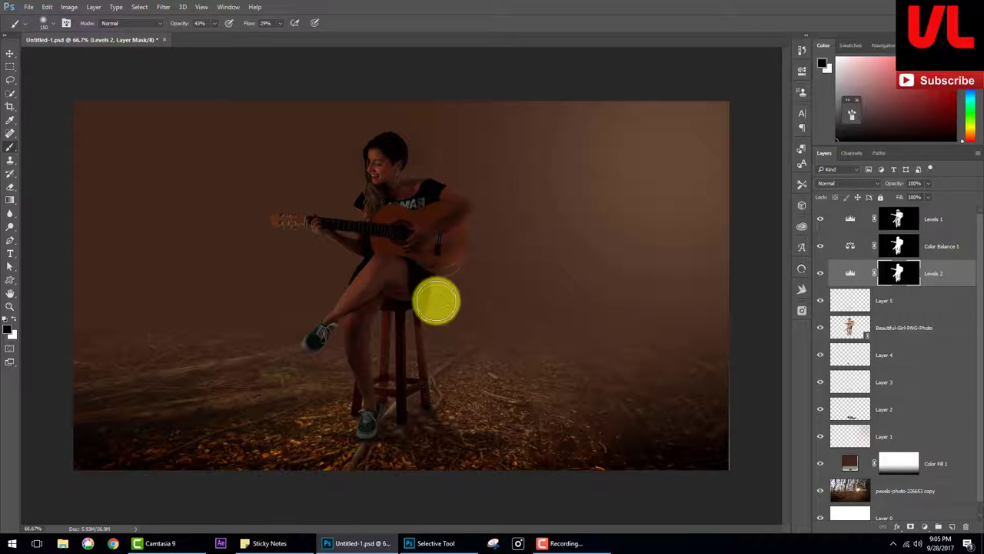
# Step: Repaint the Levels 2 mask with a 125 brush over the stool, crossed leg and shoe, then deselect
pyautogui.press('[')
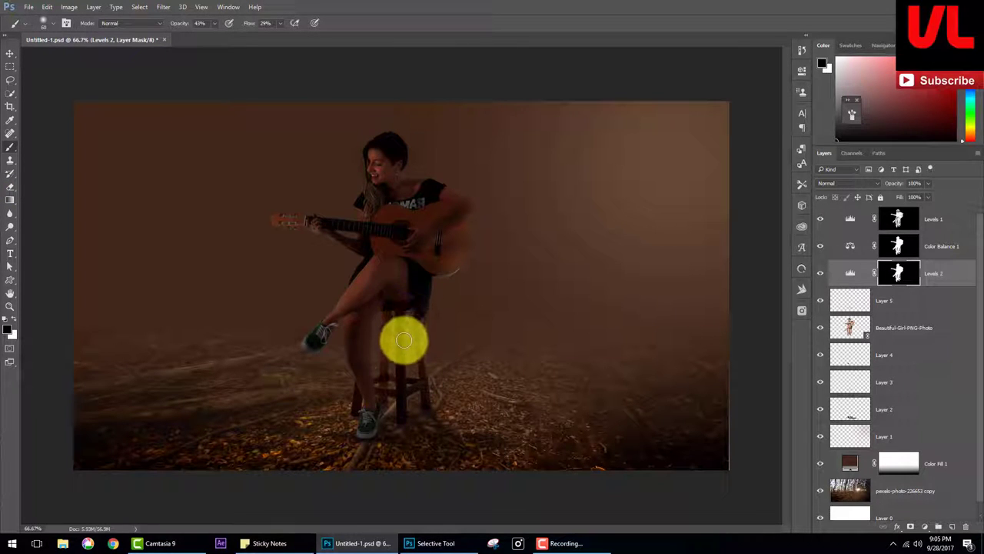
pyautogui.moveTo(400, 375)
pyautogui.mouseDown()
pyautogui.moveTo(389, 320)
pyautogui.moveTo(384, 351)
pyautogui.moveTo(393, 315)
pyautogui.moveTo(408, 397)
pyautogui.moveTo(433, 377)
pyautogui.moveTo(404, 402)
pyautogui.moveTo(402, 382)
pyautogui.moveTo(376, 404)
pyautogui.moveTo(382, 394)
pyautogui.moveTo(352, 384)
pyautogui.mouseUp()
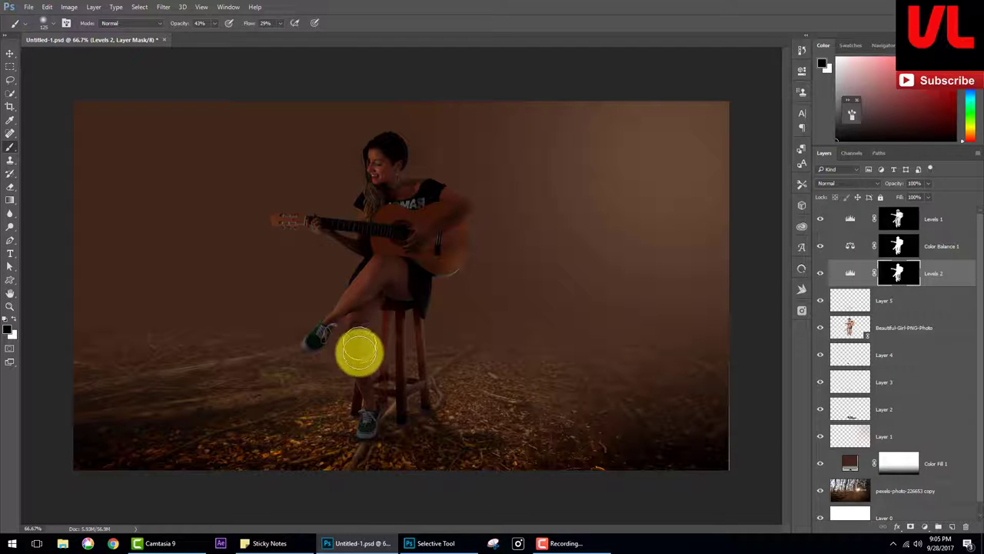
pyautogui.moveTo(358, 343)
pyautogui.mouseDown()
pyautogui.moveTo(370, 397)
pyautogui.moveTo(358, 308)
pyautogui.moveTo(358, 364)
pyautogui.moveTo(382, 261)
pyautogui.moveTo(318, 315)
pyautogui.moveTo(395, 257)
pyautogui.moveTo(428, 308)
pyautogui.moveTo(474, 222)
pyautogui.moveTo(464, 193)
pyautogui.moveTo(455, 216)
pyautogui.moveTo(477, 200)
pyautogui.moveTo(418, 231)
pyautogui.moveTo(292, 218)
pyautogui.moveTo(385, 226)
pyautogui.moveTo(345, 241)
pyautogui.moveTo(378, 158)
pyautogui.moveTo(416, 189)
pyautogui.moveTo(386, 150)
pyautogui.moveTo(377, 153)
pyautogui.moveTo(391, 132)
pyautogui.moveTo(402, 139)
pyautogui.moveTo(374, 132)
pyautogui.moveTo(359, 184)
pyautogui.moveTo(403, 141)
pyautogui.moveTo(385, 159)
pyautogui.moveTo(415, 171)
pyautogui.moveTo(417, 159)
pyautogui.moveTo(457, 224)
pyautogui.moveTo(437, 300)
pyautogui.moveTo(423, 310)
pyautogui.moveTo(433, 400)
pyautogui.moveTo(428, 308)
pyautogui.moveTo(415, 351)
pyautogui.moveTo(402, 314)
pyautogui.moveTo(362, 364)
pyautogui.moveTo(306, 332)
pyautogui.moveTo(310, 356)
pyautogui.moveTo(303, 336)
pyautogui.moveTo(326, 338)
pyautogui.moveTo(308, 353)
pyautogui.moveTo(312, 326)
pyautogui.moveTo(301, 346)
pyautogui.moveTo(314, 325)
pyautogui.moveTo(296, 356)
pyautogui.moveTo(408, 358)
pyautogui.mouseUp()
pyautogui.press('x')
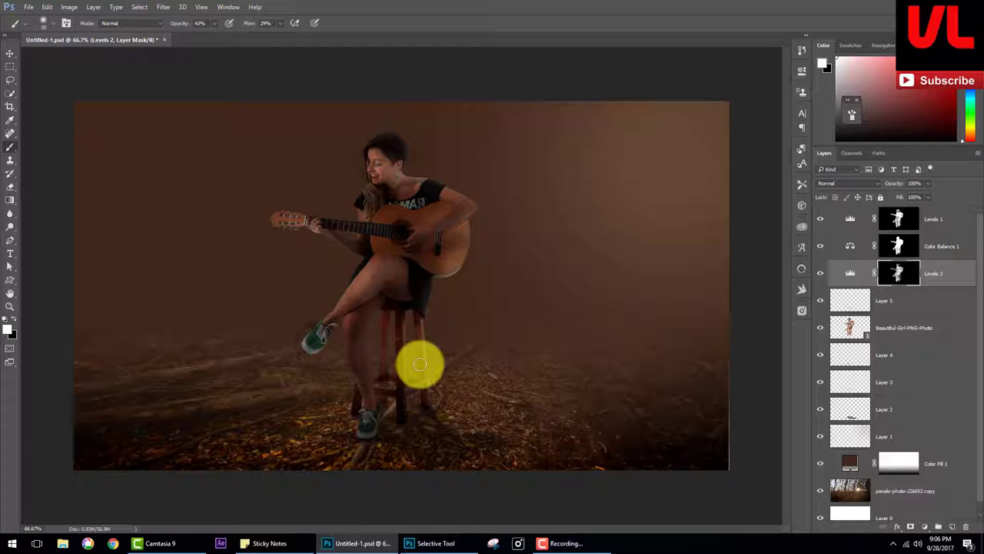
pyautogui.keyDown('ctrl'); pyautogui.click(849, 328); pyautogui.keyUp('ctrl')
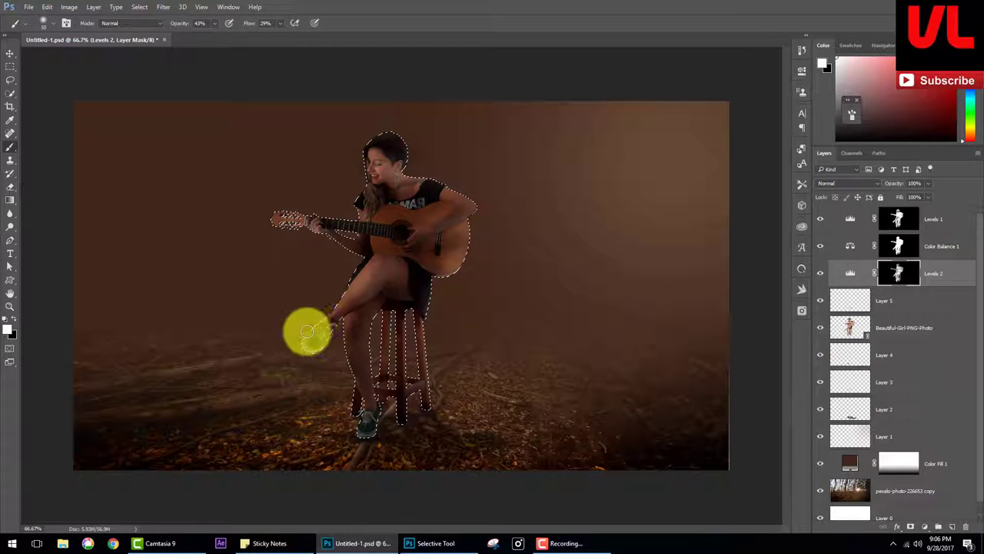
pyautogui.moveTo(306, 331)
pyautogui.mouseDown()
pyautogui.moveTo(313, 325)
pyautogui.moveTo(292, 351)
pyautogui.moveTo(379, 424)
pyautogui.moveTo(454, 430)
pyautogui.mouseUp()
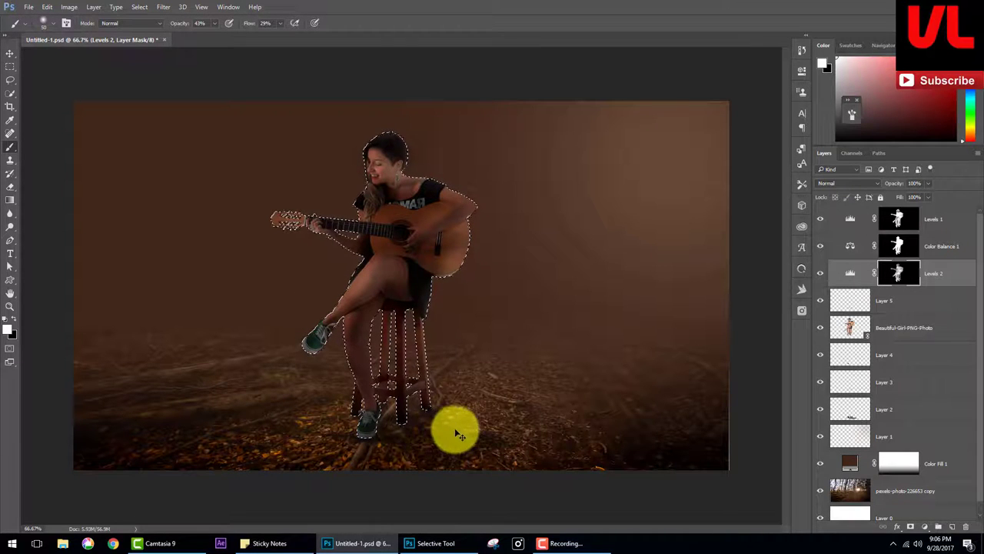
pyautogui.hotkey('ctrl', 'd')
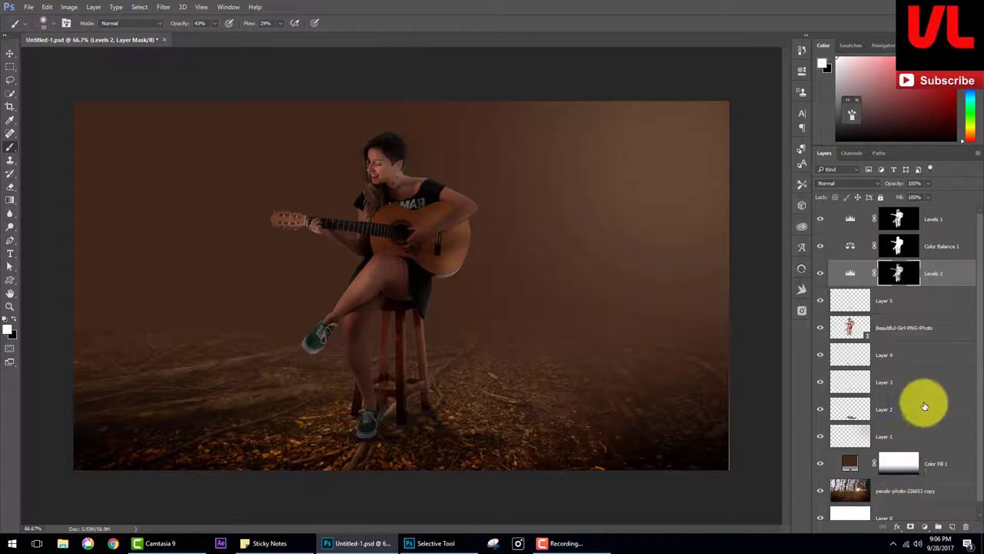
pyautogui.click(867, 354)
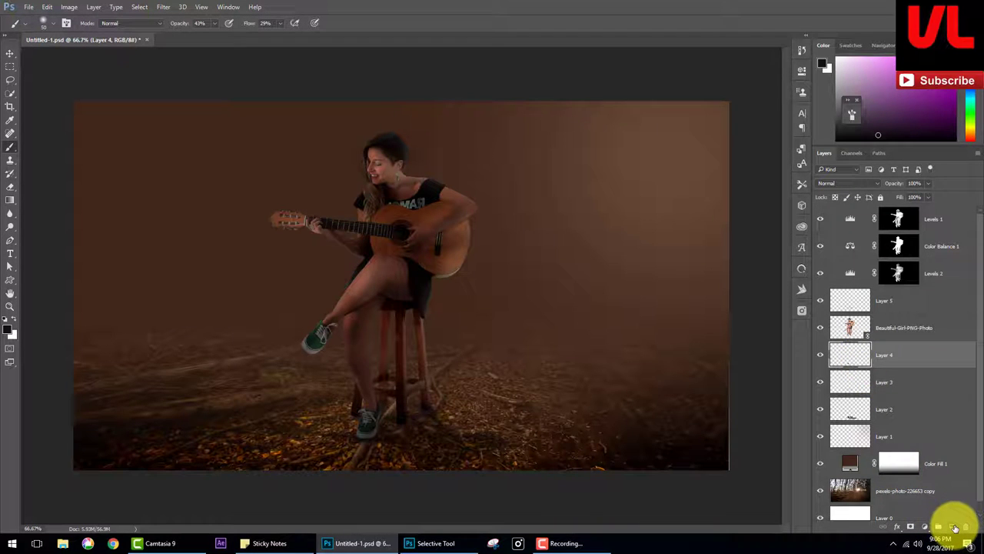
# Step: Add Layer 6 and paint soft black shadow at 29% flow under the stool and shoes
pyautogui.click(955, 528)
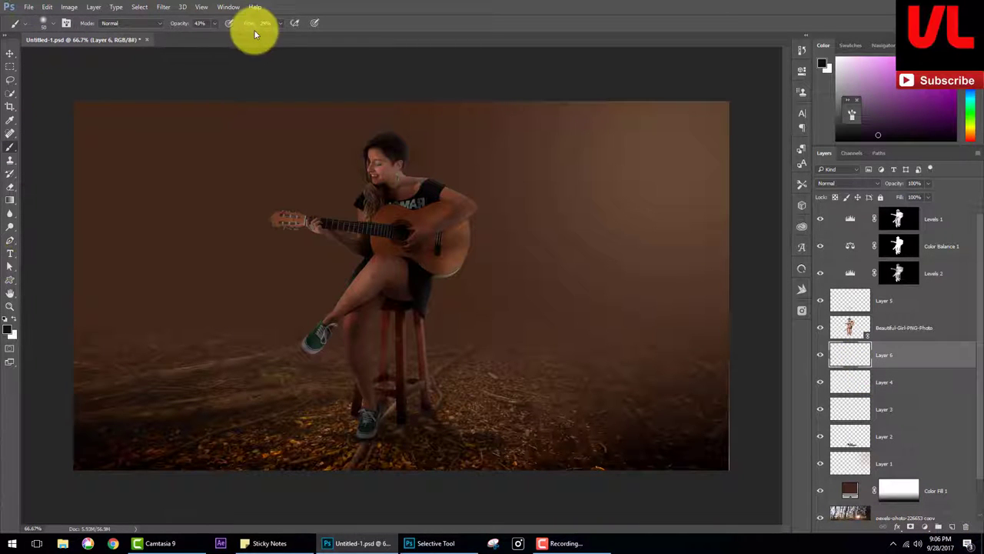
pyautogui.click(401, 422)
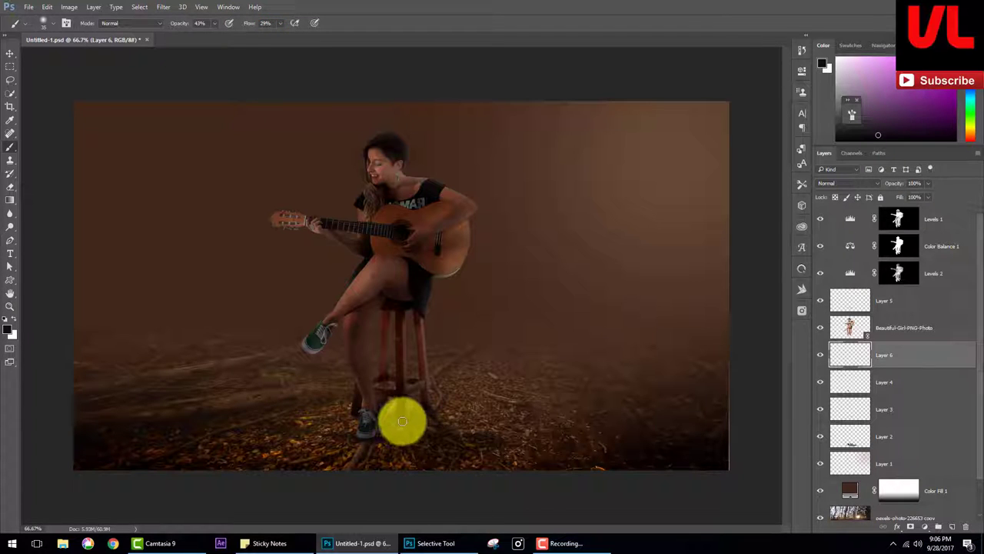
pyautogui.moveTo(401, 421); pyautogui.dragTo(422, 428)
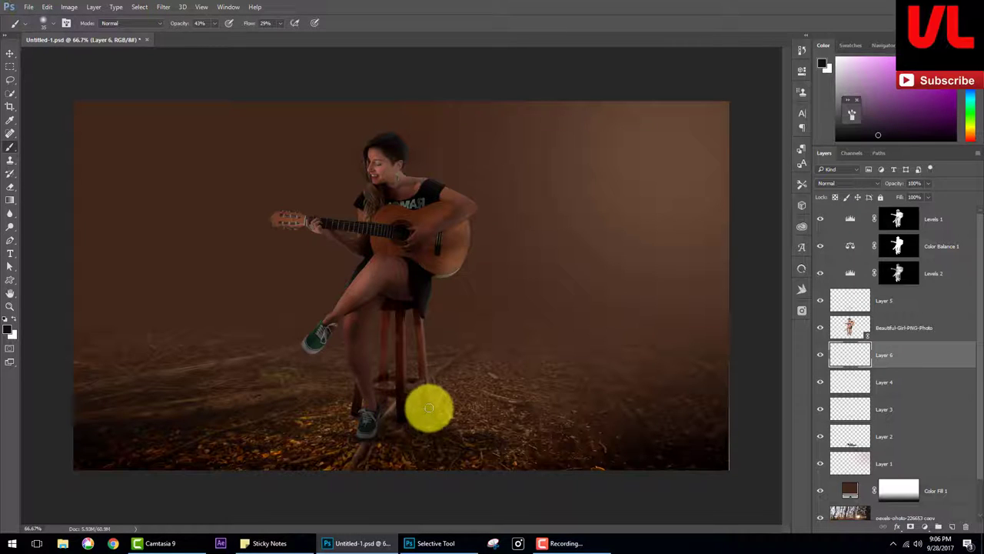
pyautogui.moveTo(428, 408); pyautogui.dragTo(348, 416)
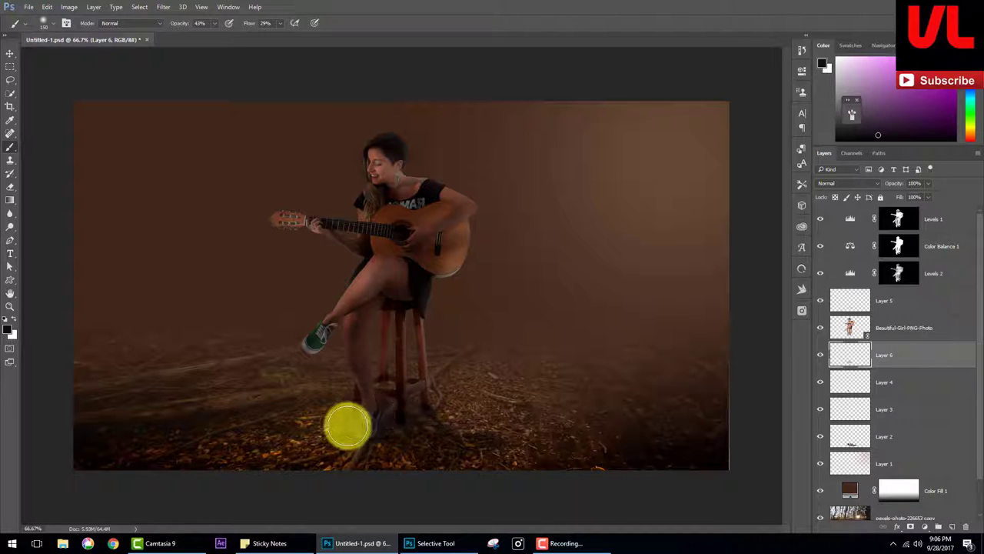
pyautogui.moveTo(361, 419); pyautogui.dragTo(433, 484)
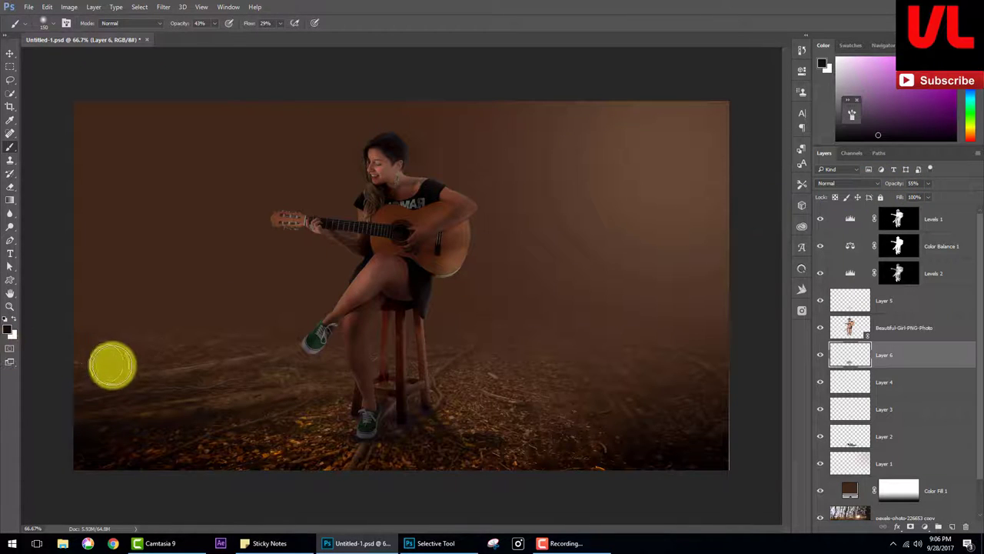
pyautogui.press('d')
pyautogui.moveTo(364, 452)
pyautogui.mouseDown()
pyautogui.moveTo(408, 410)
pyautogui.moveTo(389, 408)
pyautogui.moveTo(398, 402)
pyautogui.moveTo(385, 416)
pyautogui.mouseUp()
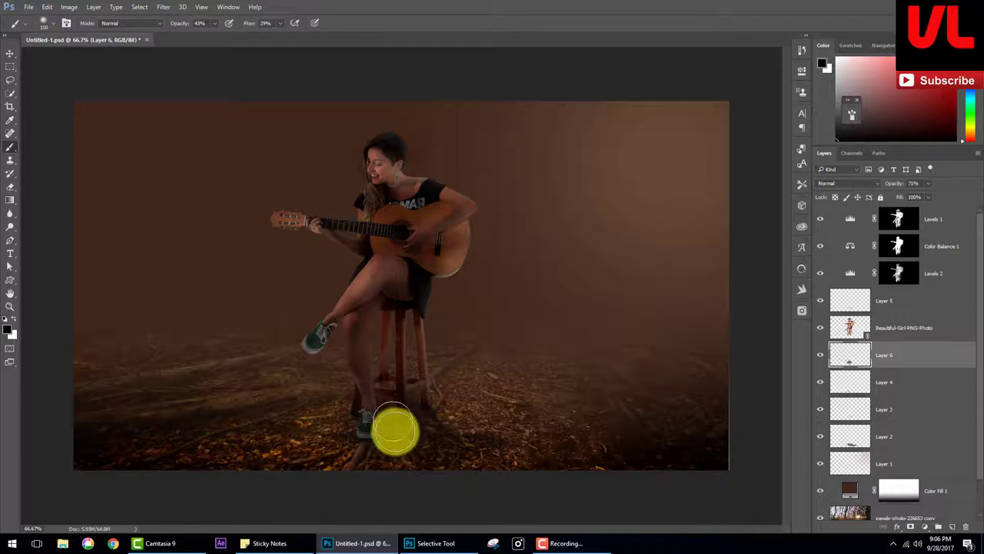
pyautogui.hotkey('ctrl', '-')
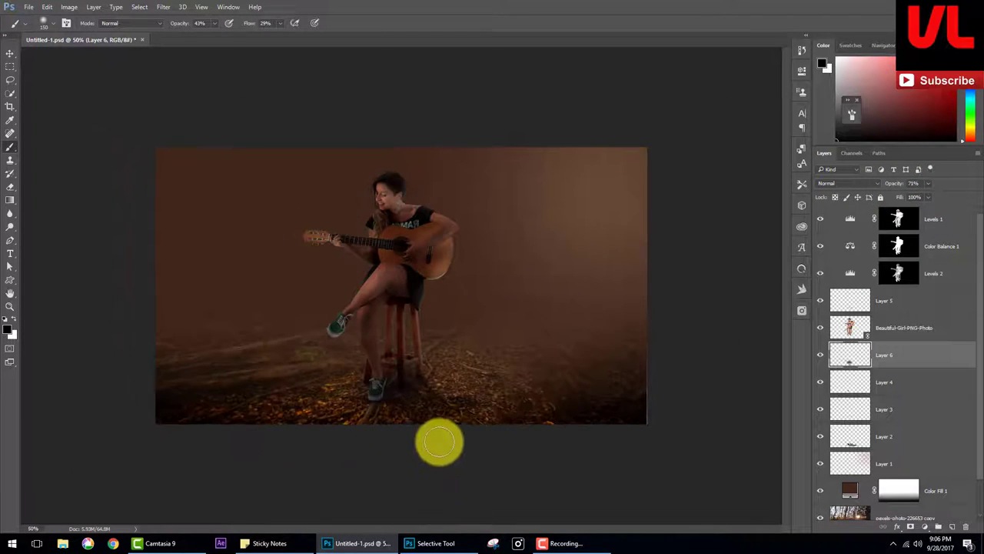
pyautogui.hotkey('ctrl', '+')
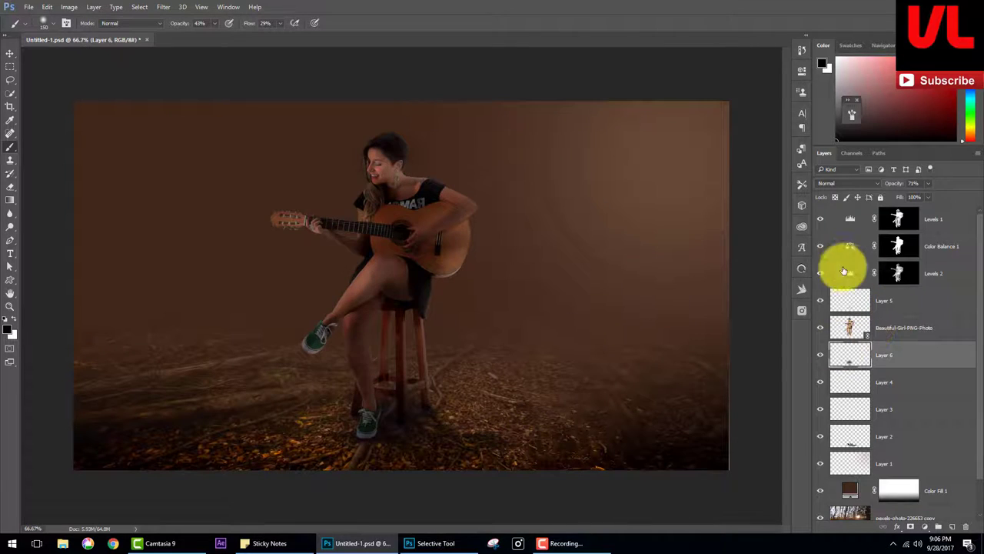
# Step: Set Levels 2 to 79% opacity and load the girl's outline as a selection
pyautogui.click(820, 273)
pyautogui.click(850, 273)
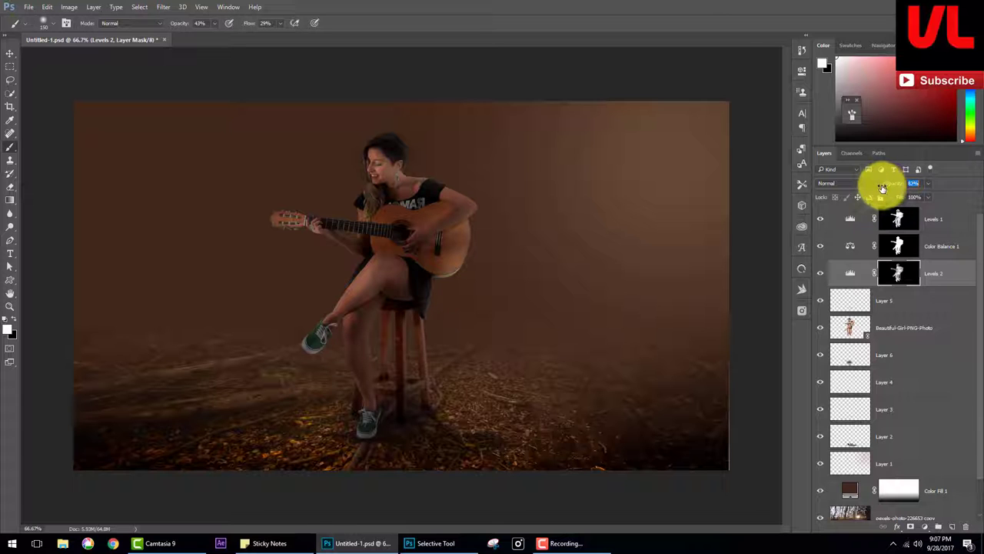
pyautogui.press('Return')
pyautogui.keyDown('ctrl'); pyautogui.click(859, 328); pyautogui.keyUp('ctrl')
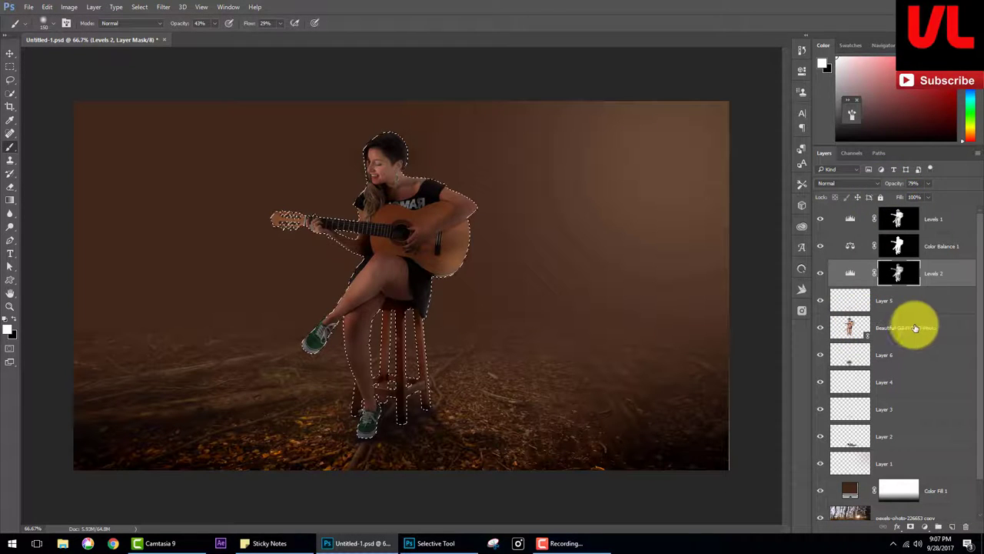
pyautogui.click(948, 220)
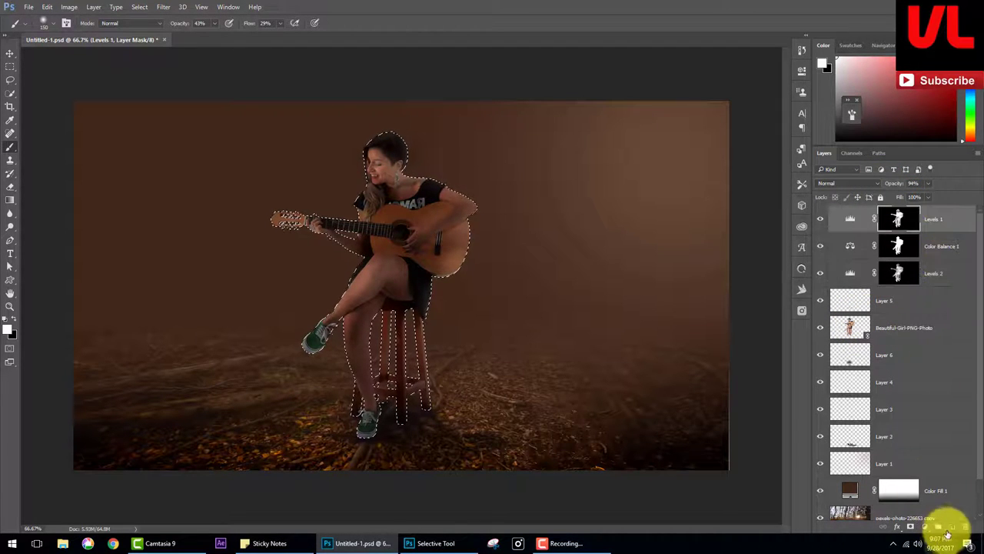
# Step: Add Layer 7 above Levels 1 in Color Dodge mode with white as the painting colour
pyautogui.click(951, 526)
pyautogui.click(6, 324)
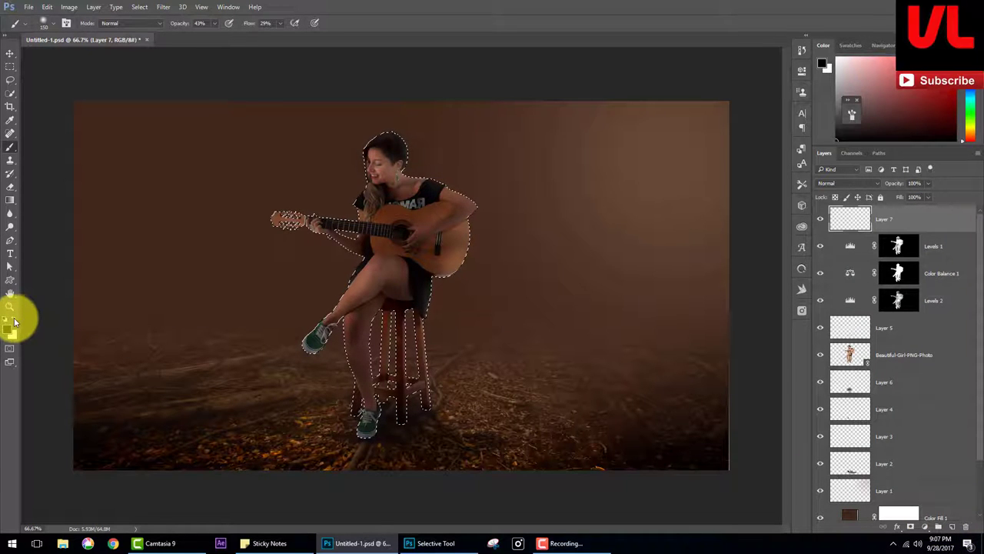
pyautogui.click(14, 319)
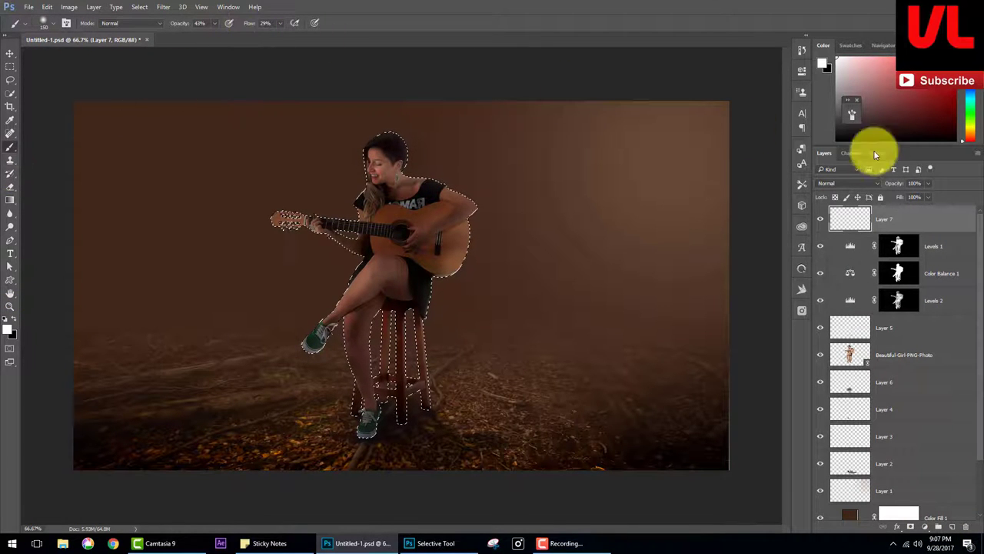
pyautogui.click(846, 183)
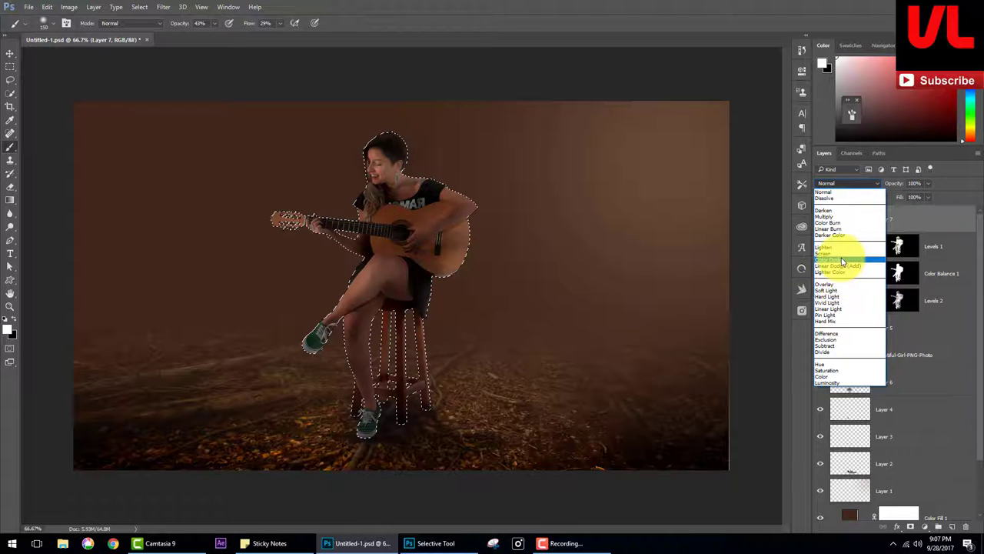
pyautogui.click(842, 261)
pyautogui.doubleClick(838, 219)
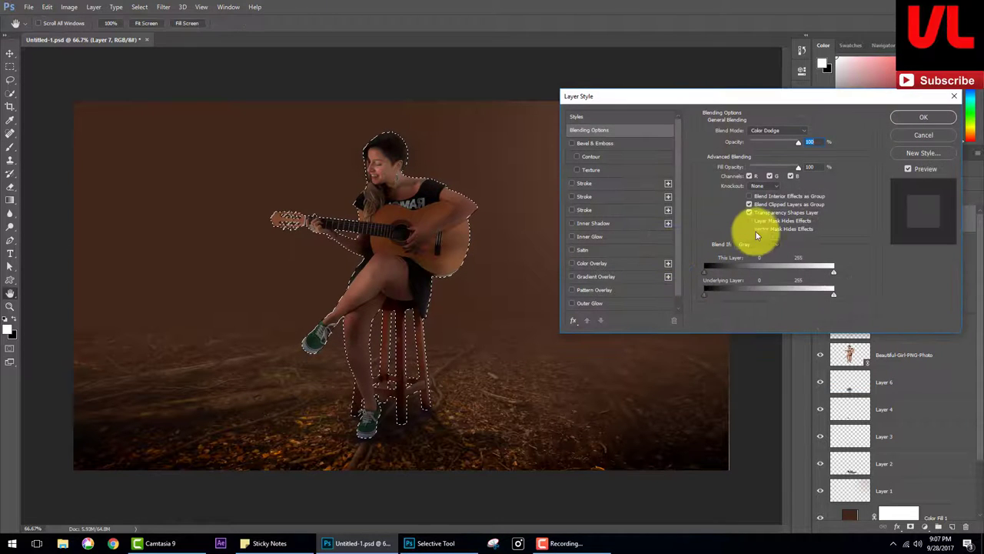
pyautogui.click(909, 125)
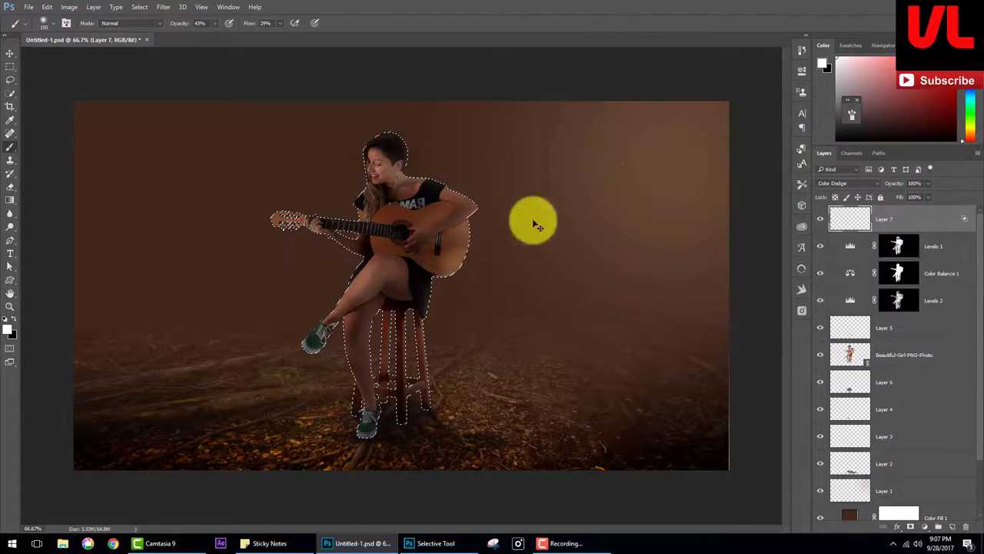
# Step: At 100% zoom, paint white highlights on the guitar rim, leg, fretting hand and hair
pyautogui.press('b')
pyautogui.hotkey('ctrl', '+')
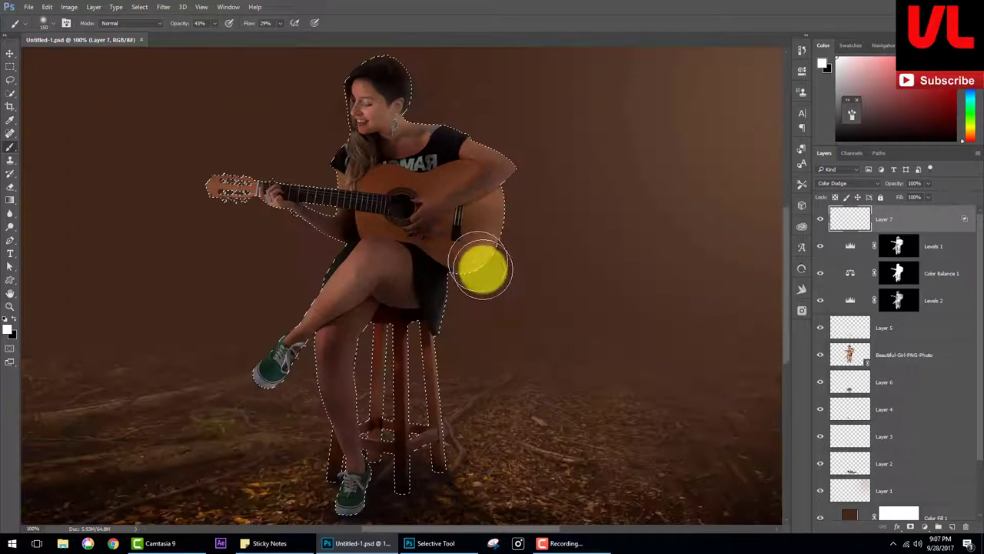
pyautogui.moveTo(506, 189)
pyautogui.mouseDown()
pyautogui.moveTo(488, 257)
pyautogui.moveTo(466, 275)
pyautogui.moveTo(492, 250)
pyautogui.moveTo(518, 159)
pyautogui.moveTo(426, 116)
pyautogui.mouseUp()
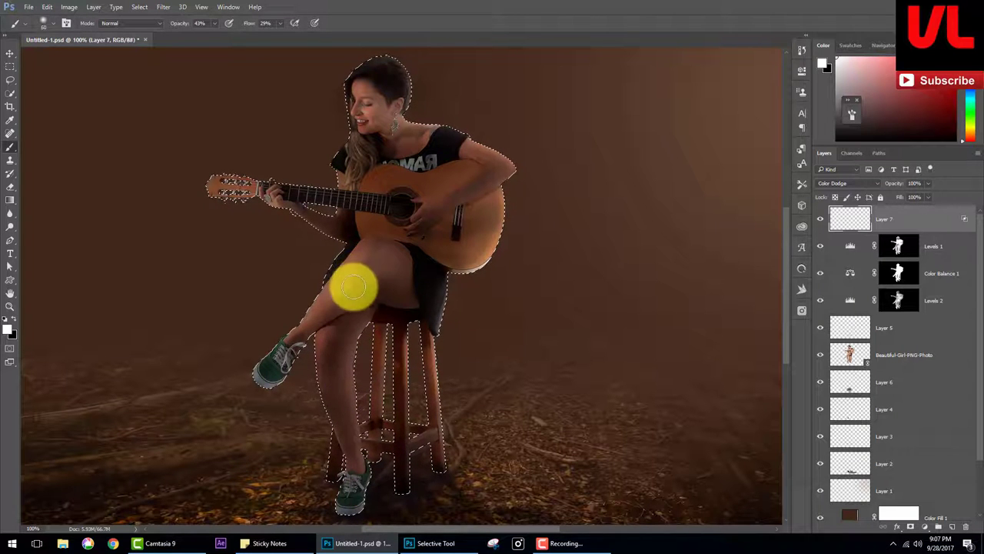
pyautogui.moveTo(350, 286); pyautogui.dragTo(290, 354)
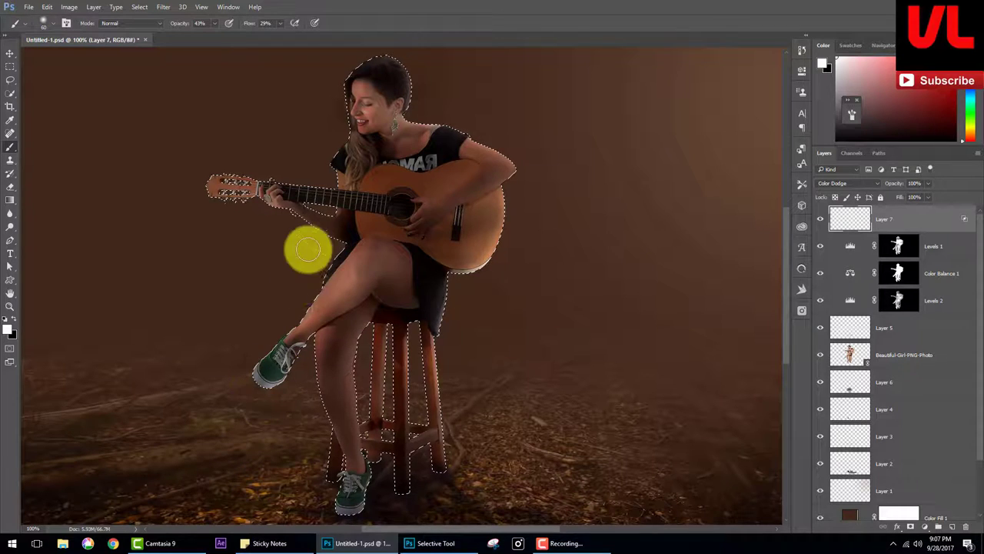
pyautogui.moveTo(266, 207); pyautogui.dragTo(211, 205)
pyautogui.moveTo(338, 74)
pyautogui.mouseDown()
pyautogui.moveTo(325, 160)
pyautogui.moveTo(329, 127)
pyautogui.moveTo(340, 137)
pyautogui.mouseUp()
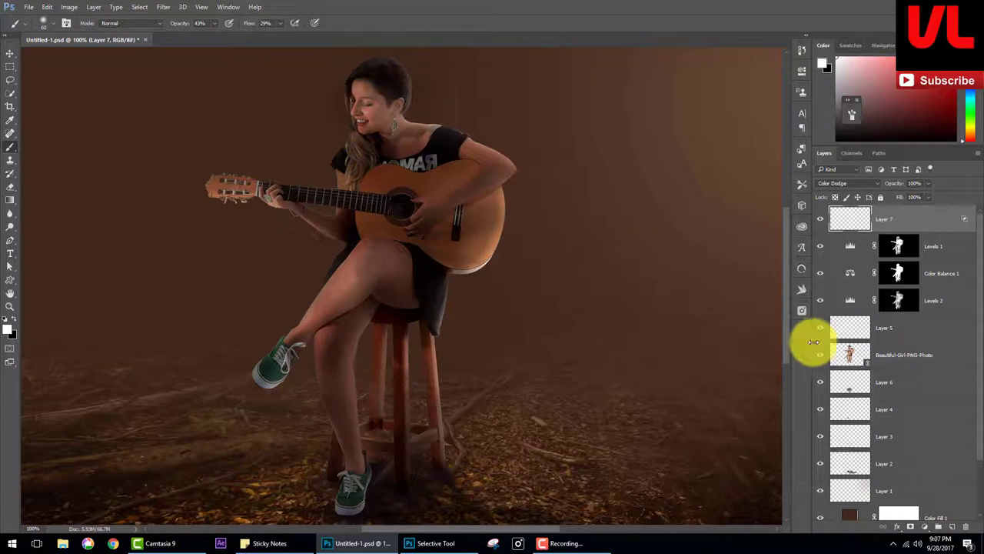
# Step: Deselect, toggle Layer 7 to compare, then duplicate it as Layer 7 copy at 0% opacity
pyautogui.hotkey('ctrl', 'd')
pyautogui.hotkey('ctrl', '-')
pyautogui.click(819, 219)
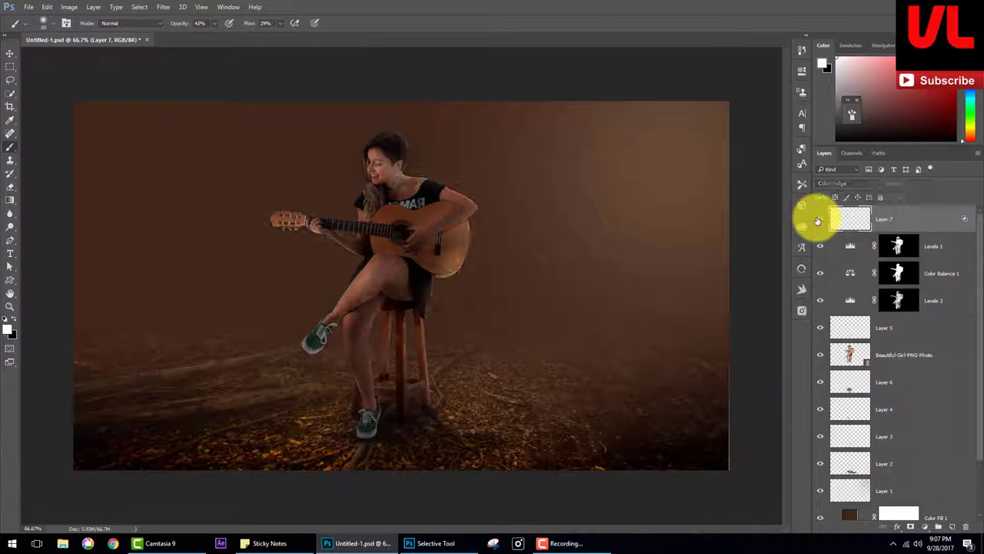
pyautogui.click(820, 220)
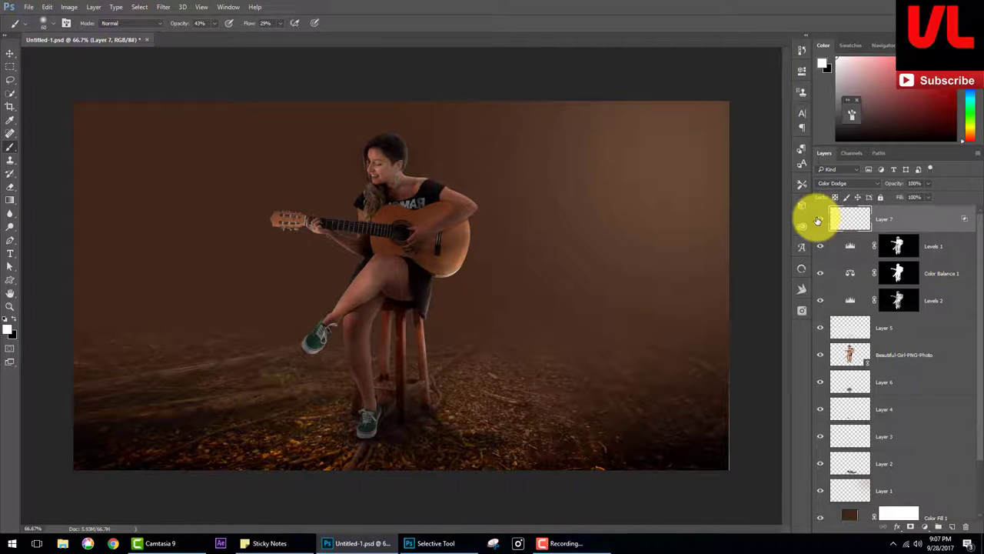
pyautogui.moveTo(857, 222)
pyautogui.mouseDown()
pyautogui.moveTo(967, 529)
pyautogui.moveTo(952, 527)
pyautogui.mouseUp()
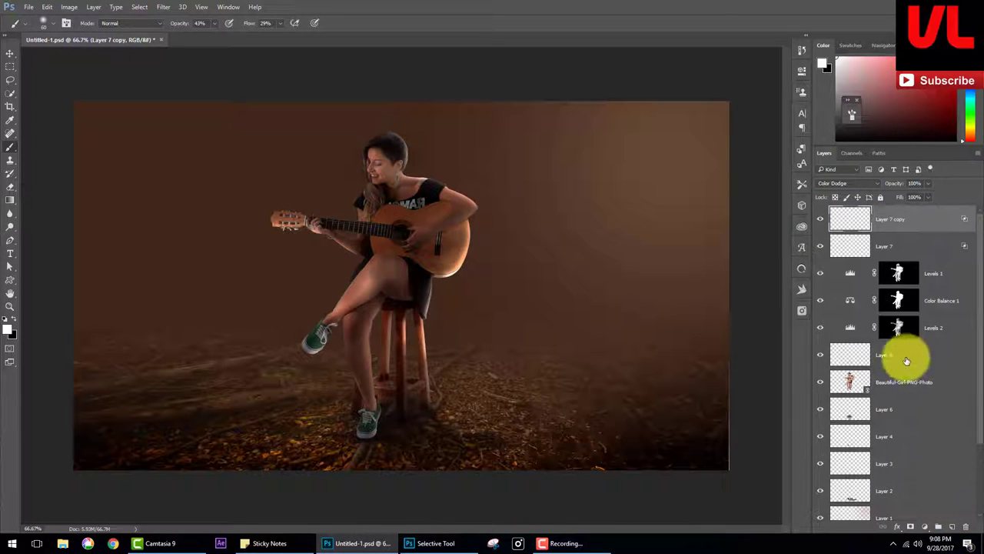
pyautogui.moveTo(914, 183); pyautogui.dragTo(843, 187)
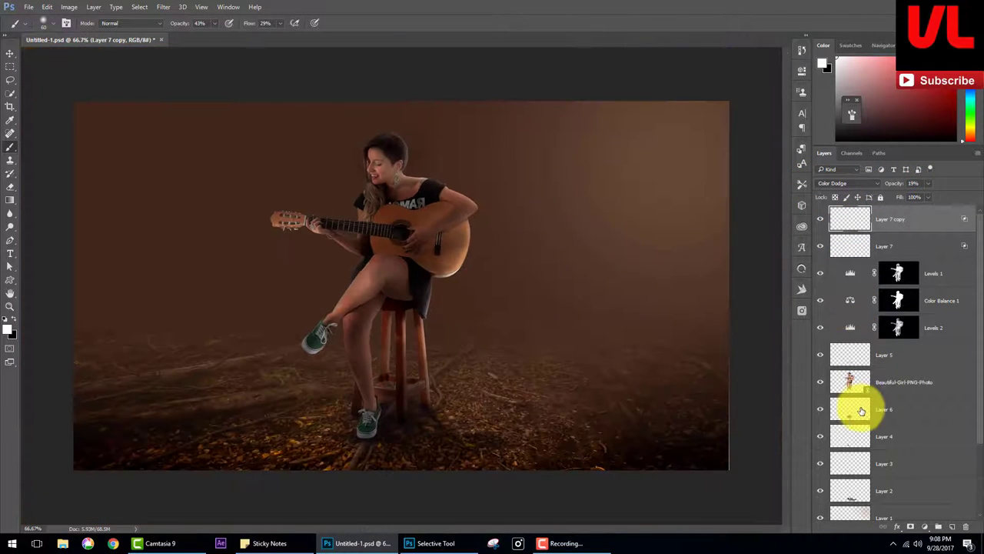
# Step: Add a new empty layer above Layer 6 and enlarge the brush to about 1100 px
pyautogui.click(857, 409)
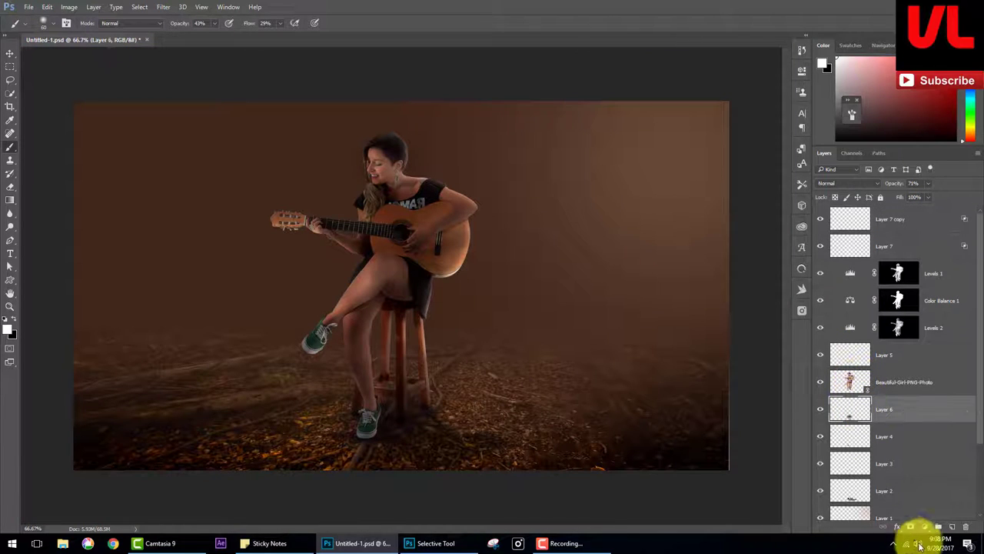
pyautogui.click(952, 527)
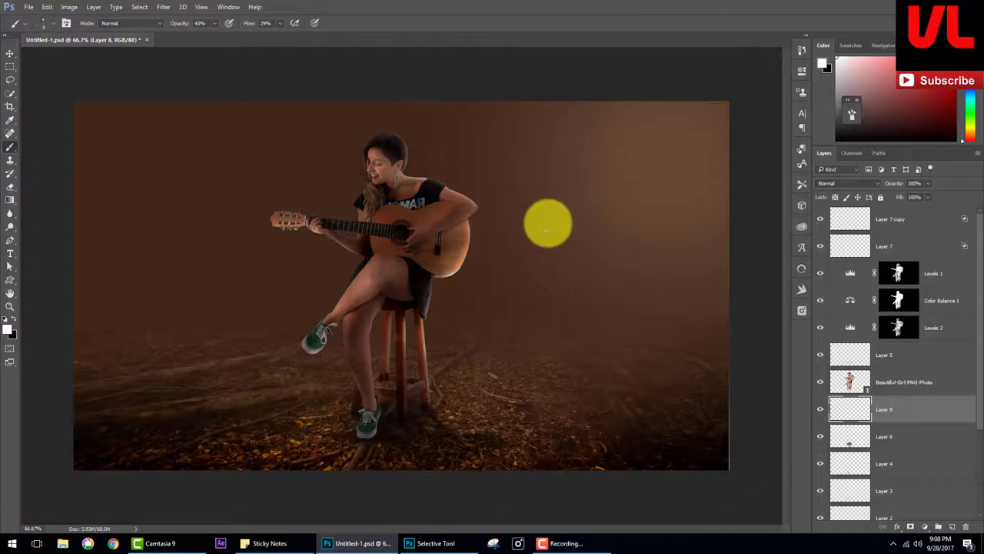
pyautogui.press(']')
pyautogui.press(']')
pyautogui.press(']')
pyautogui.press(']')
pyautogui.press(']')
pyautogui.press(']')
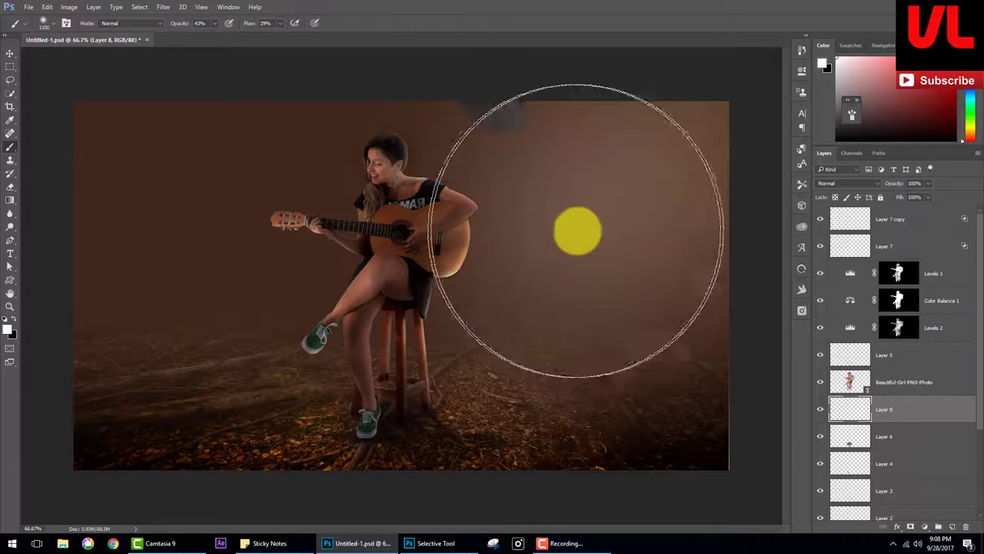
pyautogui.press(']')
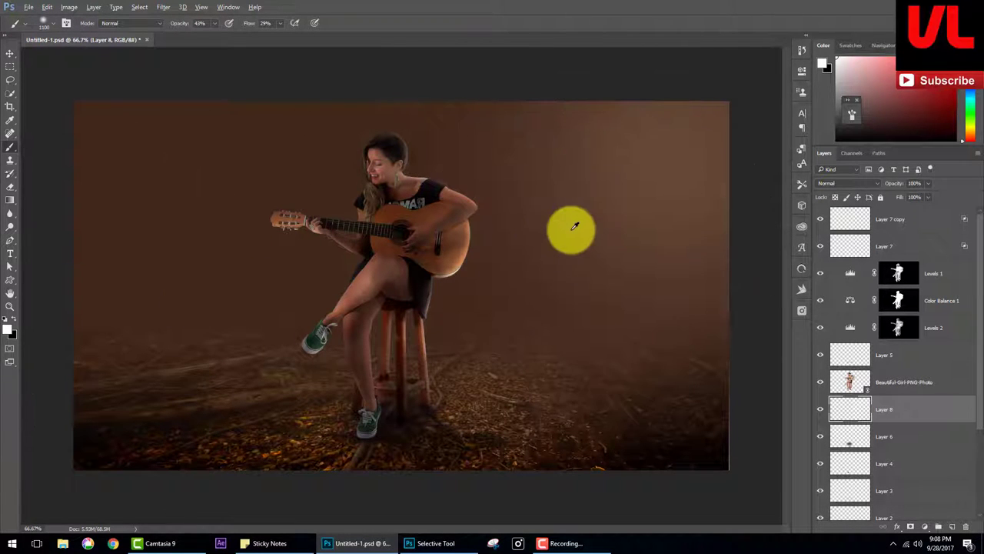
# Step: Paint a pale pink glow top-right and a pink ground haze, then select Layer 7 copy
pyautogui.keyDown('alt'); pyautogui.click(571, 226); pyautogui.keyUp('alt')
pyautogui.click(11, 334)
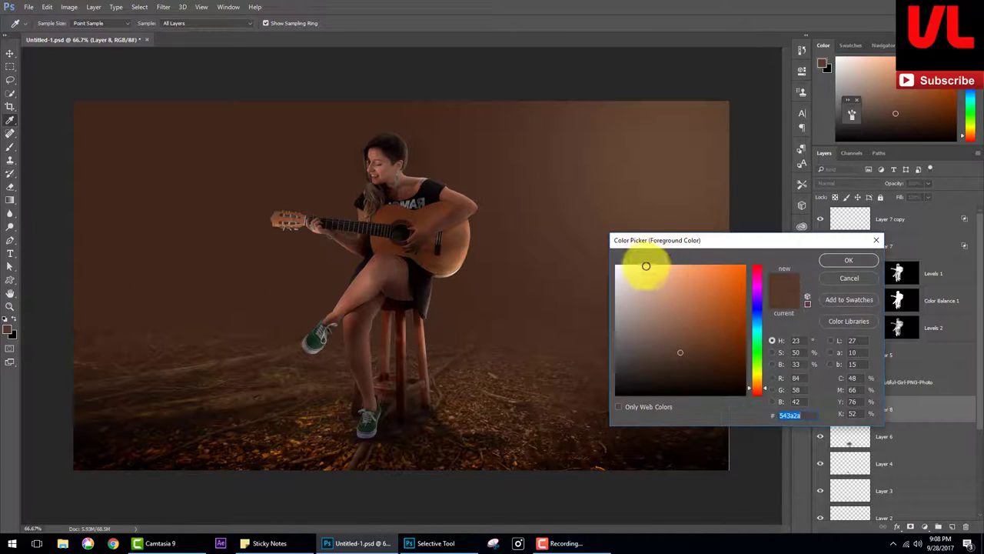
pyautogui.click(824, 260)
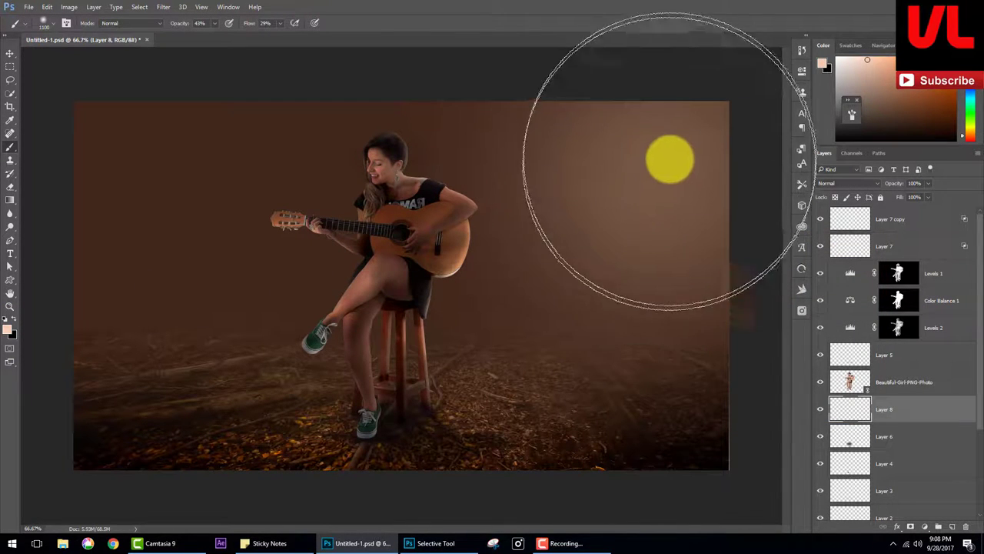
pyautogui.click(671, 150)
pyautogui.click(648, 169)
pyautogui.moveTo(512, 454)
pyautogui.mouseDown()
pyautogui.moveTo(213, 455)
pyautogui.moveTo(362, 461)
pyautogui.moveTo(57, 342)
pyautogui.mouseUp()
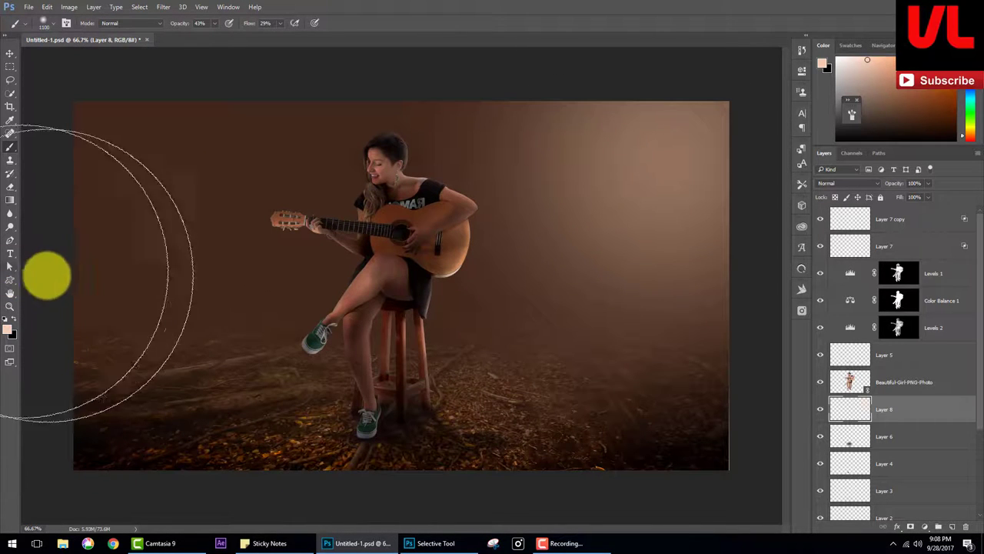
pyautogui.click(10, 53)
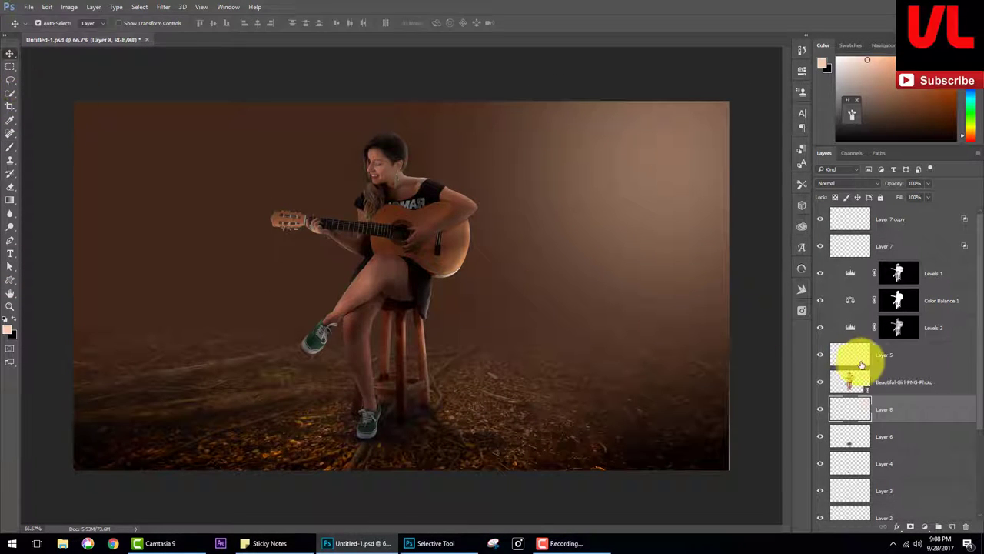
pyautogui.click(894, 218)
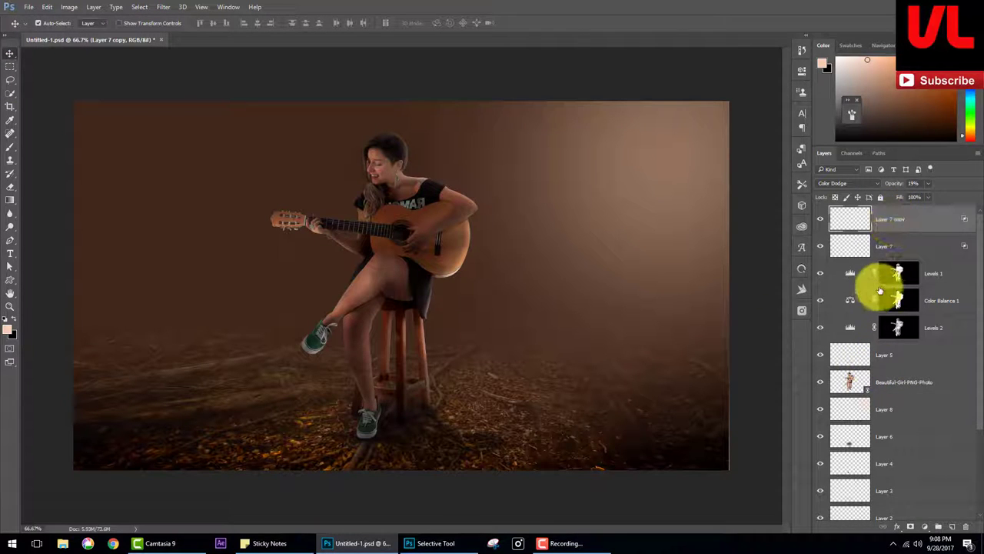
# Step: Place the linked 09.jpg light-rays image from folder 249
pyautogui.click(28, 8)
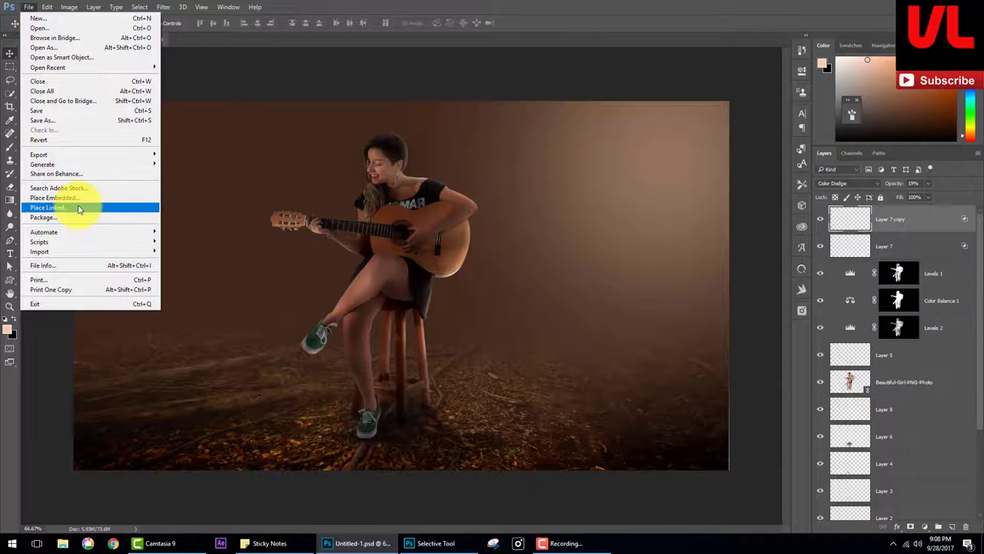
pyautogui.click(47, 208)
pyautogui.click(153, 23)
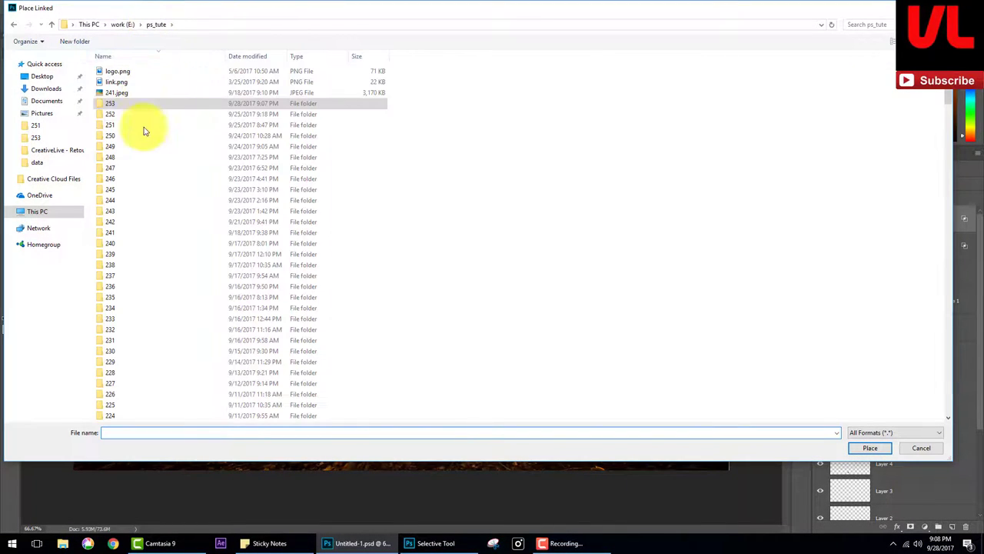
pyautogui.doubleClick(127, 158)
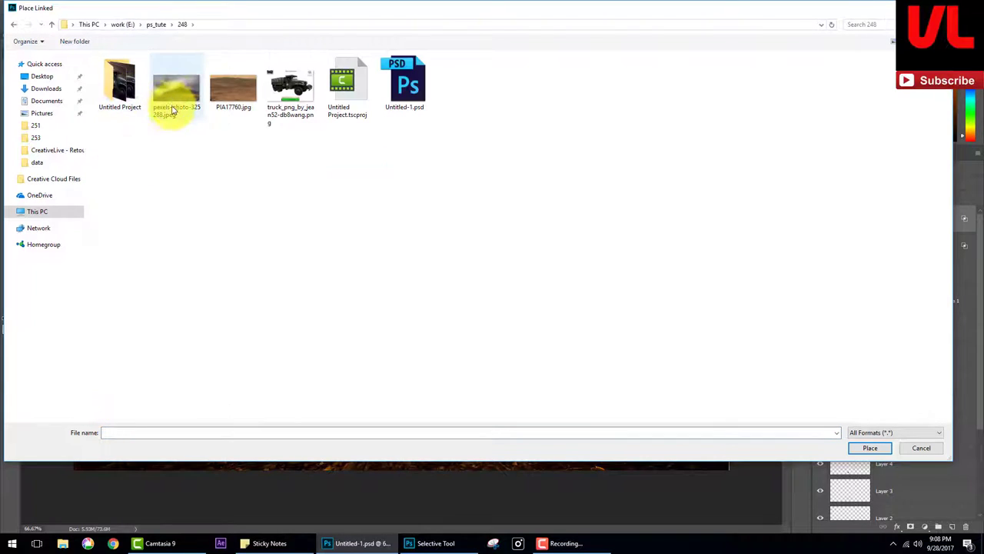
pyautogui.press('BackSpace')
pyautogui.click(119, 148)
pyautogui.doubleClick(120, 154)
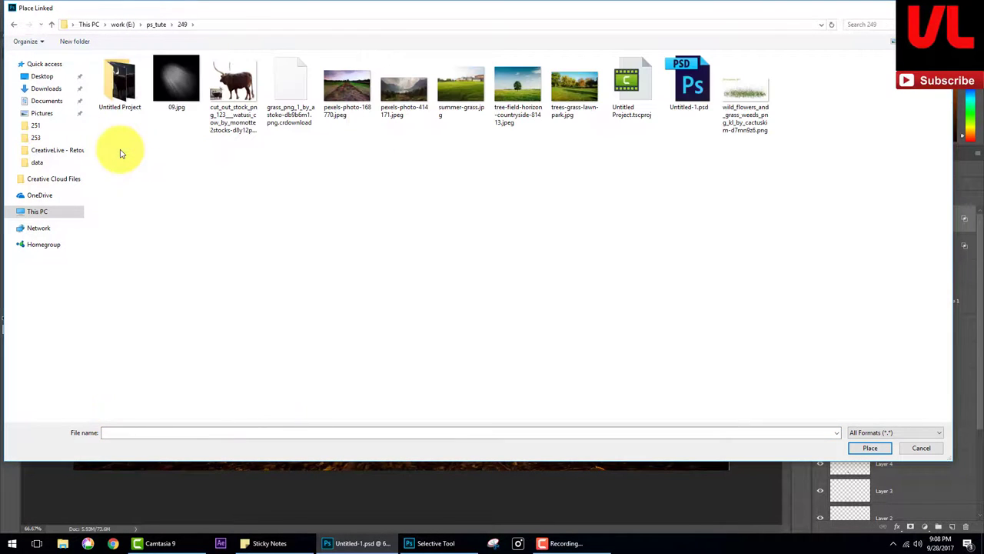
pyautogui.click(162, 81)
pyautogui.doubleClick(161, 80)
# Step: Flip the rays horizontally, set Screen blend mode, and enlarge them over the upper right
pyautogui.rightClick(473, 239)
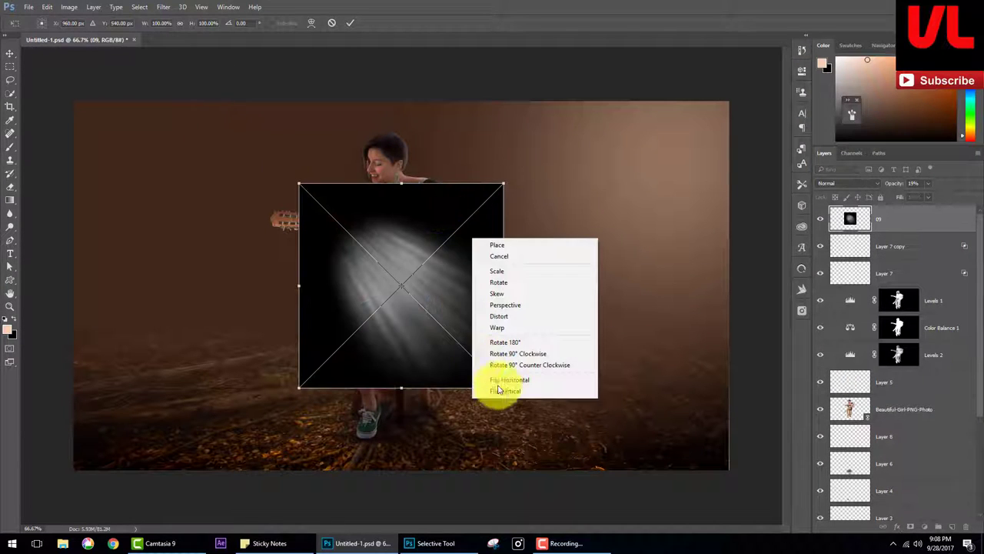
pyautogui.click(532, 383)
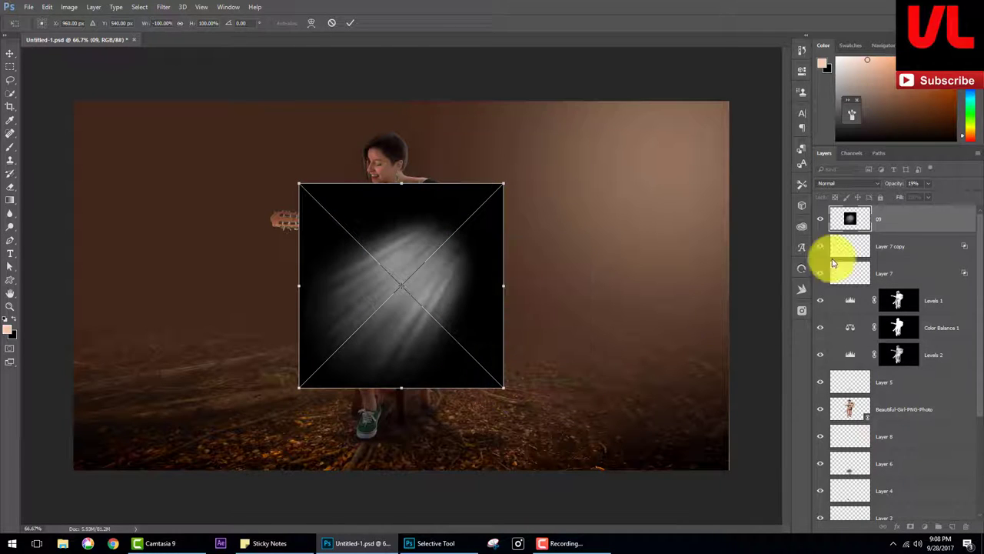
pyautogui.click(854, 184)
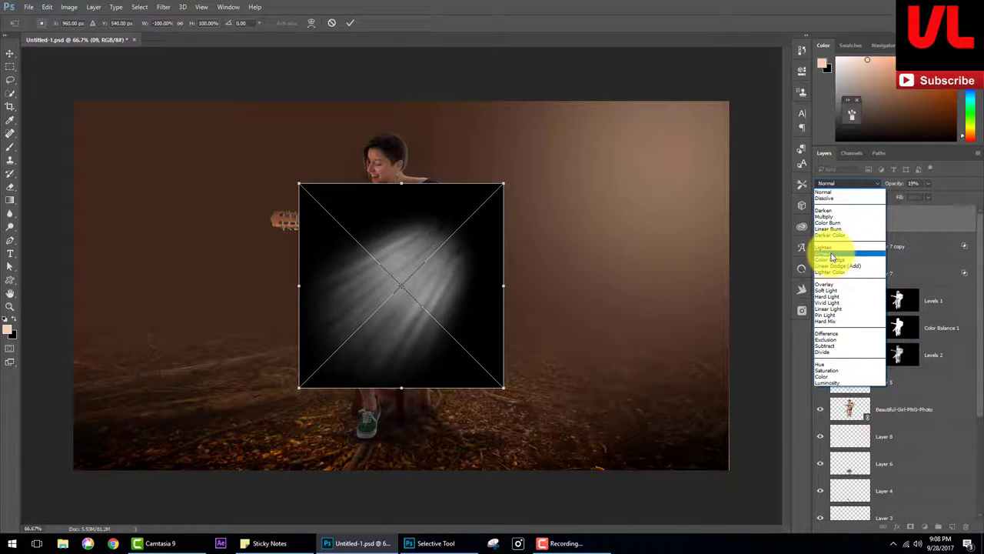
pyautogui.click(824, 253)
pyautogui.moveTo(505, 390)
pyautogui.mouseDown()
pyautogui.moveTo(537, 412)
pyautogui.moveTo(771, 327)
pyautogui.moveTo(793, 308)
pyautogui.mouseUp()
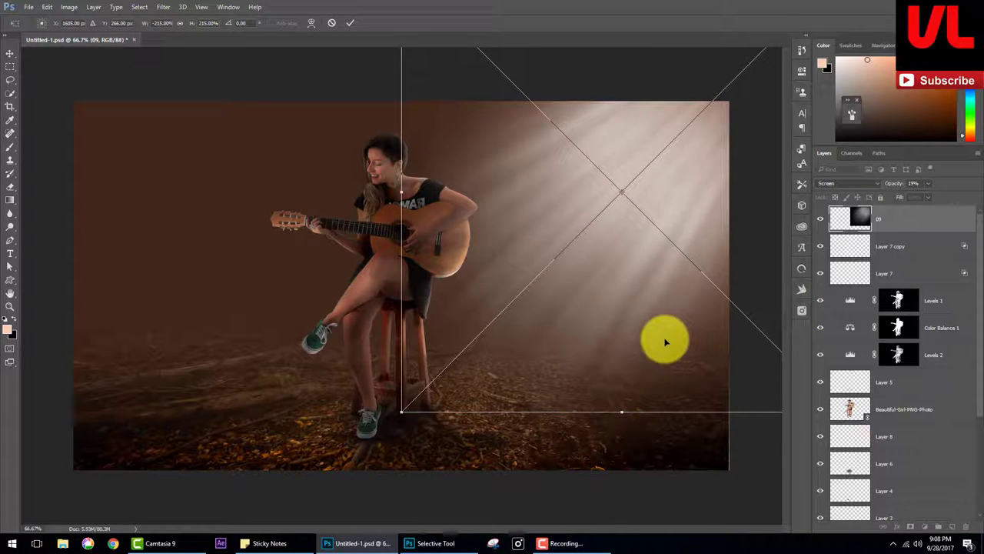
pyautogui.press('Return')
# Step: Colorize the rays (hue 23, saturation 29, lightness -19), then stamp visible layers into Layer 9
pyautogui.hotkey('ctrl', 'u')
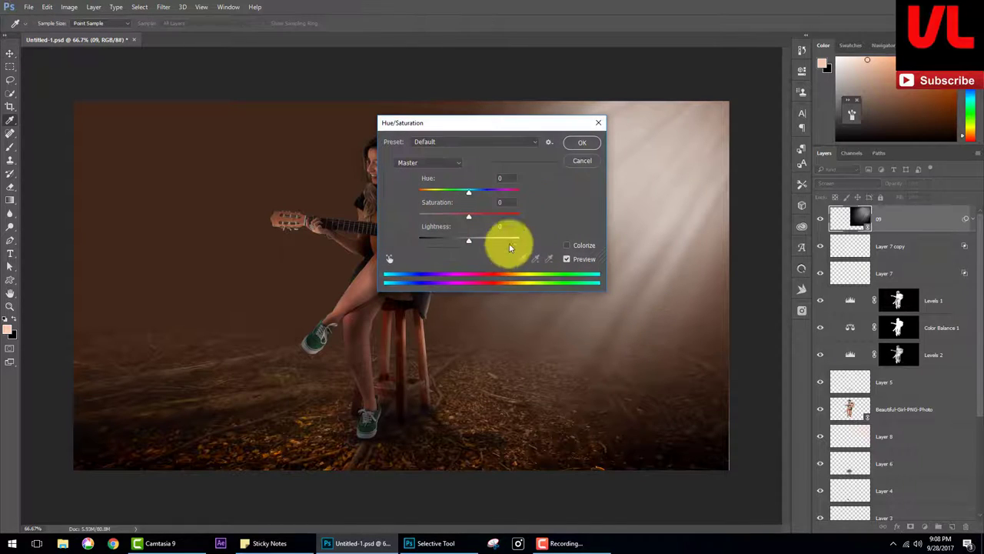
pyautogui.moveTo(537, 127)
pyautogui.mouseDown()
pyautogui.moveTo(849, 194)
pyautogui.moveTo(897, 181)
pyautogui.mouseUp()
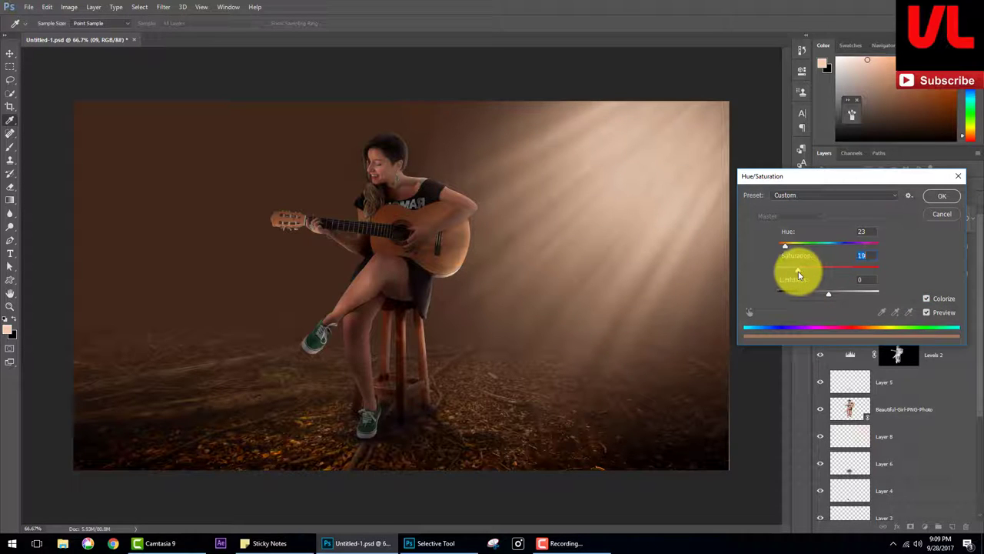
pyautogui.moveTo(808, 279); pyautogui.dragTo(805, 297)
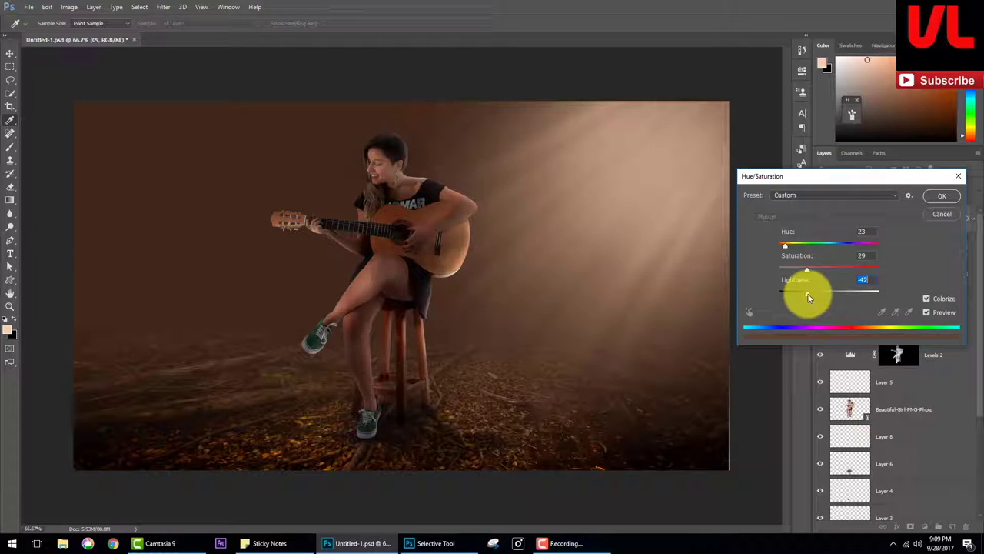
pyautogui.moveTo(809, 293); pyautogui.dragTo(819, 295)
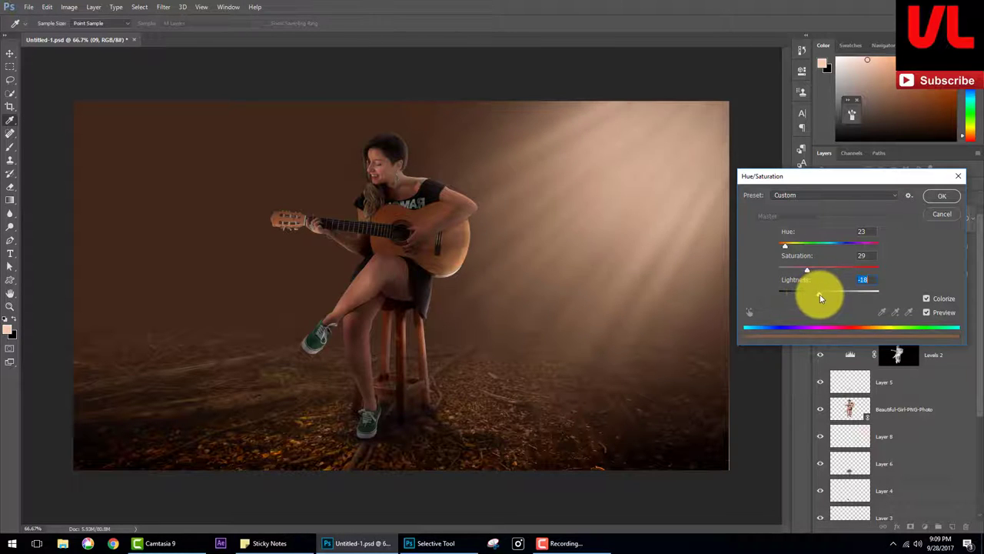
pyautogui.click(934, 199)
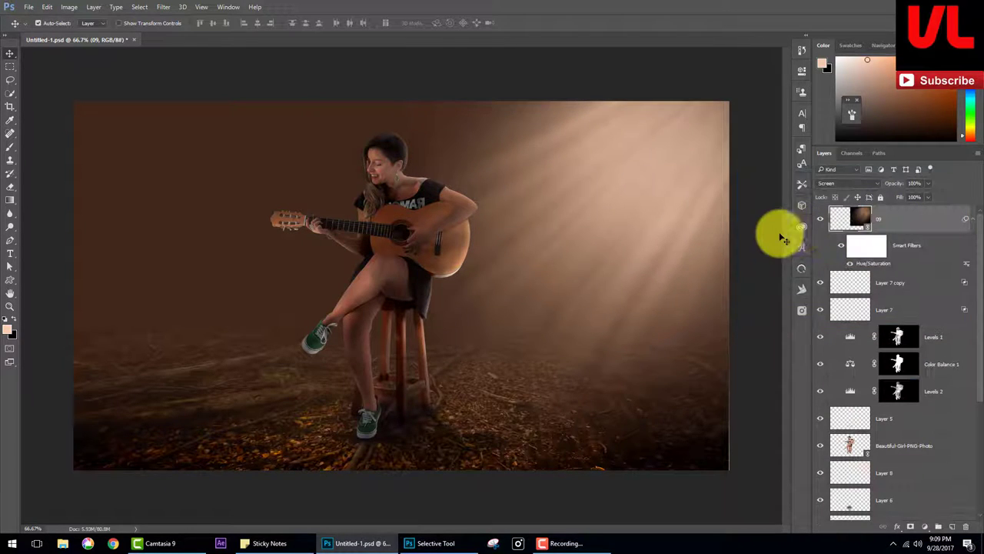
pyautogui.hotkey('ctrl', '-')
pyautogui.hotkey('ctrl', '+')
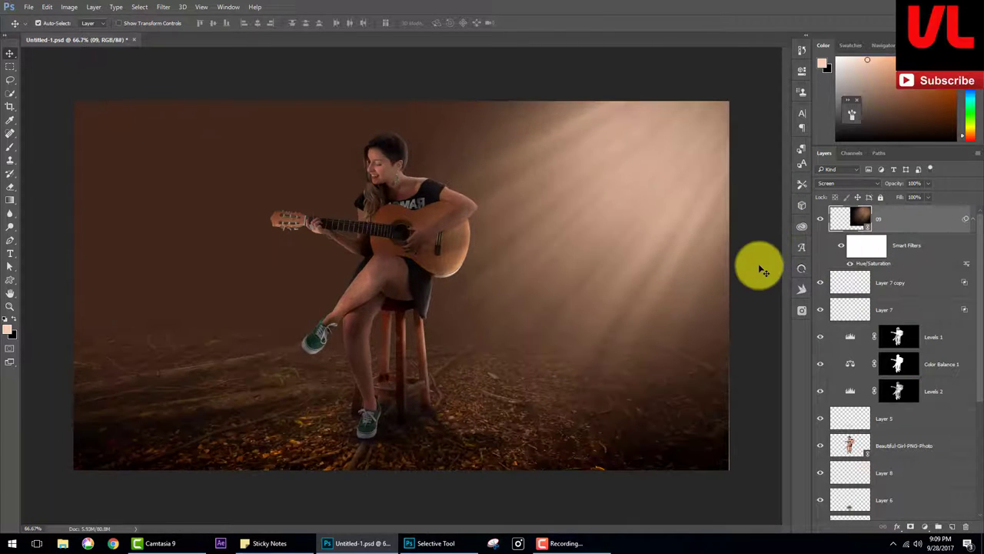
pyautogui.hotkey('ctrl', 'shift', 'alt', 'e')
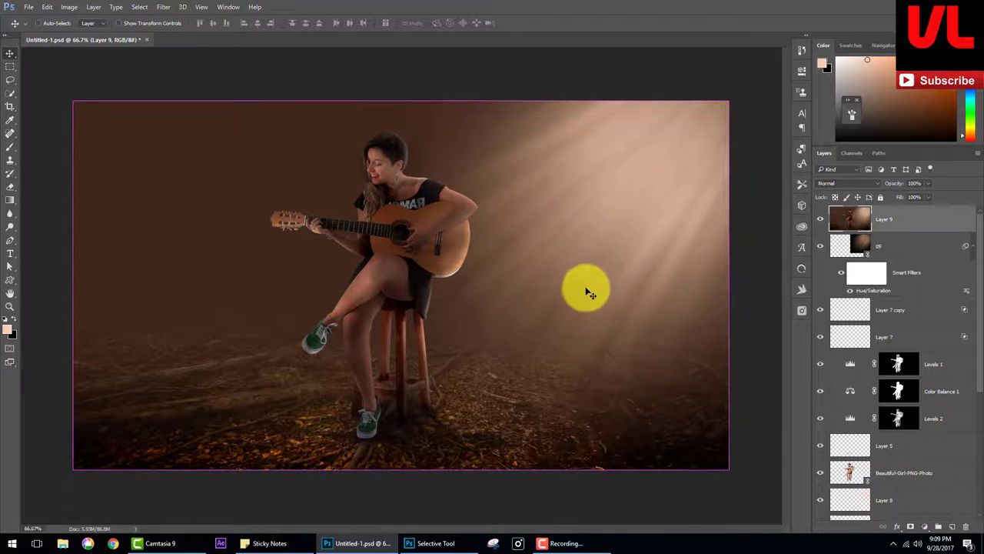
# Step: Add a Color Balance layer, nudging midtones toward cyan/red/green and shadows to blue +5
pyautogui.hotkey('ctrl', 'l')
pyautogui.click(772, 234)
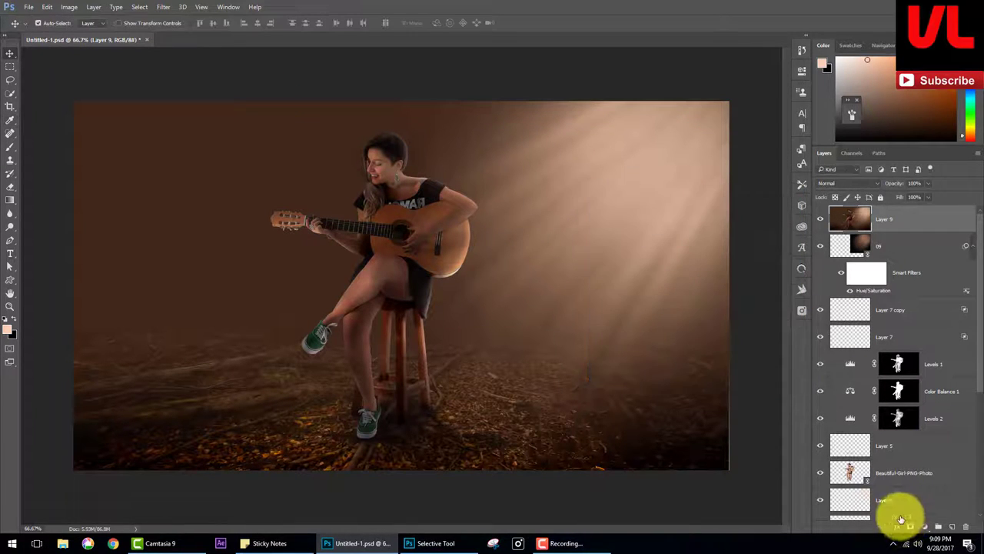
pyautogui.click(924, 528)
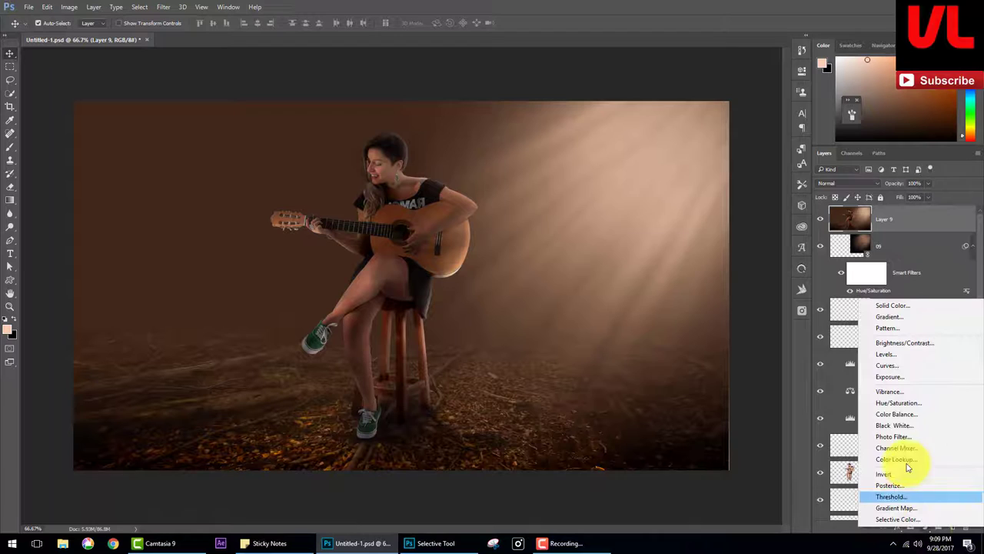
pyautogui.click(908, 408)
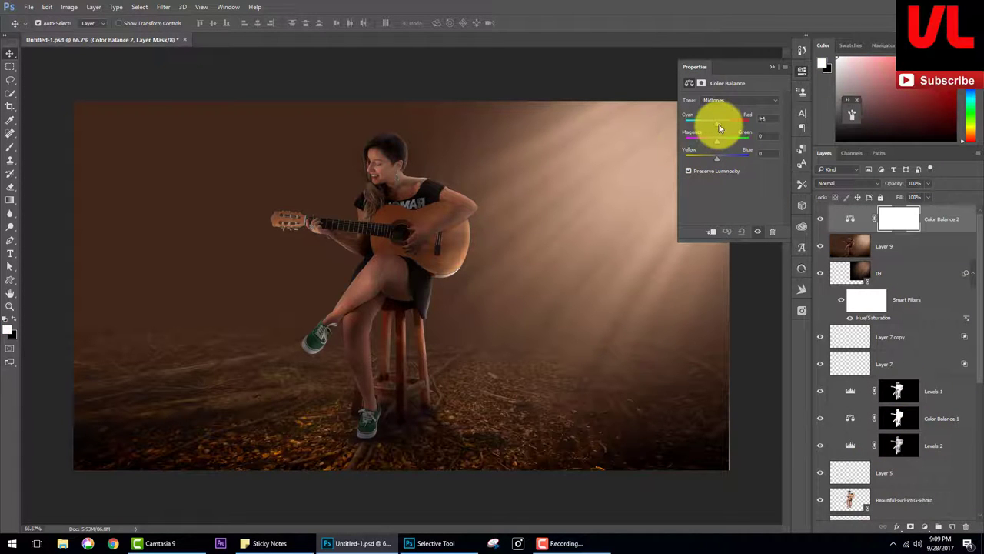
pyautogui.moveTo(721, 128); pyautogui.dragTo(715, 130)
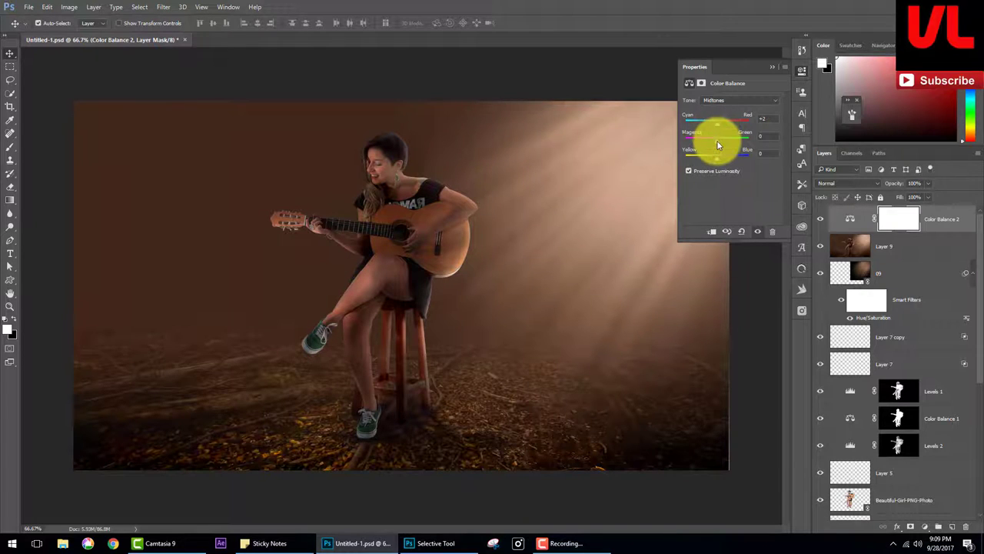
pyautogui.moveTo(716, 135); pyautogui.dragTo(715, 164)
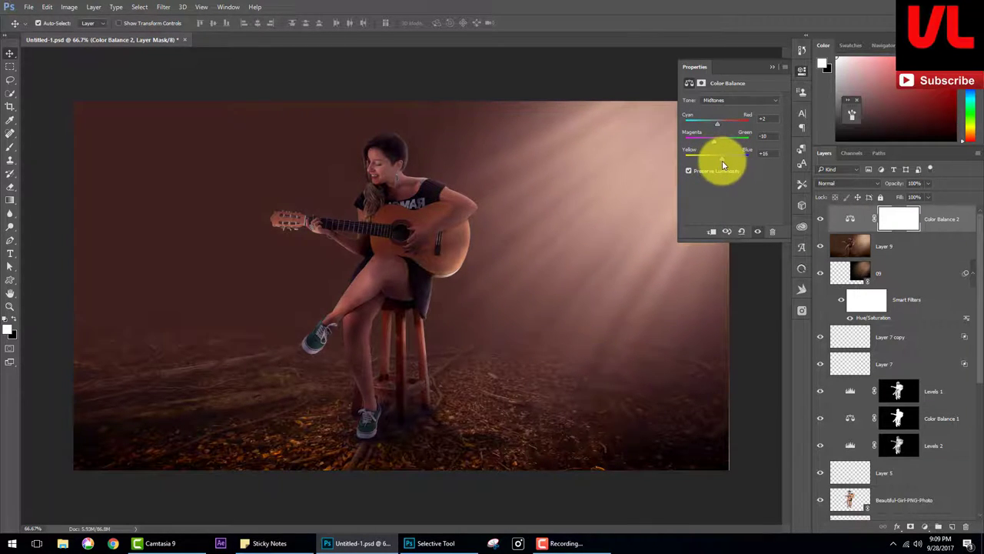
pyautogui.click(720, 102)
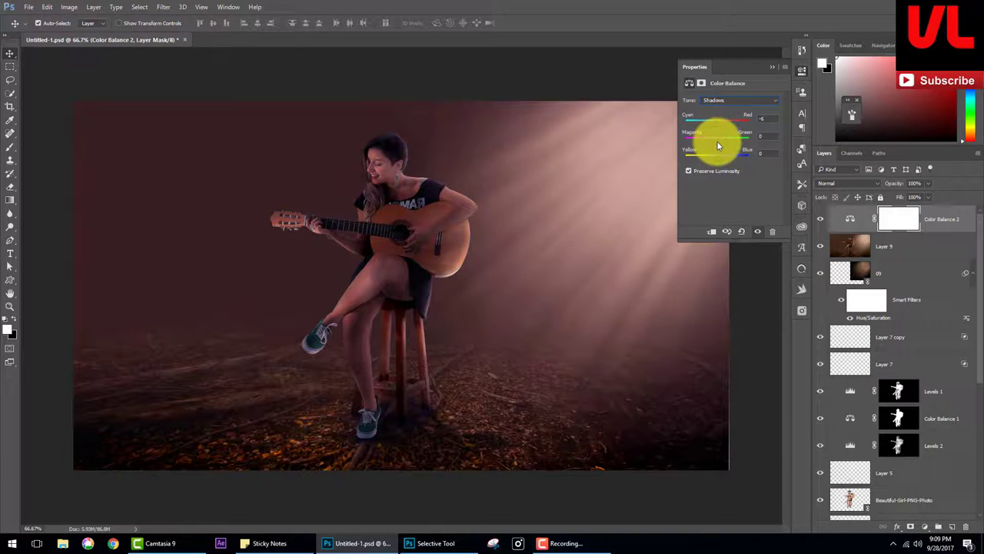
pyautogui.moveTo(720, 159); pyautogui.dragTo(719, 160)
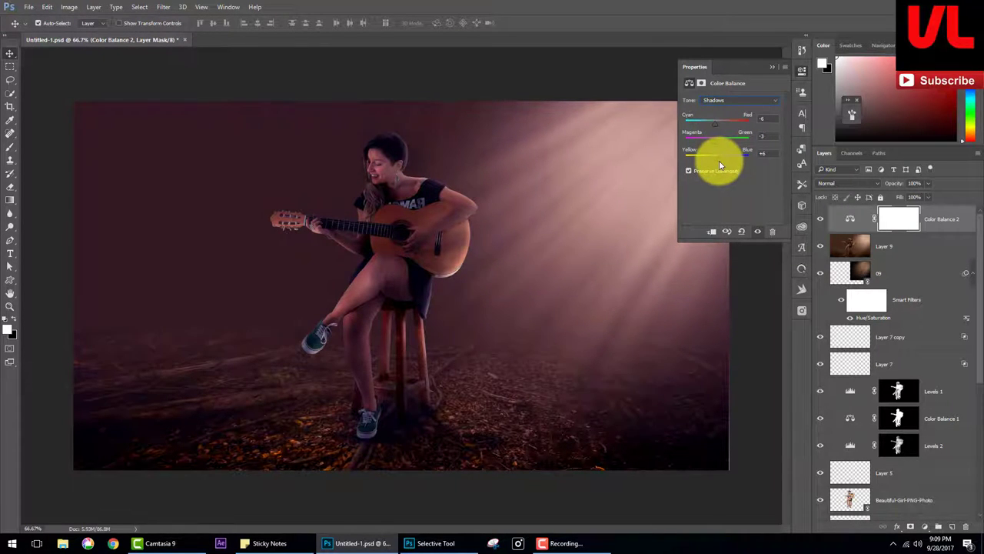
pyautogui.click(724, 101)
# Step: Set highlights to +11 red, +2 green, +10 blue, collapse Properties, and compare on/off
pyautogui.click(724, 122)
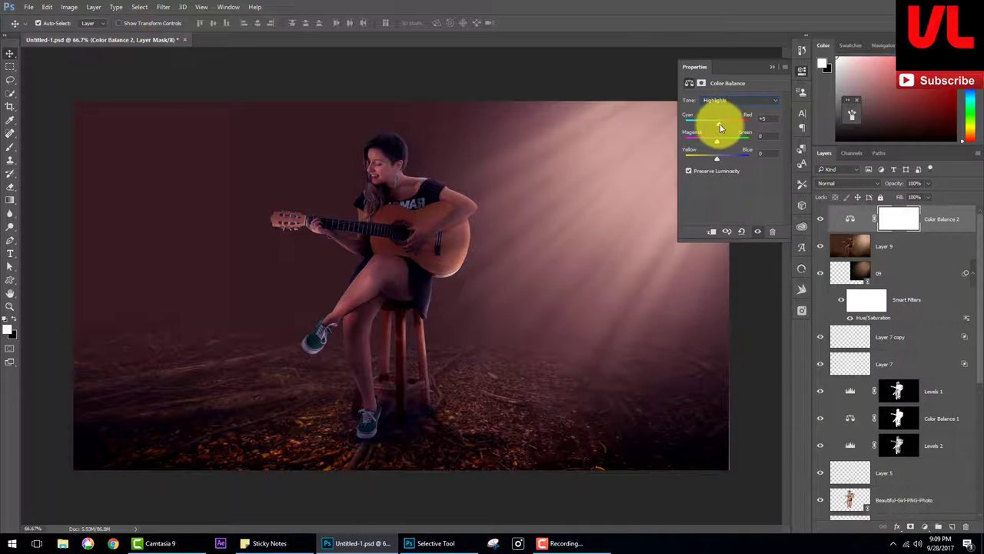
pyautogui.moveTo(719, 127); pyautogui.dragTo(722, 125)
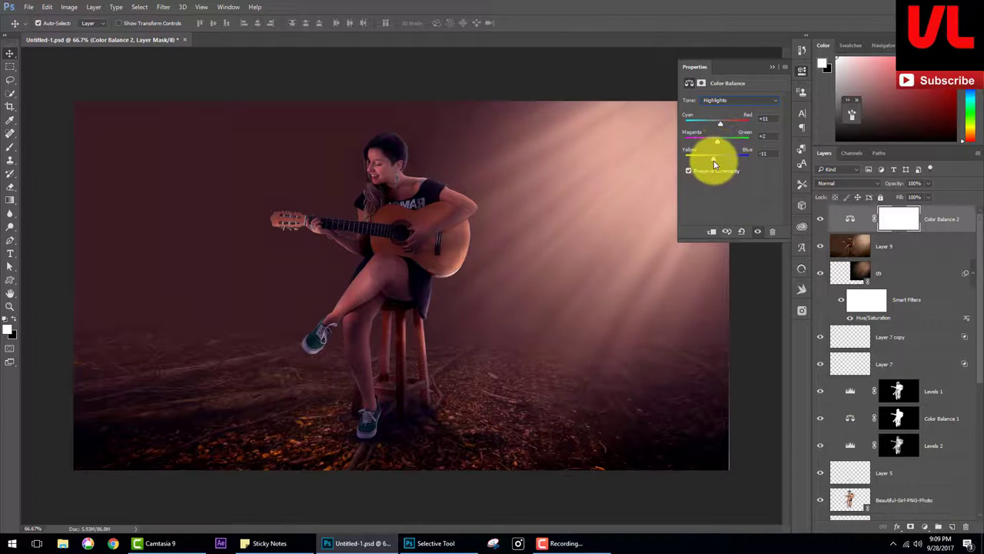
pyautogui.moveTo(713, 164); pyautogui.dragTo(719, 167)
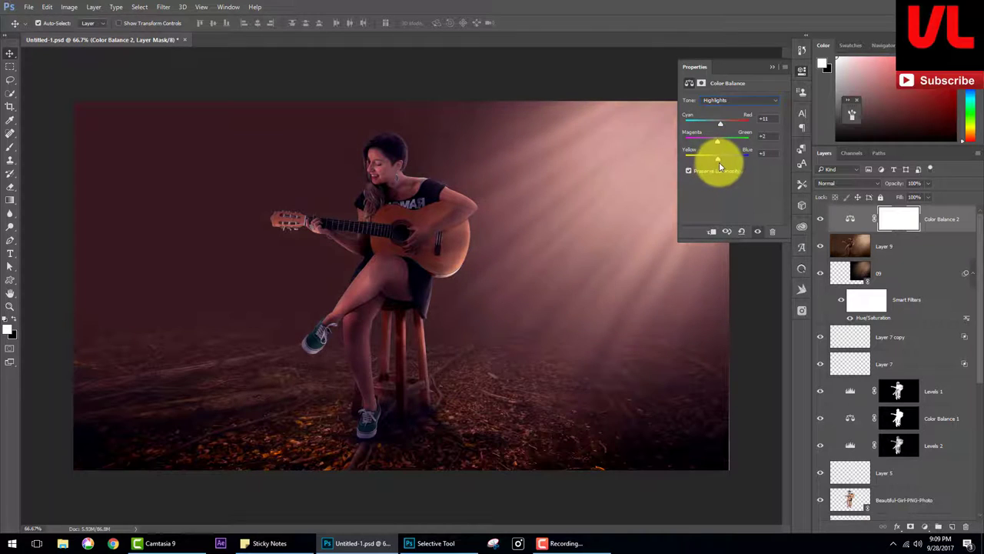
pyautogui.click(770, 68)
pyautogui.click(821, 219)
pyautogui.click(821, 220)
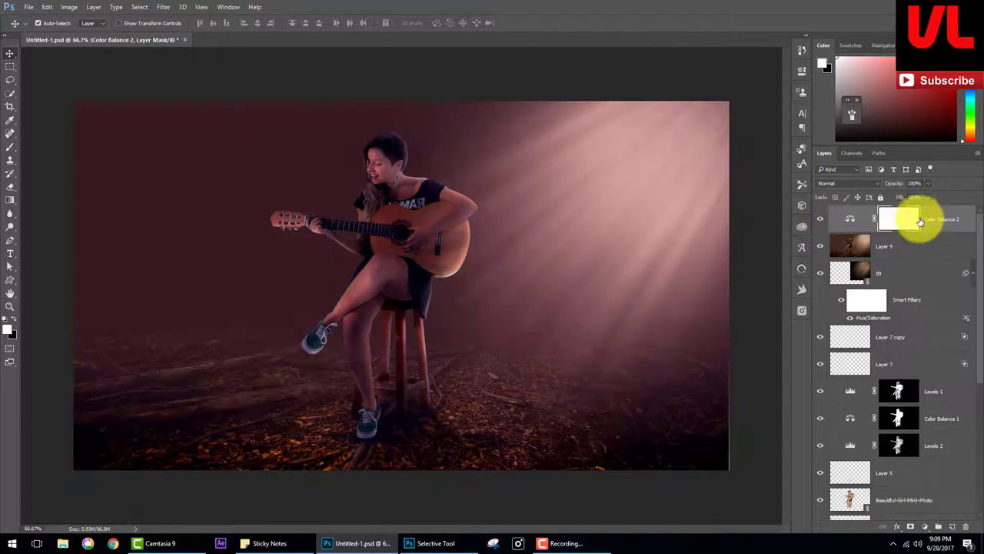
# Step: Paint black with a small soft brush on the mask over the girl's face and hair
pyautogui.click(15, 326)
pyautogui.click(10, 147)
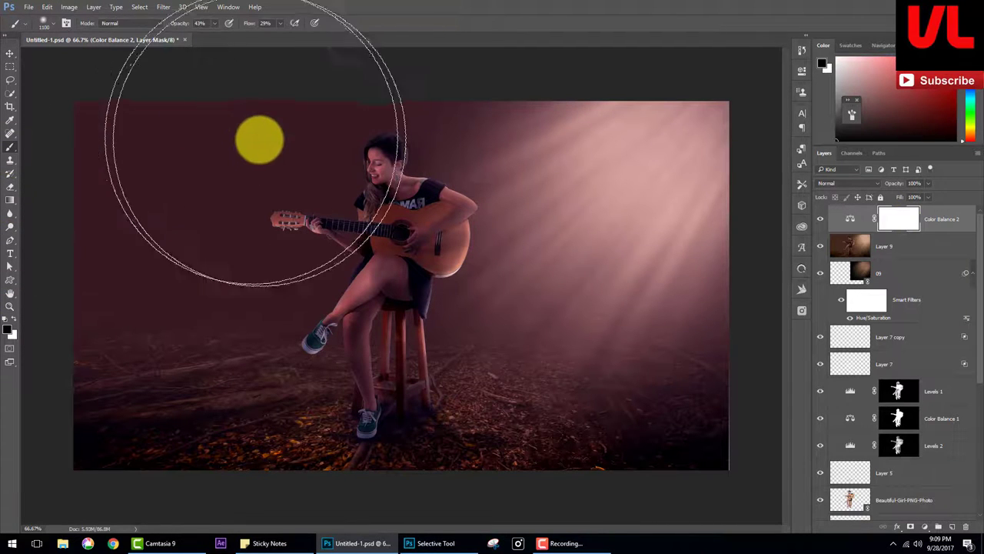
pyautogui.press('[')
pyautogui.press('[')
pyautogui.press('[')
pyautogui.press('[')
pyautogui.press('[')
pyautogui.press('[')
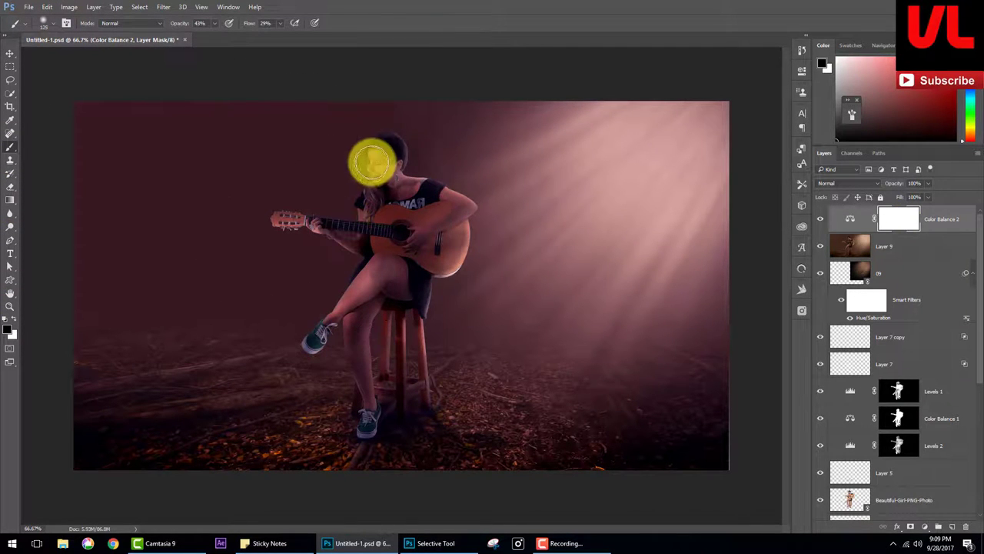
pyautogui.moveTo(374, 157)
pyautogui.mouseDown()
pyautogui.moveTo(345, 356)
pyautogui.moveTo(359, 367)
pyautogui.moveTo(363, 400)
pyautogui.moveTo(358, 286)
pyautogui.moveTo(369, 257)
pyautogui.moveTo(395, 249)
pyautogui.moveTo(354, 303)
pyautogui.moveTo(318, 222)
pyautogui.mouseUp()
pyautogui.press('[')
pyautogui.press('[')
pyautogui.press('[')
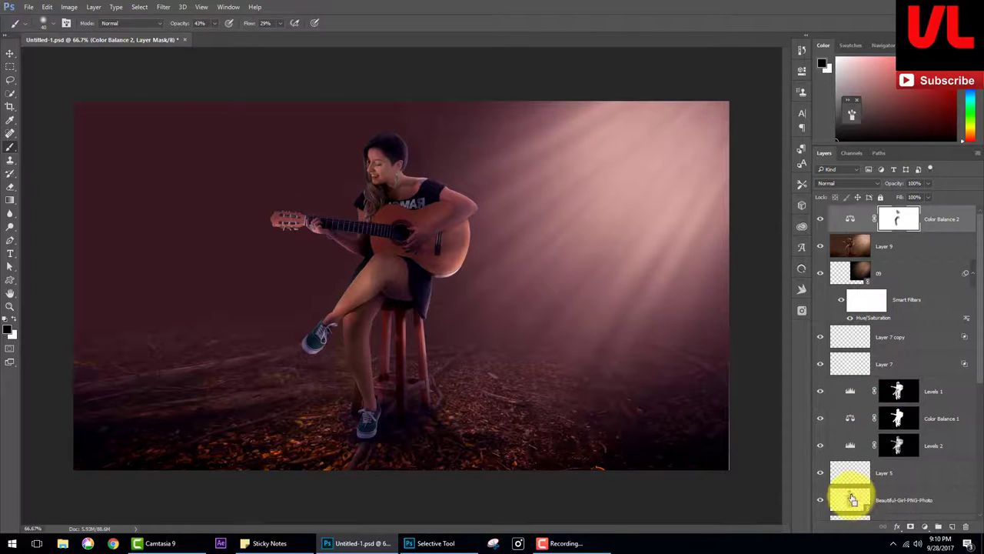
# Step: Load the girl's outline, paint her legs out of the tint, deselect, and compare
pyautogui.keyDown('ctrl'); pyautogui.click(849, 498); pyautogui.keyUp('ctrl')
pyautogui.moveTo(326, 297)
pyautogui.mouseDown()
pyautogui.moveTo(334, 237)
pyautogui.moveTo(361, 250)
pyautogui.moveTo(377, 228)
pyautogui.moveTo(458, 205)
pyautogui.moveTo(429, 223)
pyautogui.moveTo(446, 220)
pyautogui.moveTo(463, 203)
pyautogui.moveTo(475, 213)
pyautogui.moveTo(437, 222)
pyautogui.moveTo(466, 208)
pyautogui.moveTo(402, 248)
pyautogui.moveTo(374, 251)
pyautogui.moveTo(325, 316)
pyautogui.moveTo(331, 323)
pyautogui.mouseUp()
pyautogui.hotkey('ctrl', 'd')
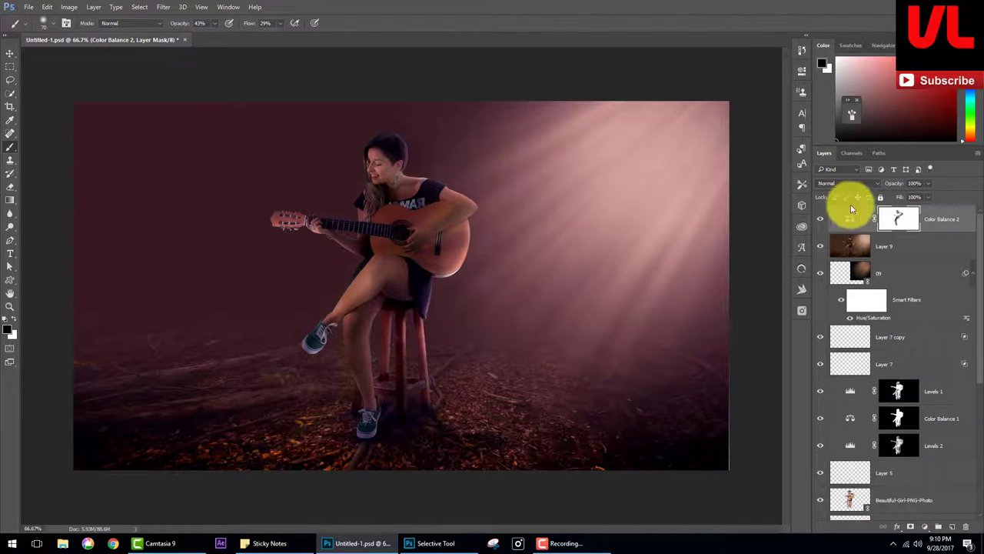
pyautogui.click(814, 222)
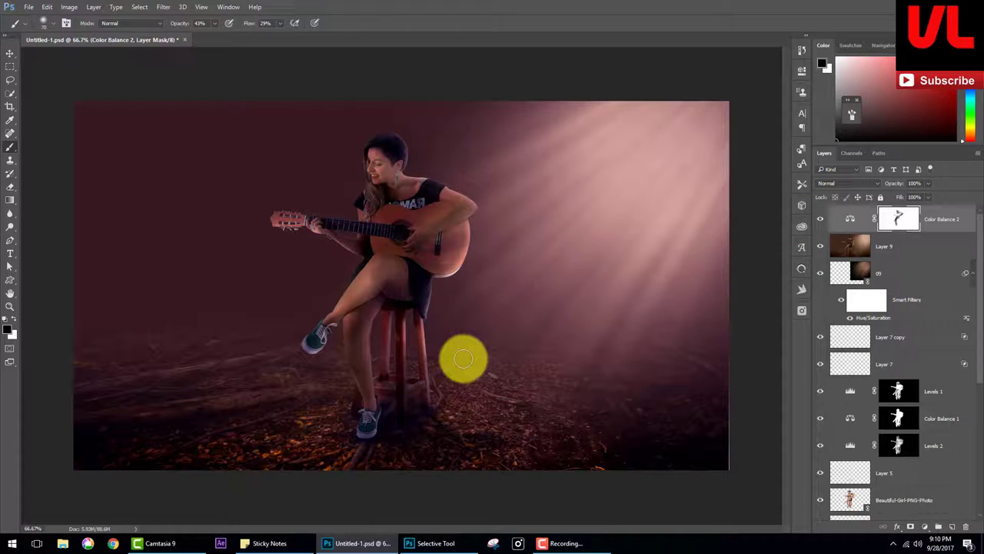
# Step: Stamp visible into Layer 10 and darken it with Levels: midtones 0.69, output white 194
pyautogui.hotkey('ctrl', 'shift', 'alt', 'e')
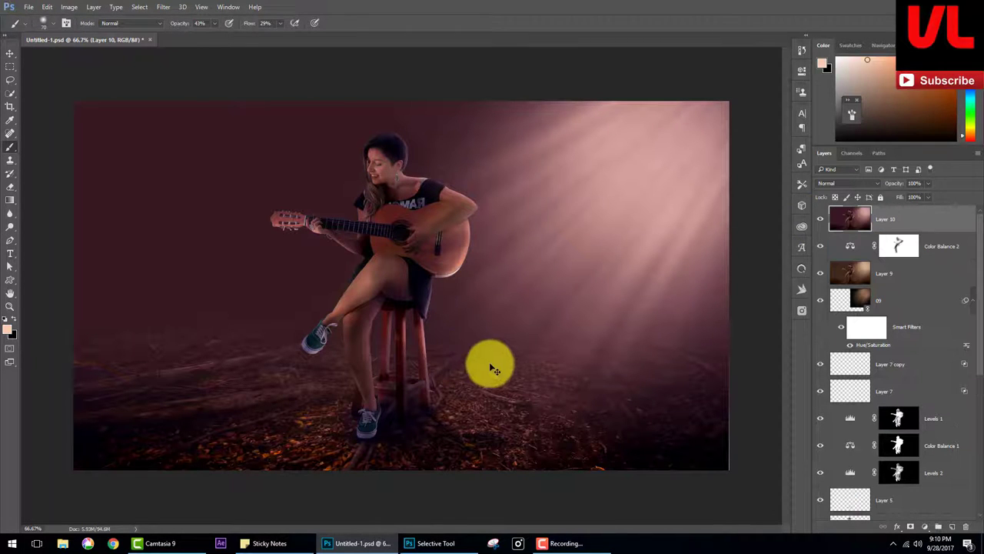
pyautogui.hotkey('ctrl', 'l')
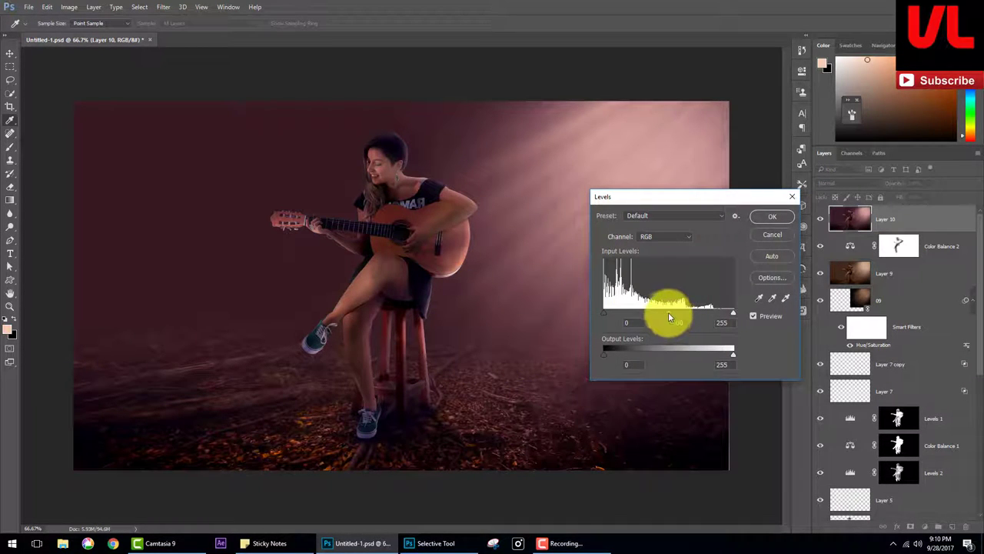
pyautogui.moveTo(669, 312); pyautogui.dragTo(684, 315)
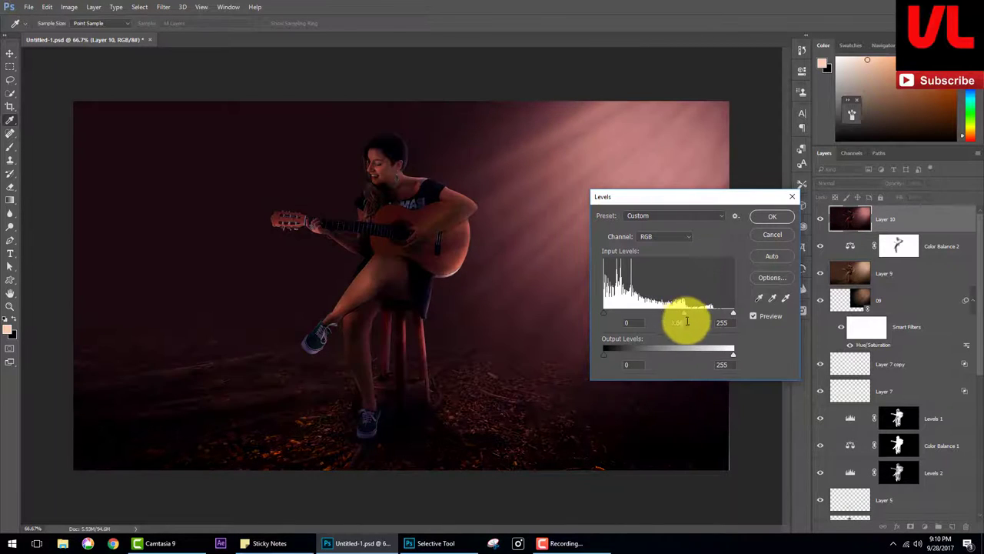
pyautogui.moveTo(721, 354); pyautogui.dragTo(702, 354)
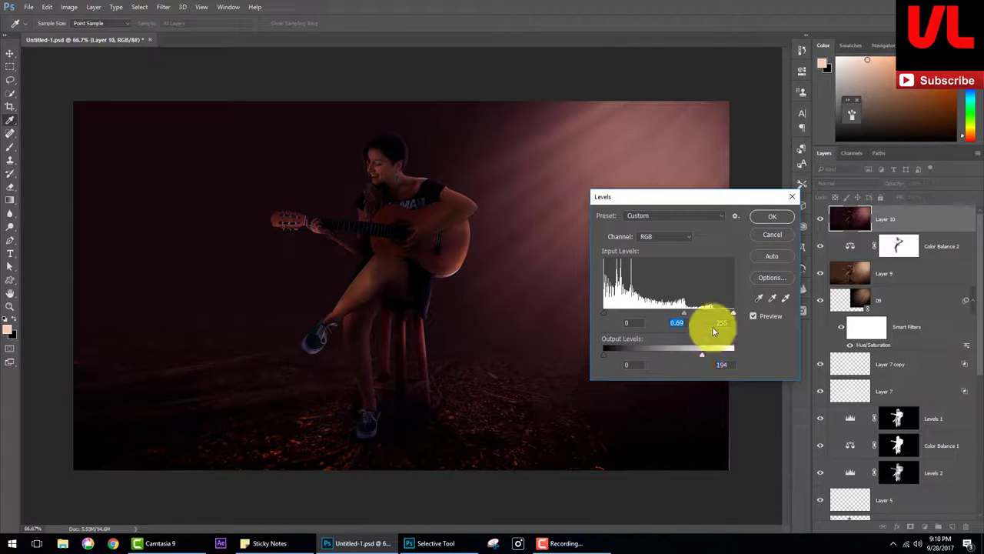
pyautogui.click(775, 219)
# Step: Apply a Gaussian Blur to the merged Layer 10
pyautogui.press('b')
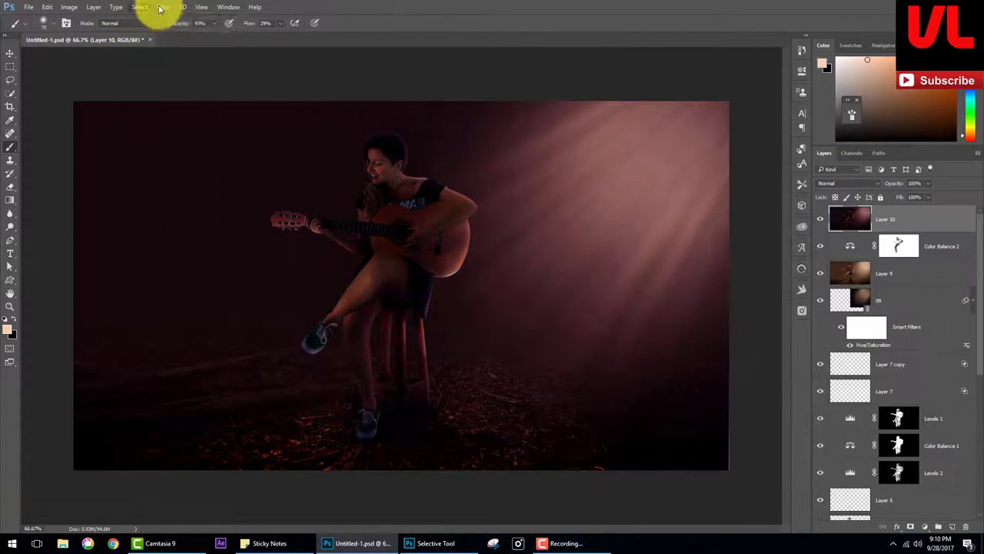
pyautogui.click(161, 8)
pyautogui.moveTo(168, 120)
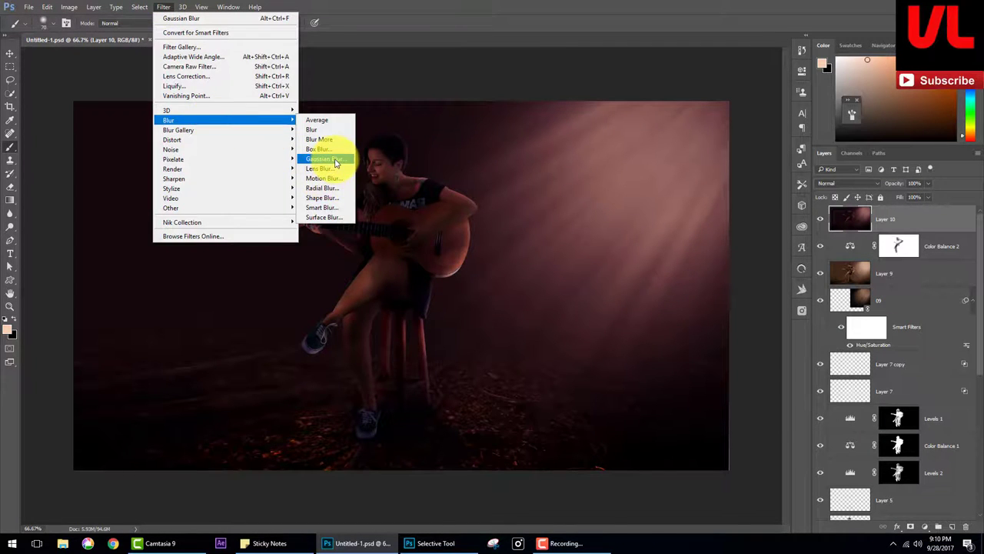
pyautogui.click(335, 162)
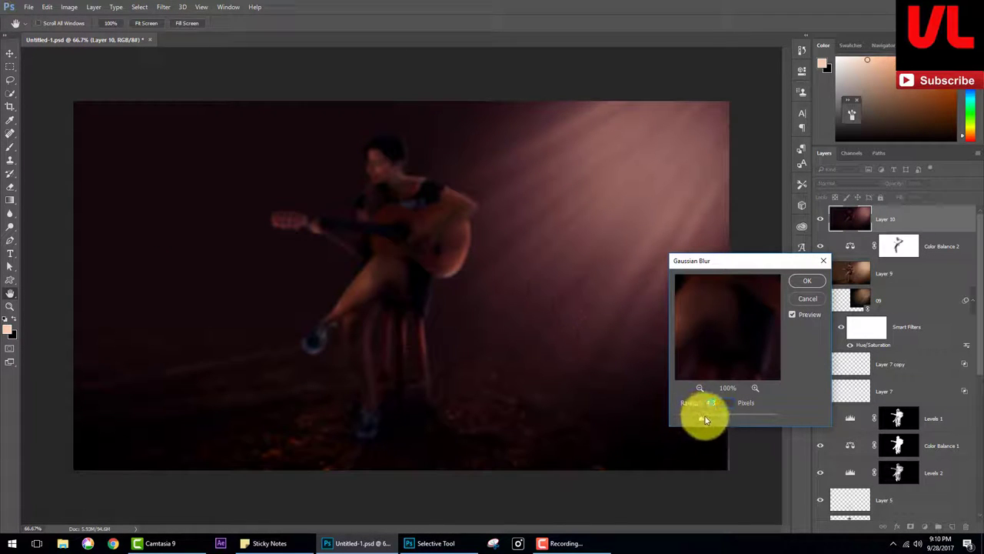
pyautogui.click(793, 280)
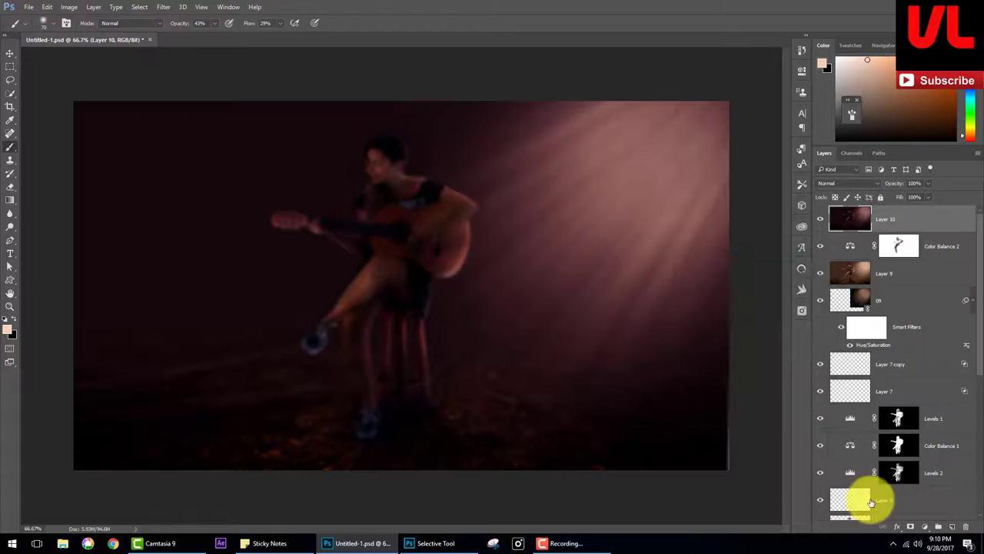
# Step: Add a mask to Layer 10 and paint the face sharp at 100% brush opacity and flow
pyautogui.click(909, 527)
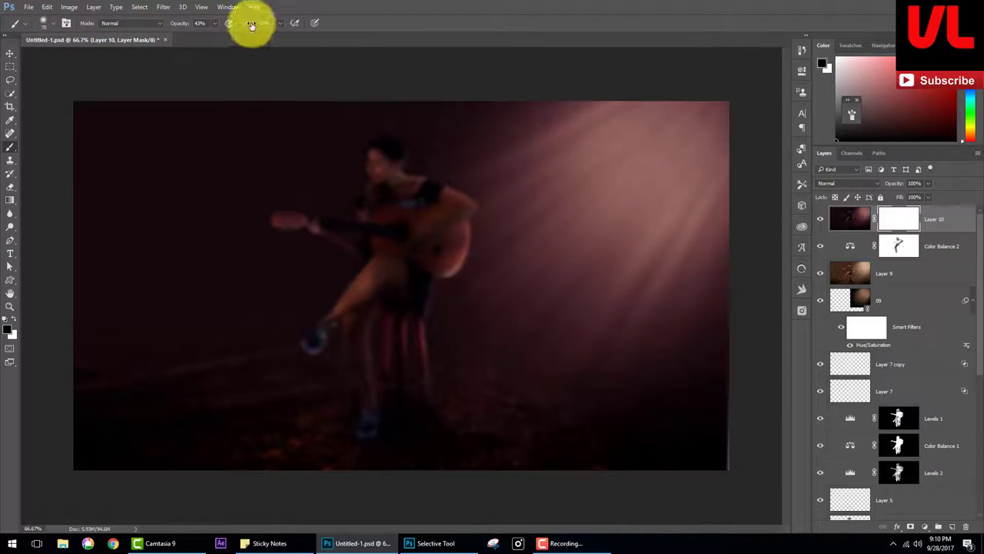
pyautogui.moveTo(250, 23); pyautogui.dragTo(296, 23)
pyautogui.moveTo(177, 23)
pyautogui.mouseDown()
pyautogui.moveTo(264, 22)
pyautogui.moveTo(340, 44)
pyautogui.mouseUp()
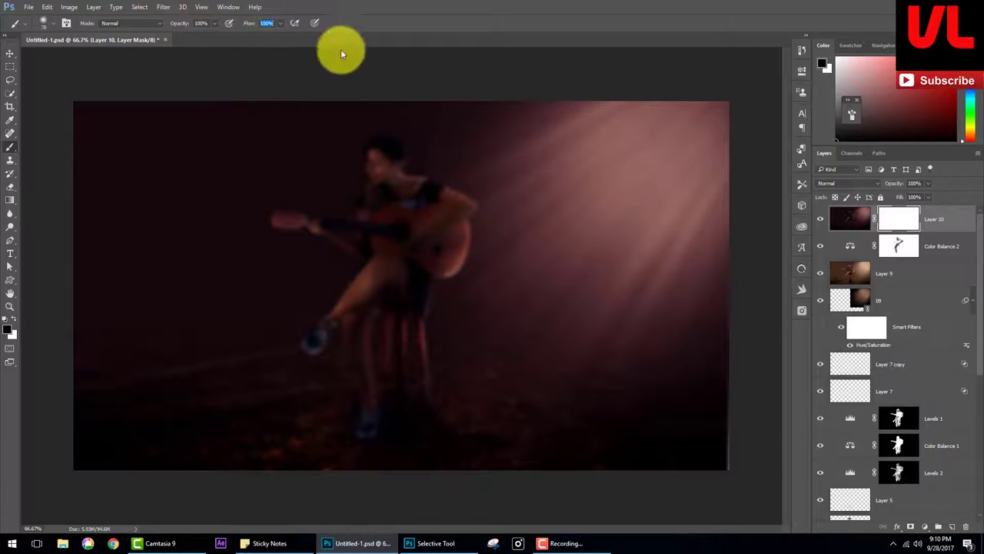
pyautogui.click(388, 177)
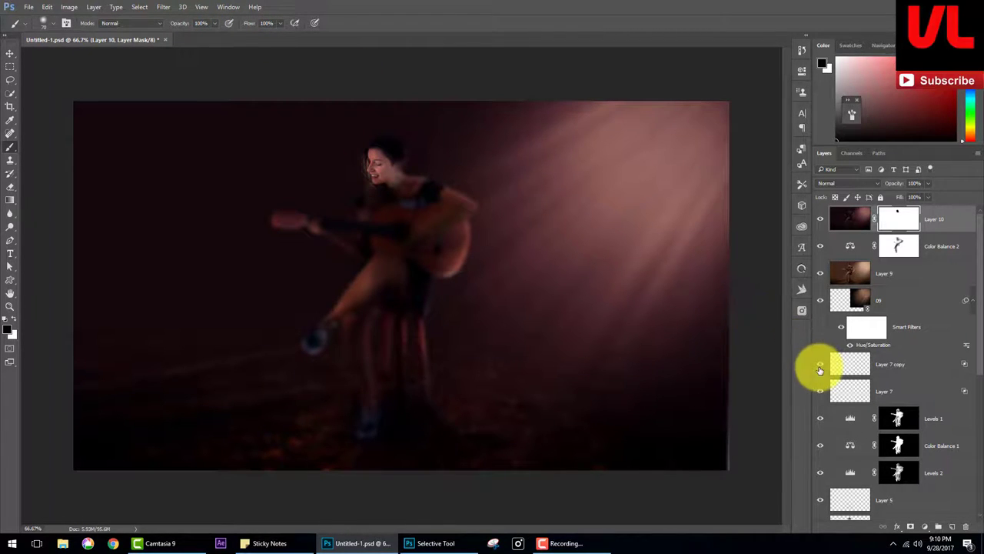
pyautogui.scroll(-3, 866, 431)
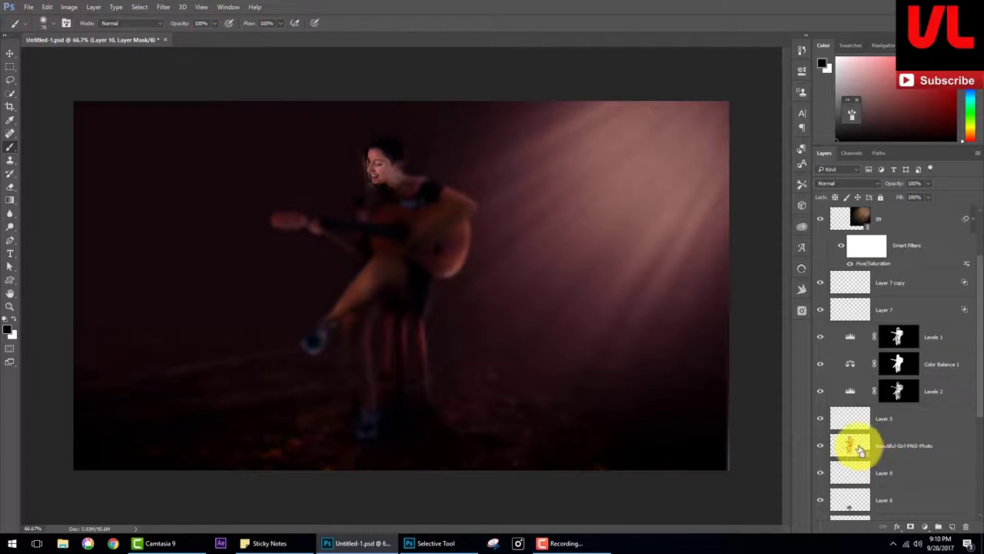
# Step: Load the guitarist's outline and paint the blur off her and the stool, then deselect
pyautogui.keyDown('ctrl'); pyautogui.click(860, 450); pyautogui.keyUp('ctrl')
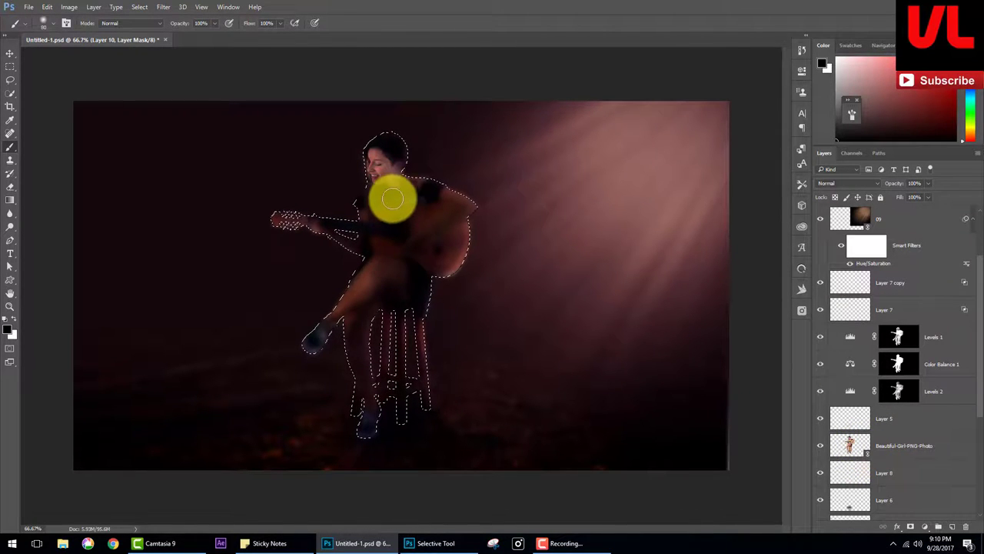
pyautogui.moveTo(393, 203)
pyautogui.mouseDown()
pyautogui.moveTo(331, 382)
pyautogui.moveTo(314, 296)
pyautogui.mouseUp()
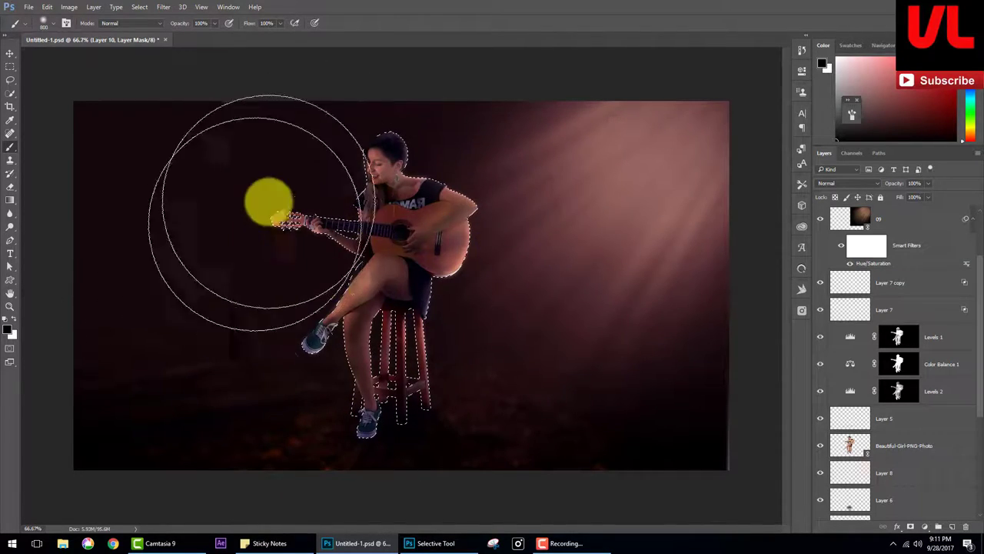
pyautogui.moveTo(314, 297); pyautogui.dragTo(282, 108)
pyautogui.hotkey('ctrl', 'd')
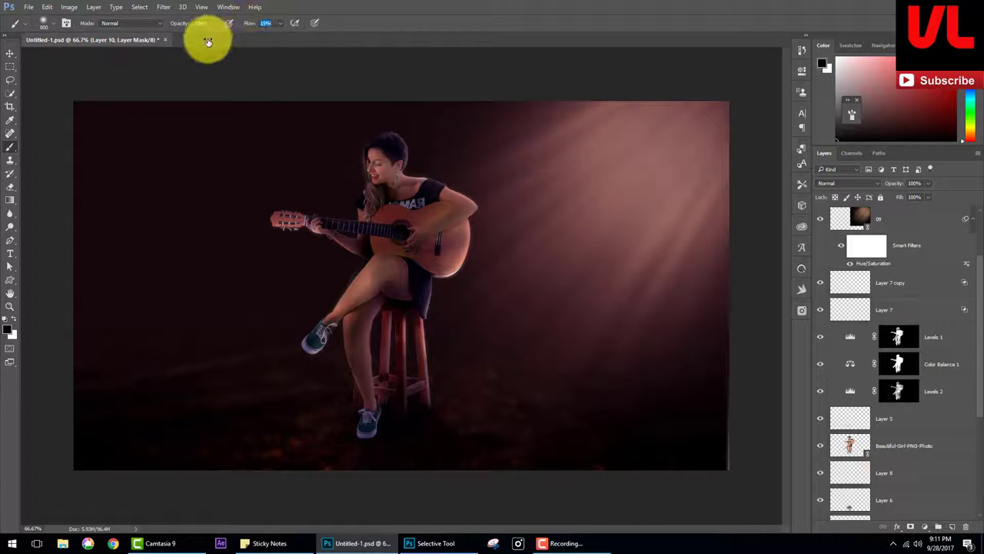
# Step: Partly sharpen the floor around the stool at 39% opacity with a 250–500 px brush
pyautogui.write('29')
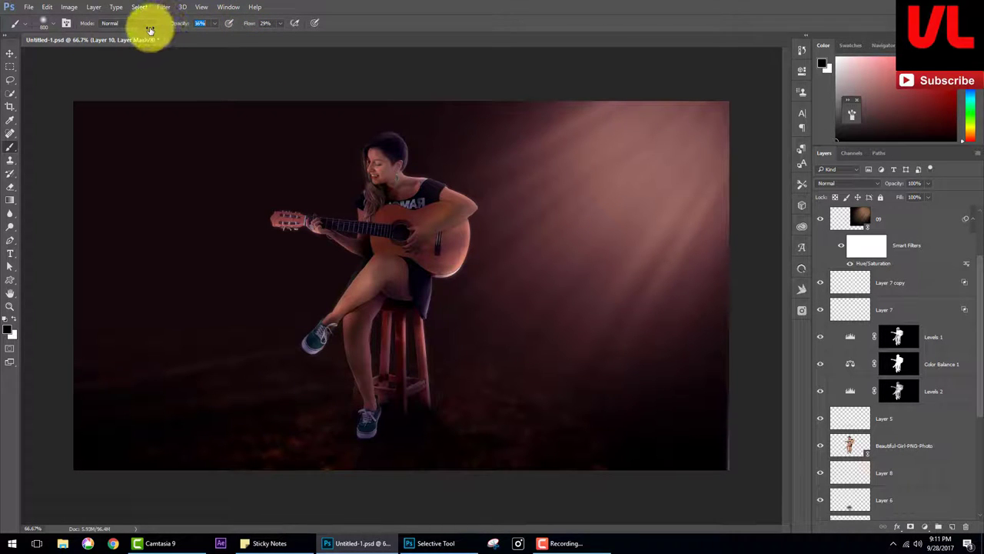
pyautogui.write('23')
pyautogui.moveTo(302, 263); pyautogui.dragTo(406, 389)
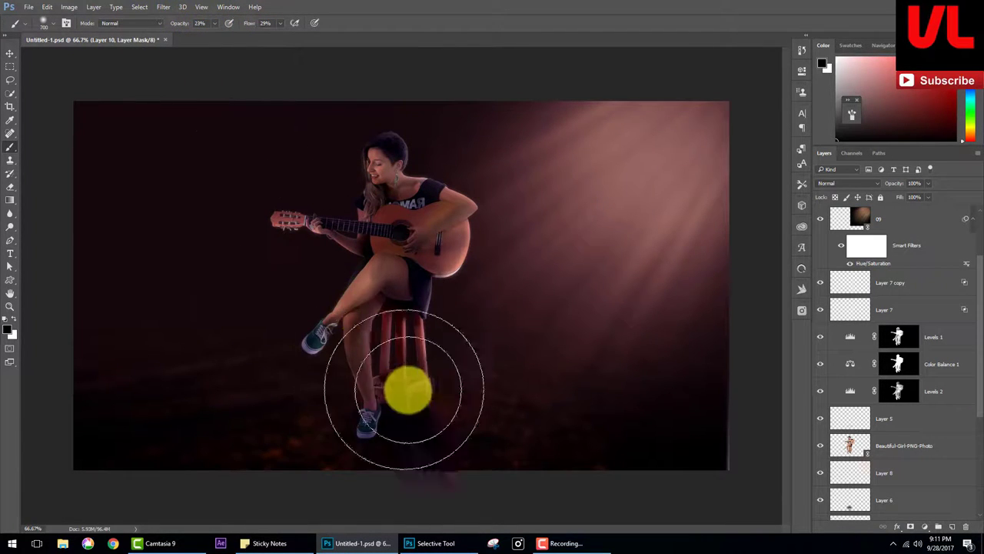
pyautogui.press(']')
pyautogui.press(']')
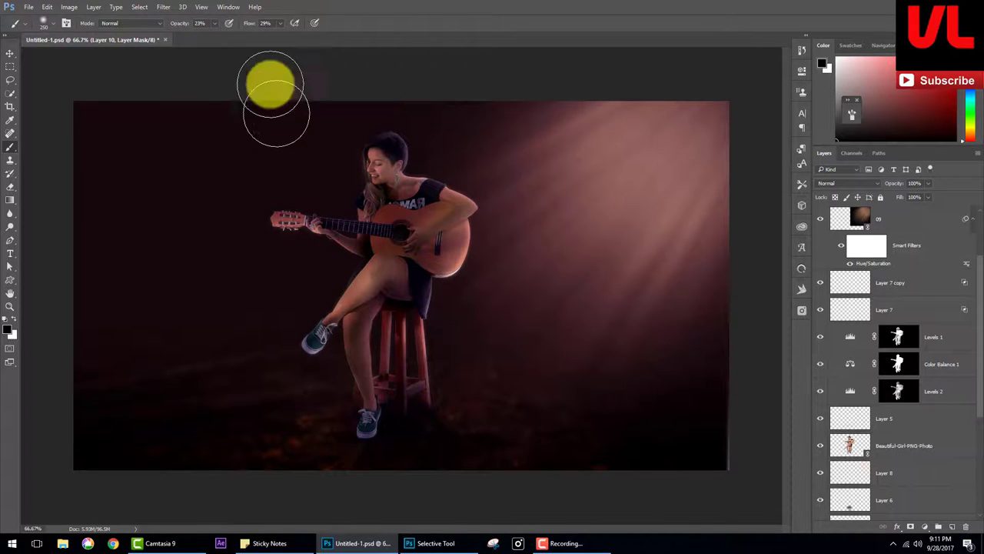
pyautogui.moveTo(179, 26); pyautogui.dragTo(225, 28)
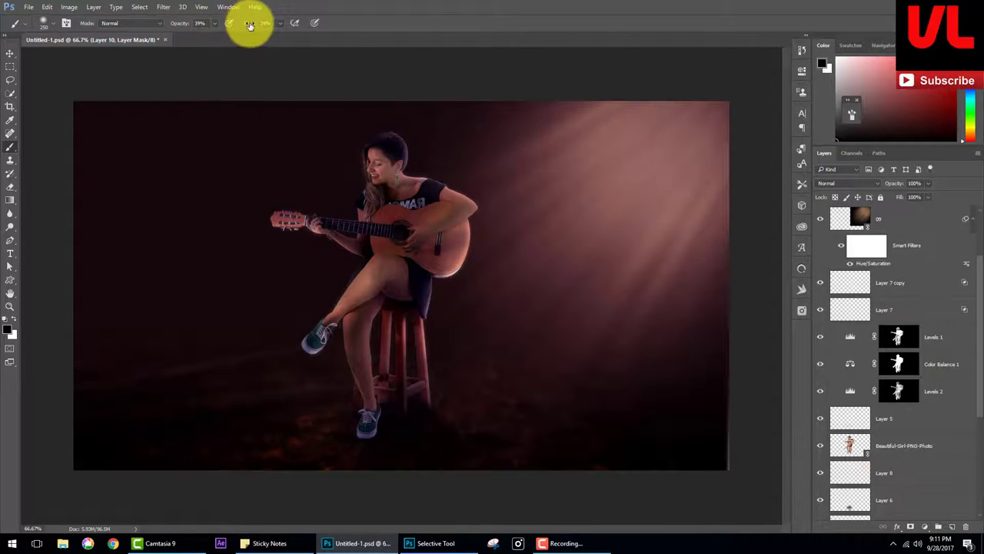
pyautogui.press(']')
pyautogui.press(']')
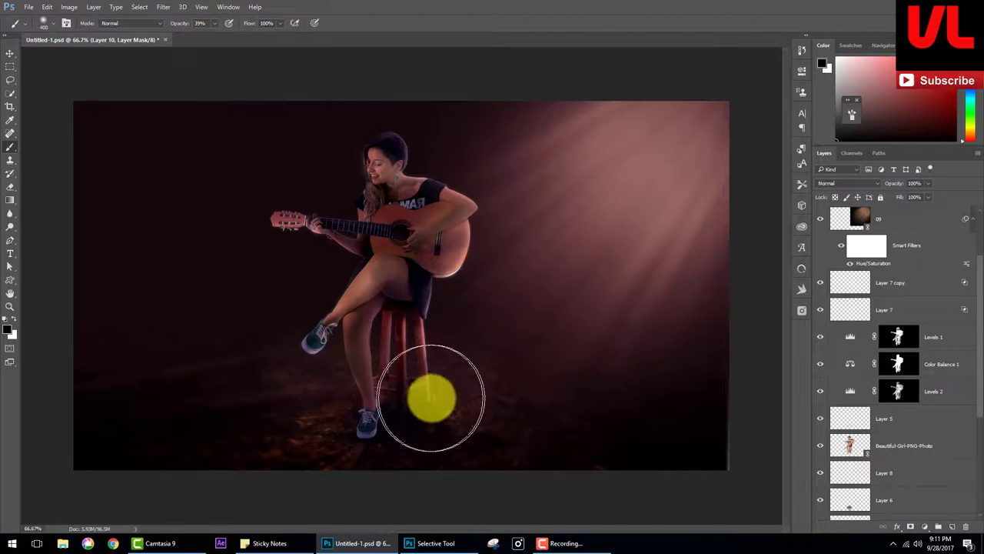
pyautogui.moveTo(431, 399)
pyautogui.mouseDown()
pyautogui.moveTo(308, 398)
pyautogui.moveTo(503, 413)
pyautogui.moveTo(279, 385)
pyautogui.moveTo(561, 393)
pyautogui.mouseUp()
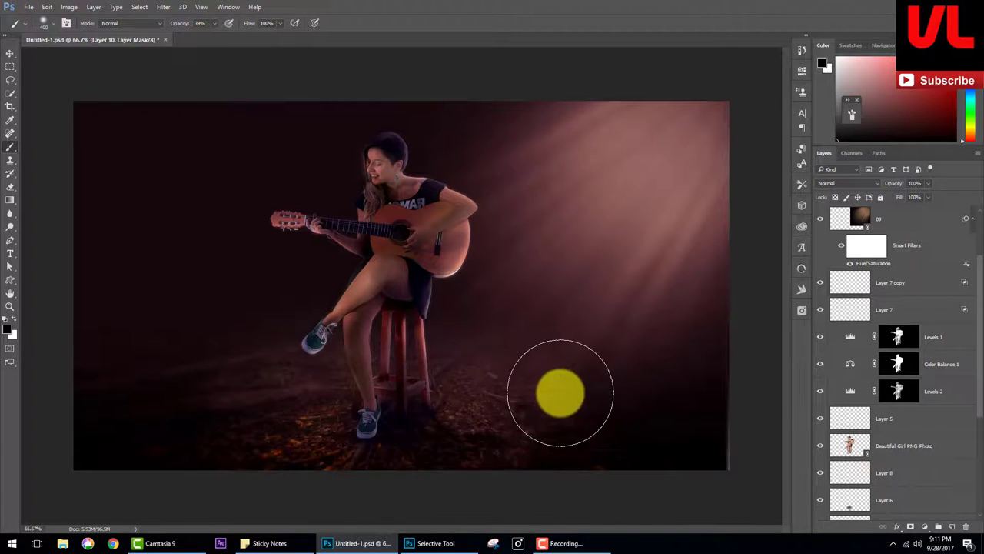
pyautogui.press('[')
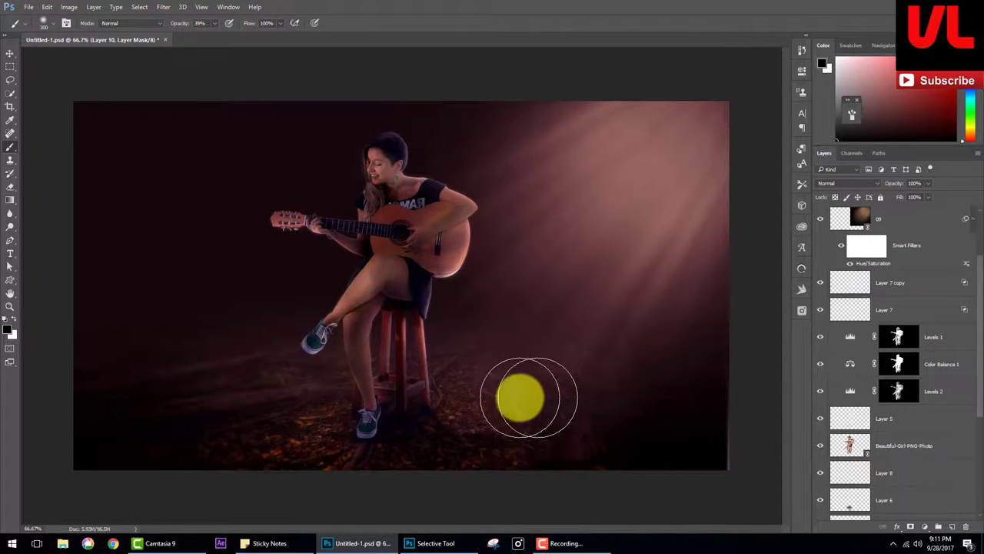
pyautogui.press(']')
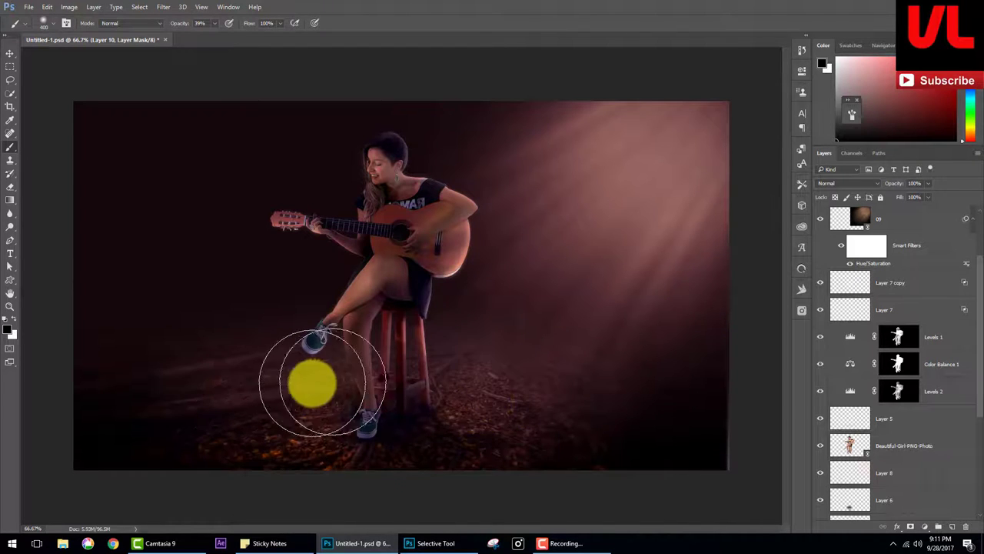
pyautogui.moveTo(312, 383)
pyautogui.mouseDown()
pyautogui.moveTo(492, 378)
pyautogui.moveTo(498, 387)
pyautogui.moveTo(257, 394)
pyautogui.moveTo(396, 373)
pyautogui.moveTo(518, 398)
pyautogui.moveTo(527, 374)
pyautogui.moveTo(472, 397)
pyautogui.moveTo(253, 378)
pyautogui.moveTo(254, 395)
pyautogui.moveTo(215, 387)
pyautogui.moveTo(352, 391)
pyautogui.moveTo(457, 362)
pyautogui.mouseUp()
pyautogui.press(']')
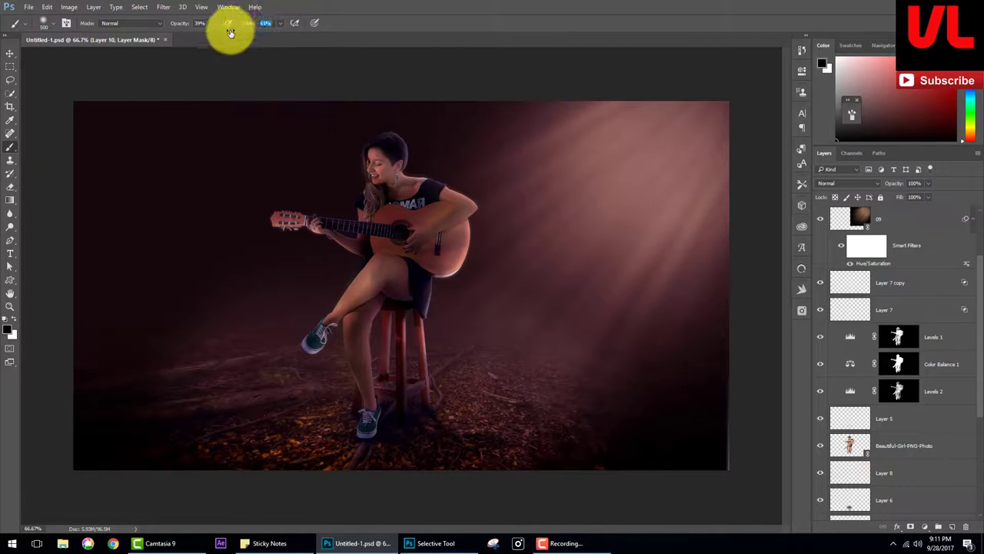
# Step: At 26% flow with a much larger brush, softly paint Layer 10's mask over the girl
pyautogui.write('26')
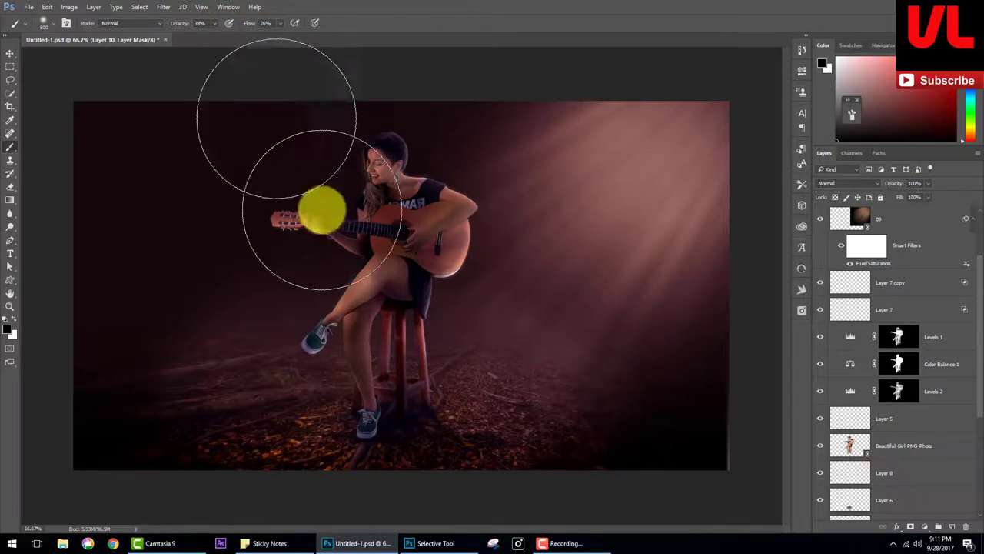
pyautogui.press(']')
pyautogui.press(']')
pyautogui.press(']')
pyautogui.moveTo(400, 286)
pyautogui.mouseDown()
pyautogui.moveTo(490, 323)
pyautogui.moveTo(465, 312)
pyautogui.moveTo(500, 292)
pyautogui.moveTo(329, 297)
pyautogui.moveTo(373, 314)
pyautogui.moveTo(390, 355)
pyautogui.moveTo(340, 446)
pyautogui.moveTo(248, 477)
pyautogui.moveTo(320, 464)
pyautogui.moveTo(270, 472)
pyautogui.moveTo(259, 461)
pyautogui.moveTo(293, 463)
pyautogui.moveTo(275, 460)
pyautogui.mouseUp()
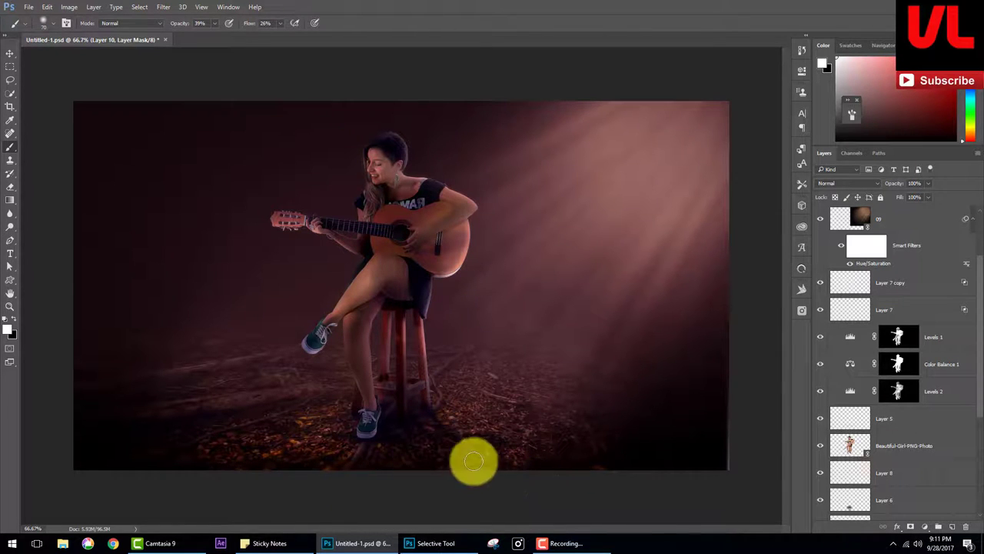
pyautogui.scroll(3, 900, 223)
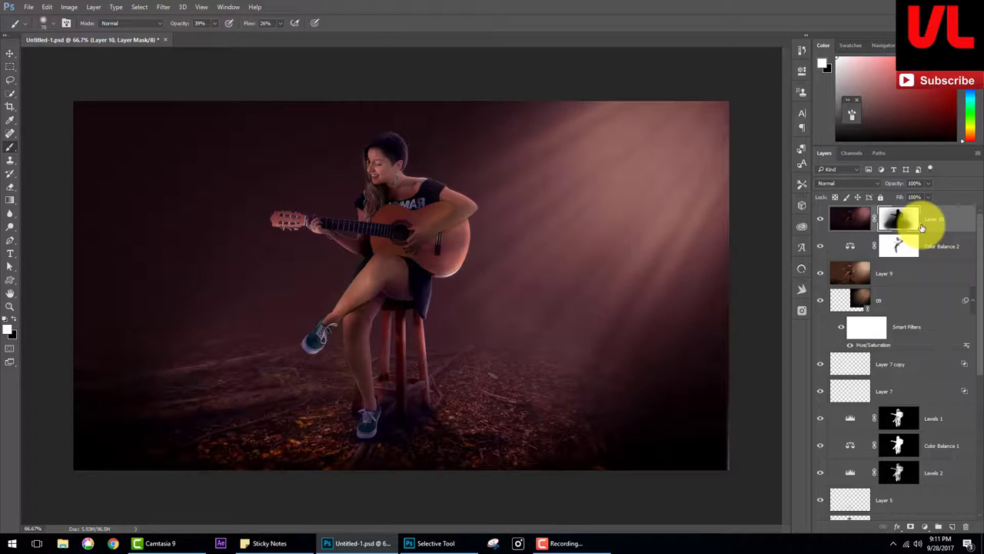
# Step: Stamp all visible layers into a new Layer 11 and zoom in on the girl's face
pyautogui.hotkey('ctrl', 'shift', 'alt', 'e')
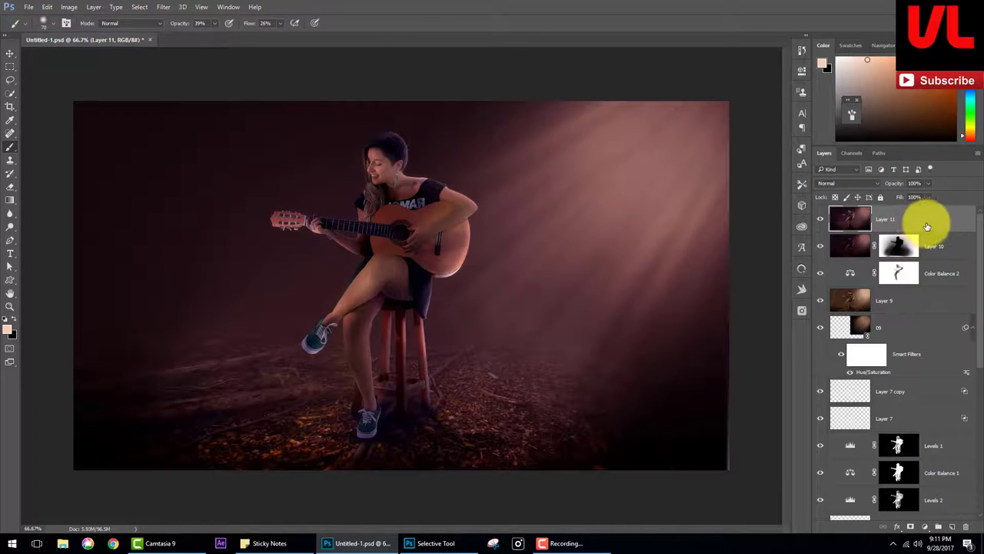
pyautogui.hotkey('ctrl', '+')
pyautogui.hotkey('ctrl', '+')
pyautogui.hotkey('ctrl', '+')
pyautogui.moveTo(384, 108)
pyautogui.mouseDown()
pyautogui.moveTo(495, 395)
pyautogui.moveTo(621, 446)
pyautogui.mouseUp()
pyautogui.hotkey('ctrl', '+')
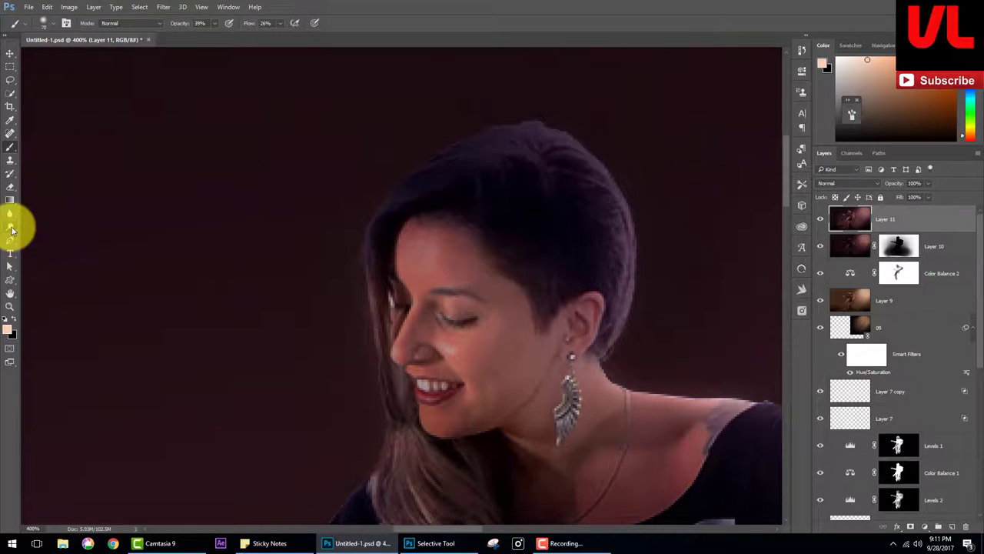
# Step: Saturate the girl's face and lips using the Sponge tool in Saturate mode at 37% flow
pyautogui.click(11, 229)
pyautogui.click(42, 246)
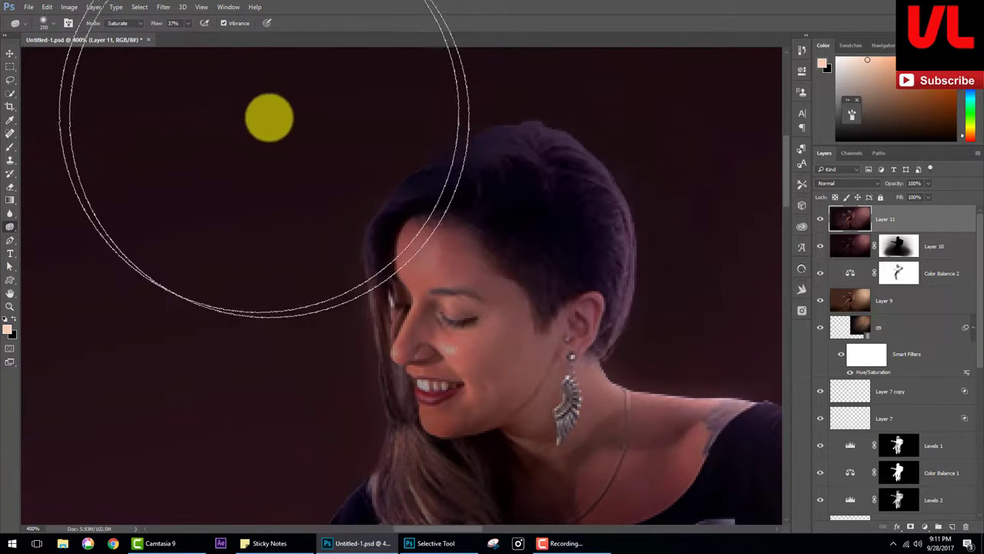
pyautogui.press('[')
pyautogui.press('[')
pyautogui.press('[')
pyautogui.press('[')
pyautogui.press('[')
pyautogui.press('[')
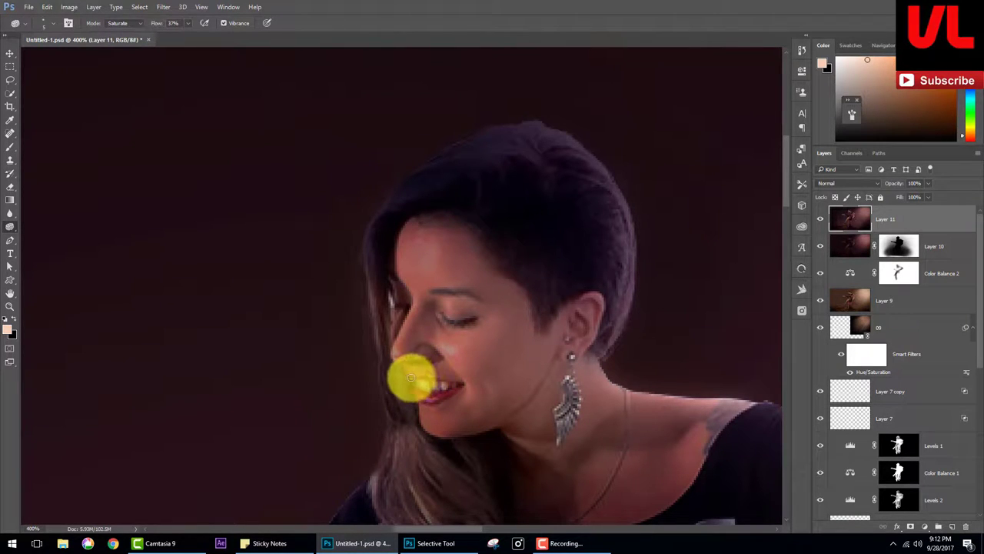
pyautogui.scroll(-2, 472, 400)
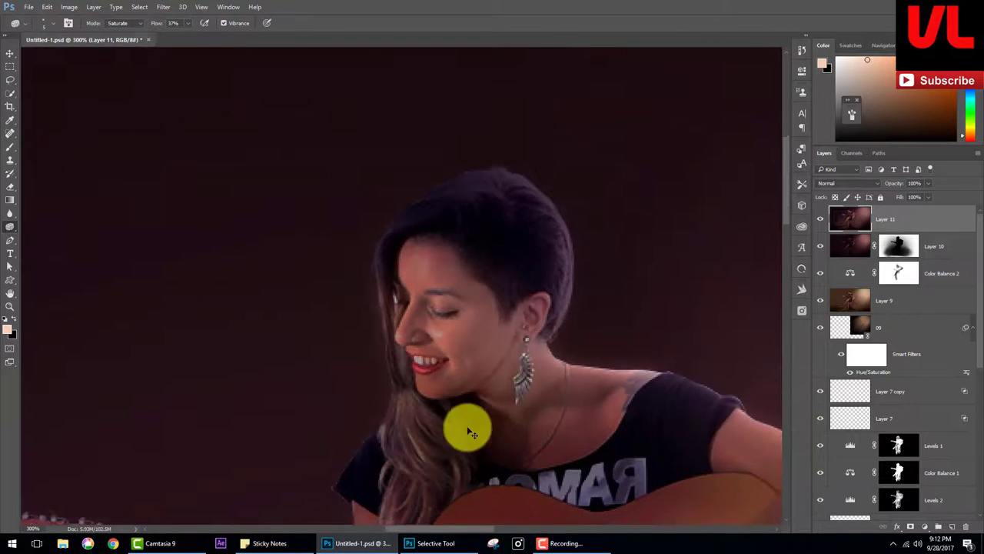
pyautogui.scroll(-2, 466, 428)
pyautogui.scroll(-1, 420, 418)
pyautogui.scroll(-1, 418, 429)
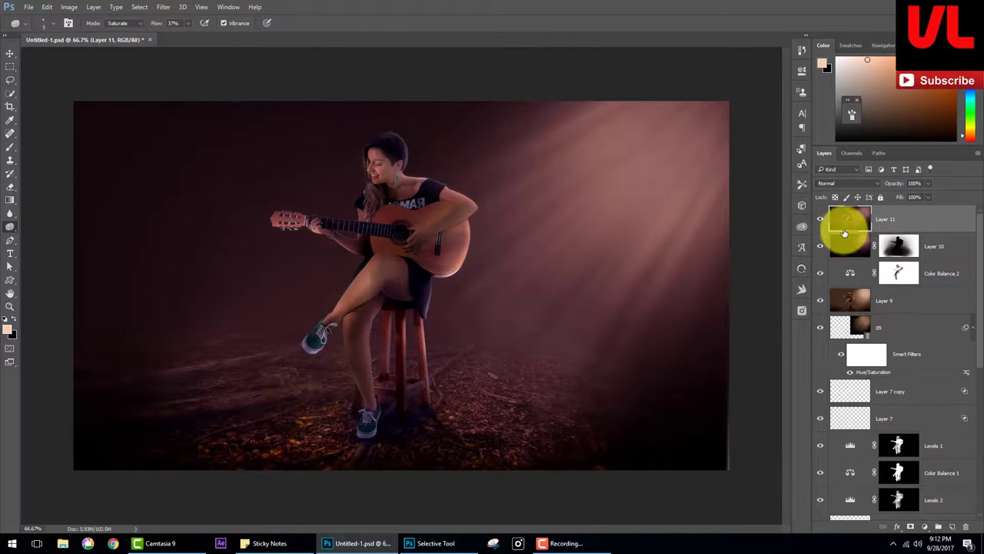
# Step: Re-show Layer 11, stamp visible into Layer 12, and inspect it at 100% zoom
pyautogui.click(820, 219)
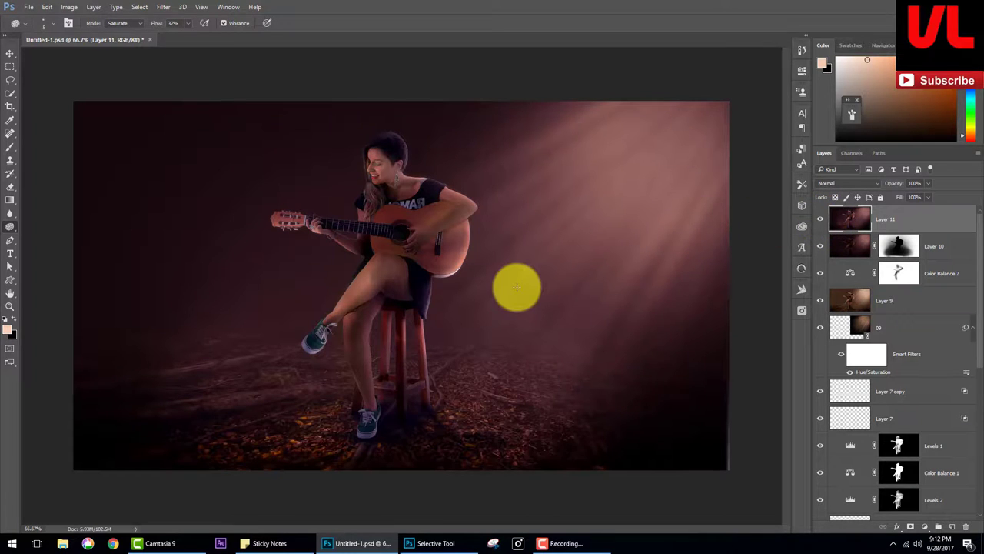
pyautogui.hotkey('ctrl', 'shift', 'alt', 'e')
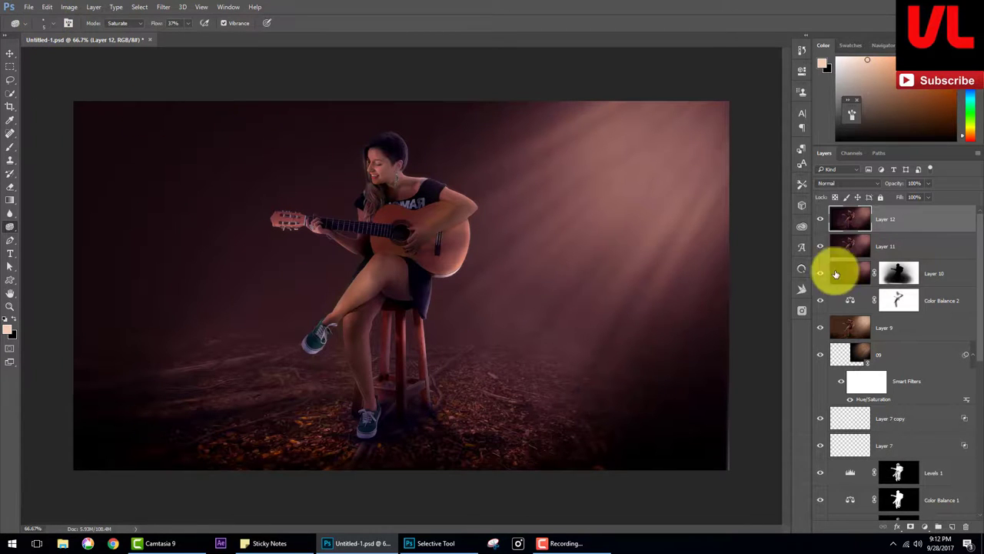
pyautogui.hotkey('ctrl', '+')
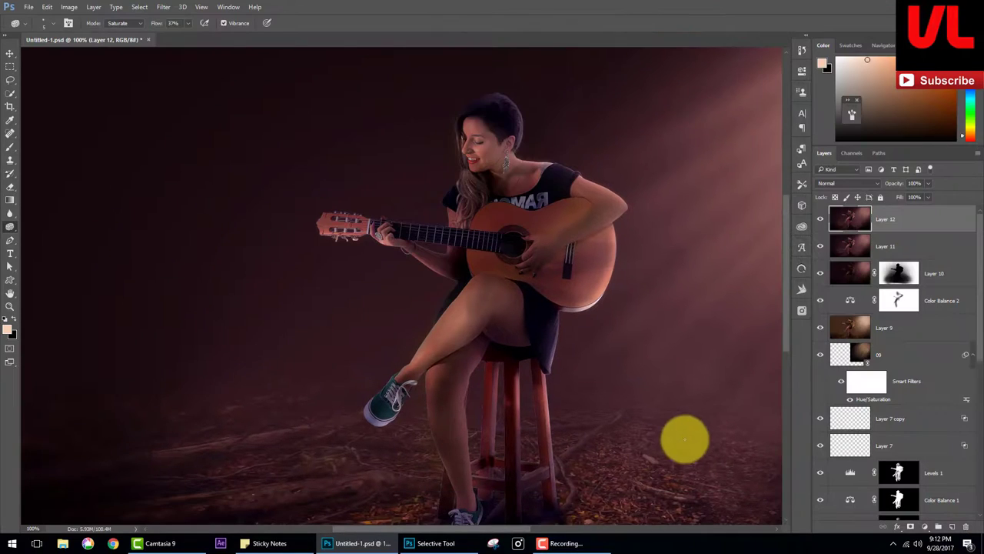
pyautogui.hotkey('ctrl', '-')
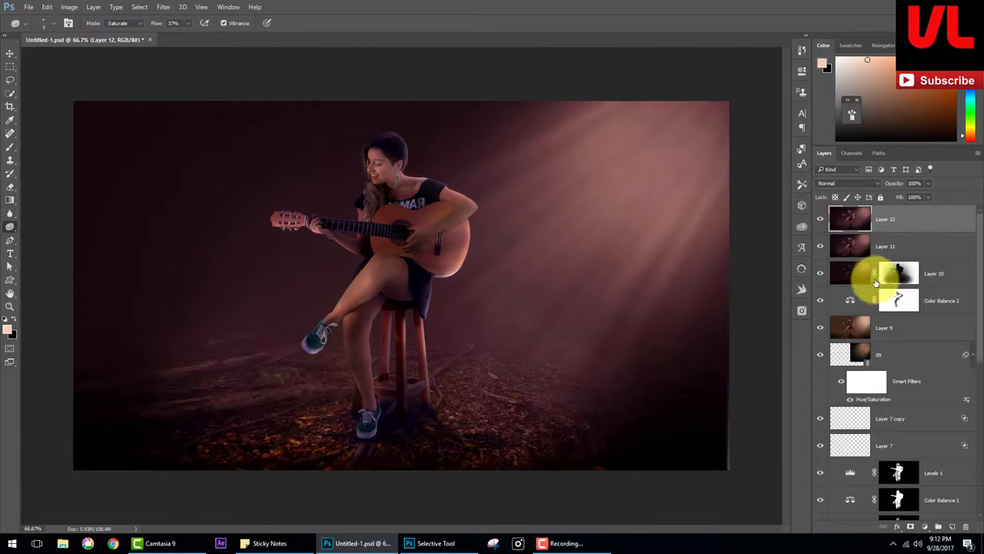
pyautogui.scroll(-3, 883, 334)
pyautogui.scroll(-3, 883, 335)
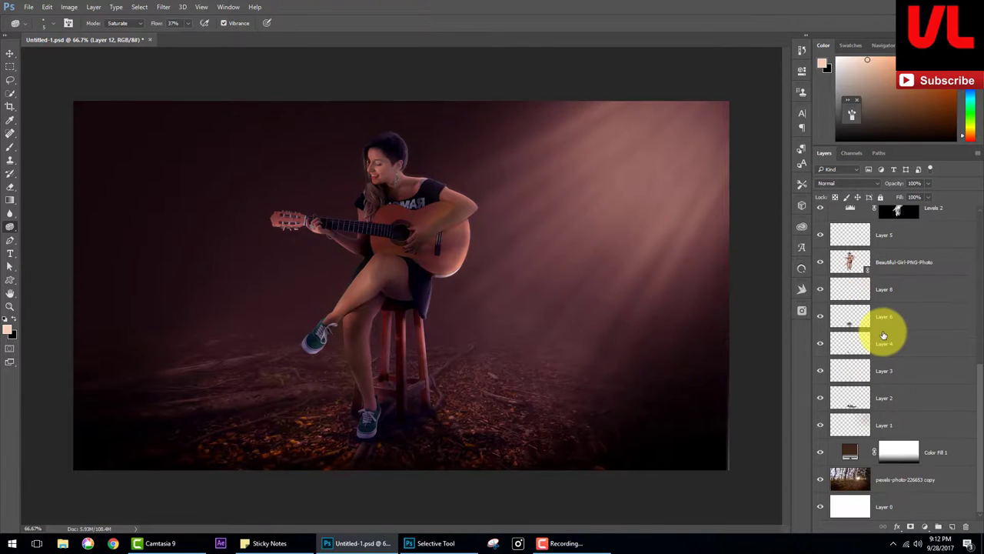
# Step: View the original forest photo and the cut-out girl layer each on their own
pyautogui.keyDown('alt'); pyautogui.click(820, 479); pyautogui.keyUp('alt')
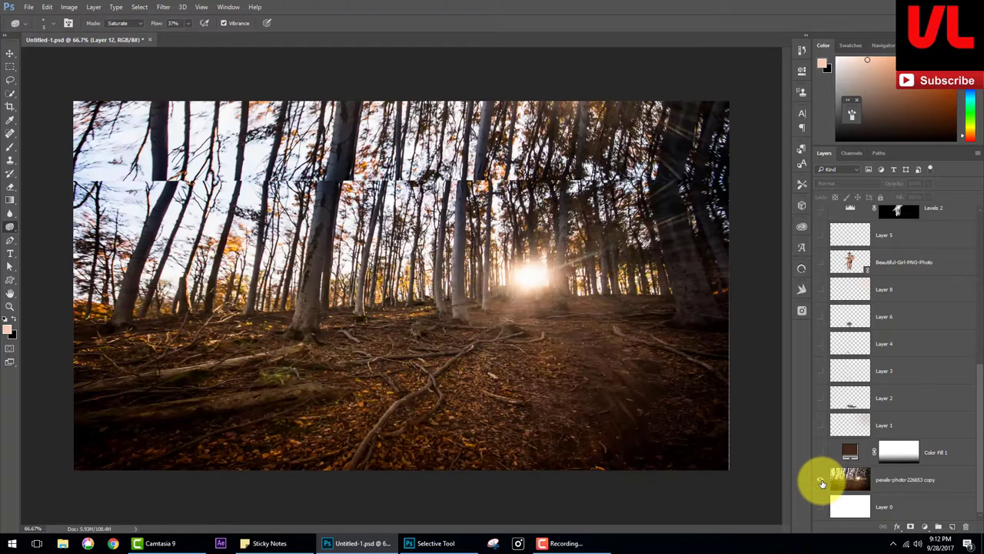
pyautogui.keyDown('alt'); pyautogui.click(820, 262); pyautogui.keyUp('alt')
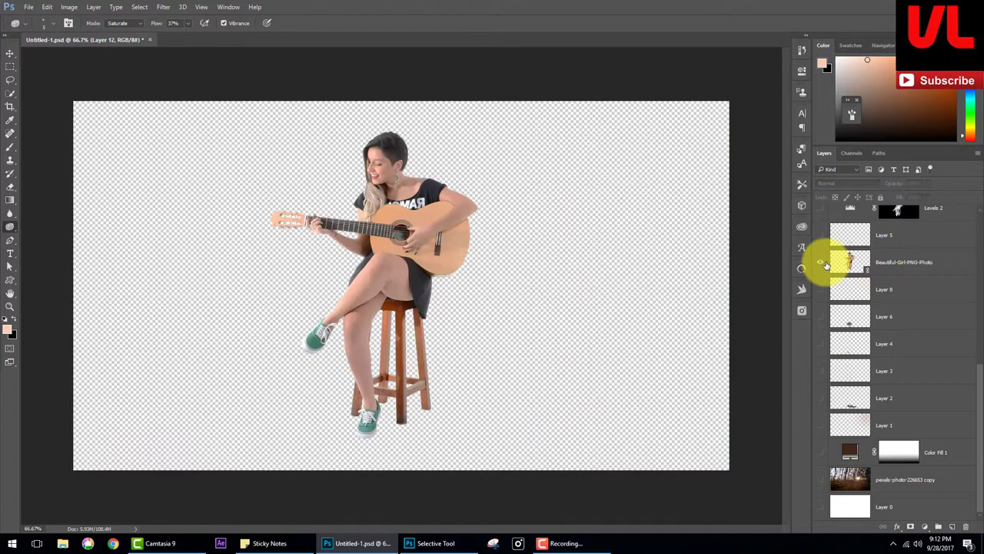
pyautogui.scroll(5, 848, 308)
pyautogui.scroll(5, 848, 307)
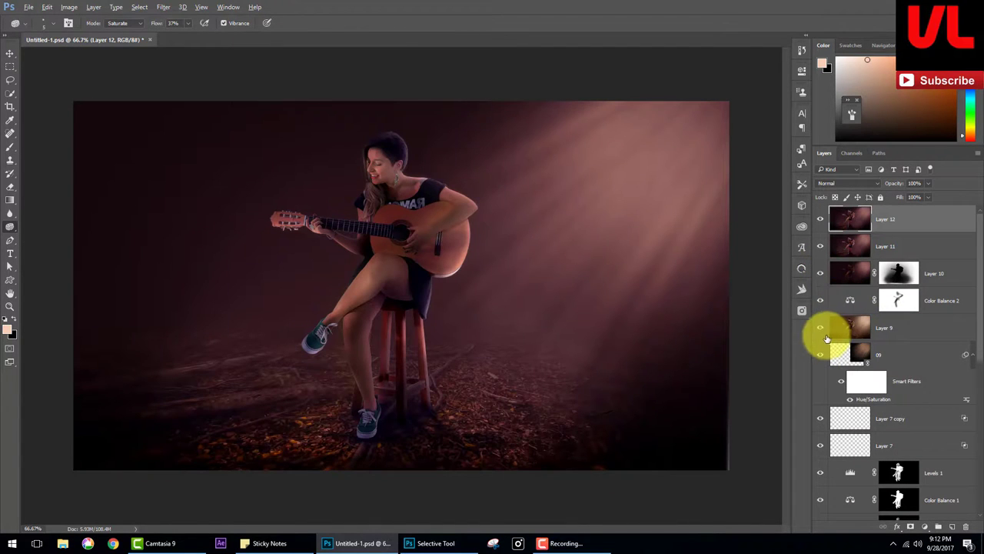
# Step: Toggle Layer 9's colour grade off and on to compare, then switch screen mode
pyautogui.click(821, 330)
pyautogui.click(821, 332)
pyautogui.click(820, 332)
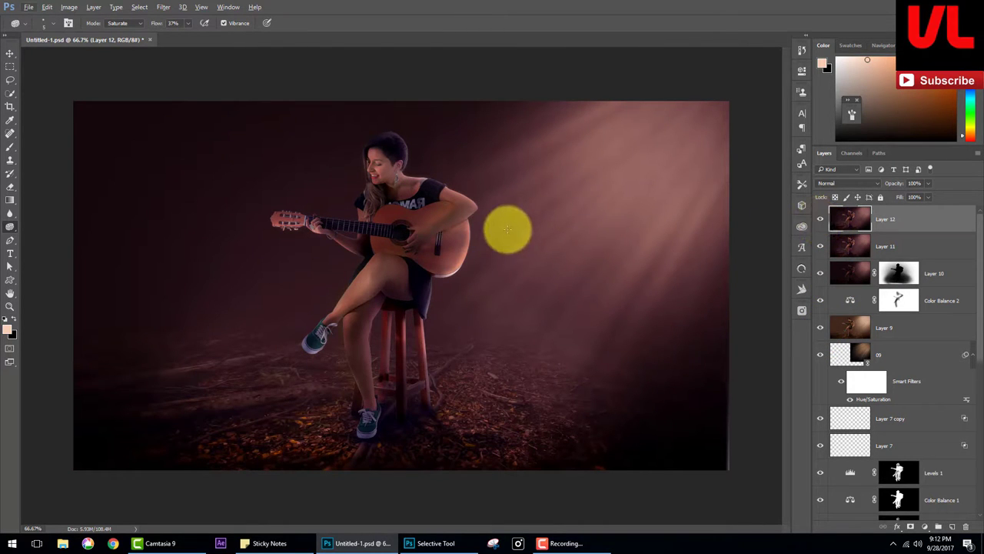
pyautogui.press('f')
pyautogui.hotkey('alt', 'f')
# Step: Dismiss File Info, preview the composite full screen fitted to screen, then restore the workspace
pyautogui.press('Escape')
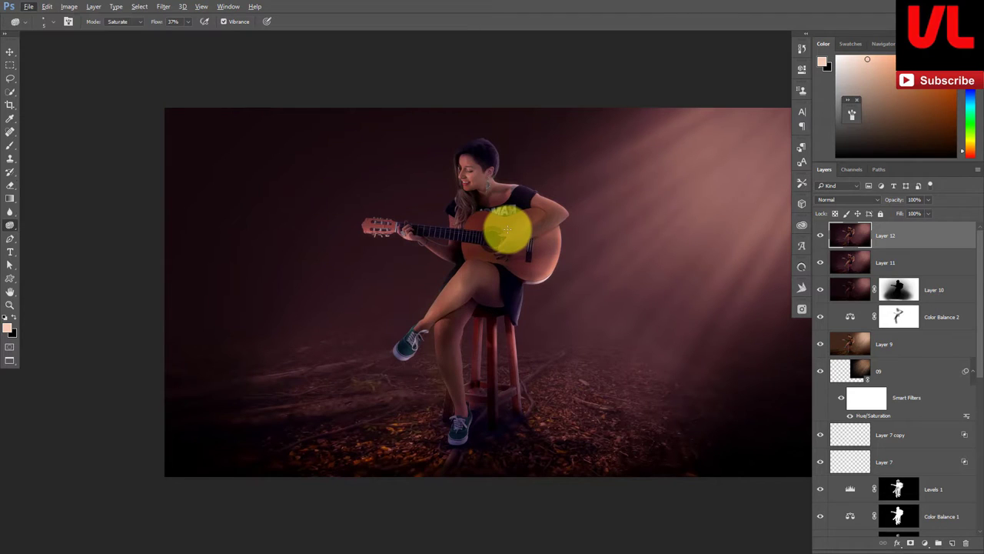
pyautogui.hotkey('ctrl', 'alt', 'shift', 'i')
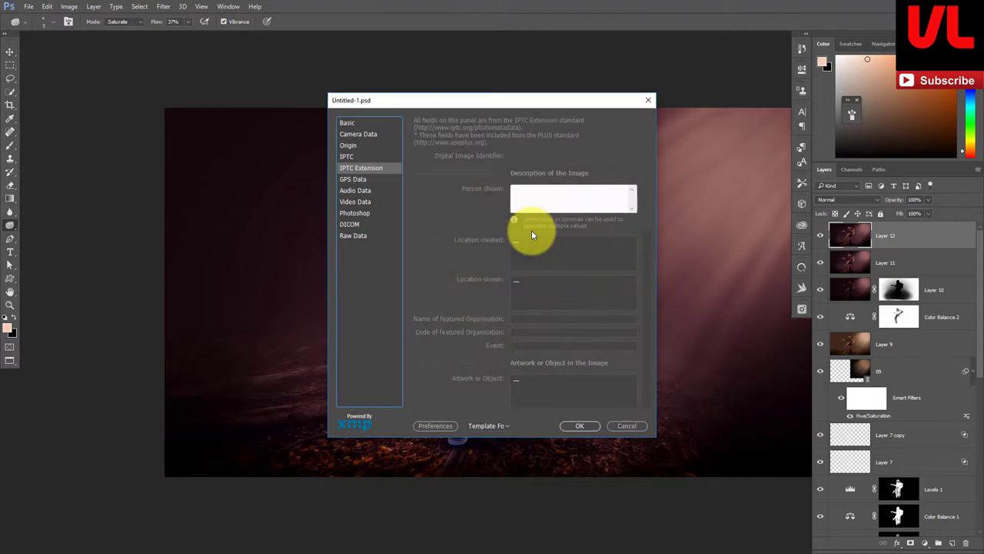
pyautogui.click(627, 425)
pyautogui.press('f')
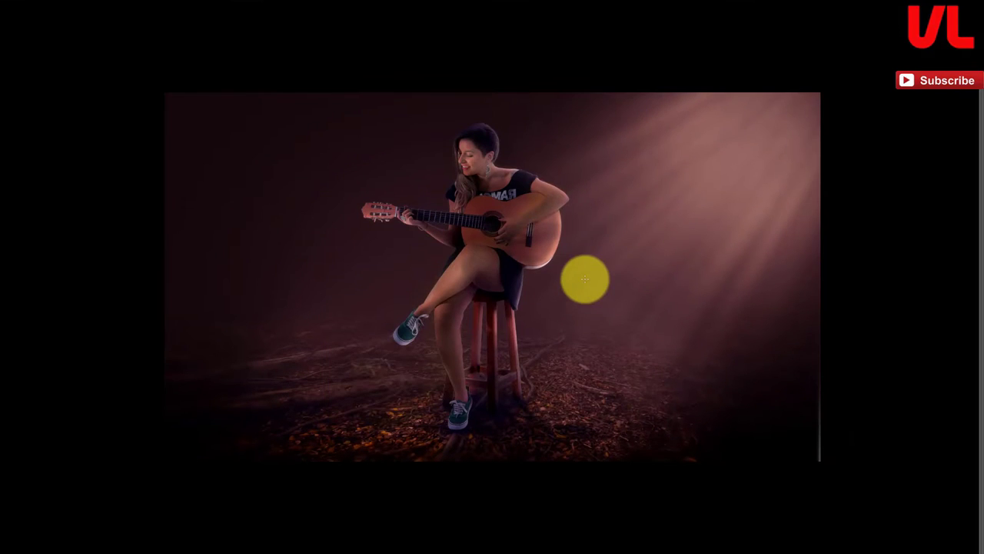
pyautogui.hotkey('ctrl', '0')
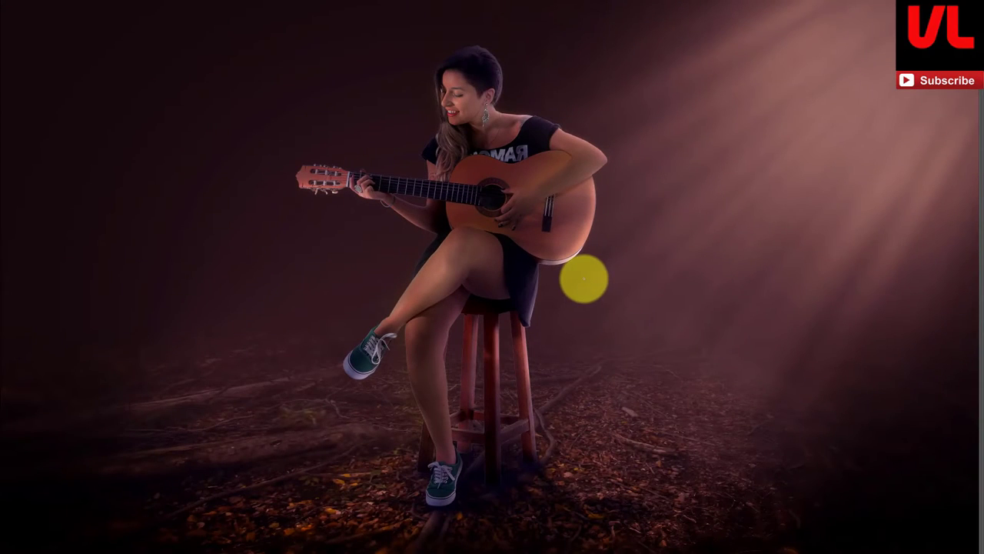
pyautogui.press('f')
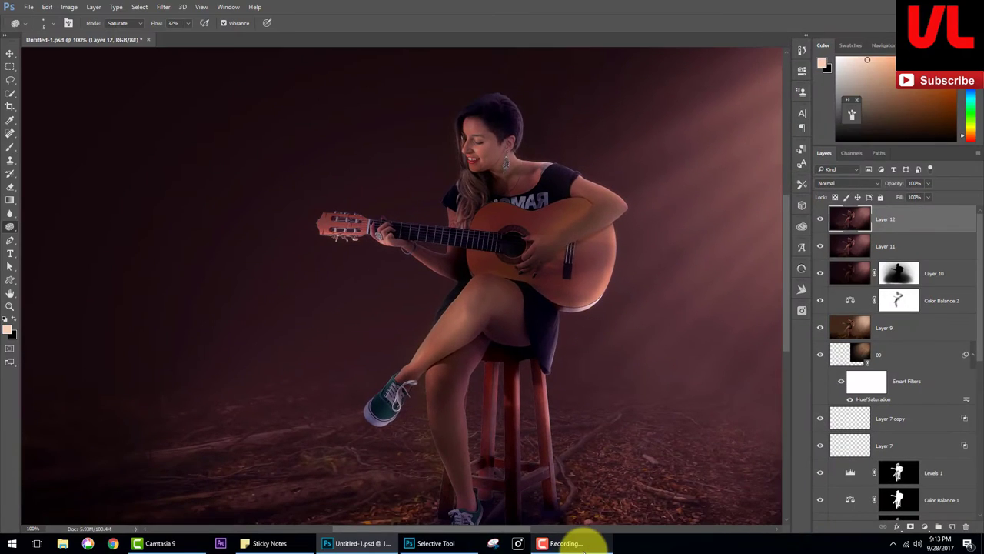
pyautogui.click(582, 545)
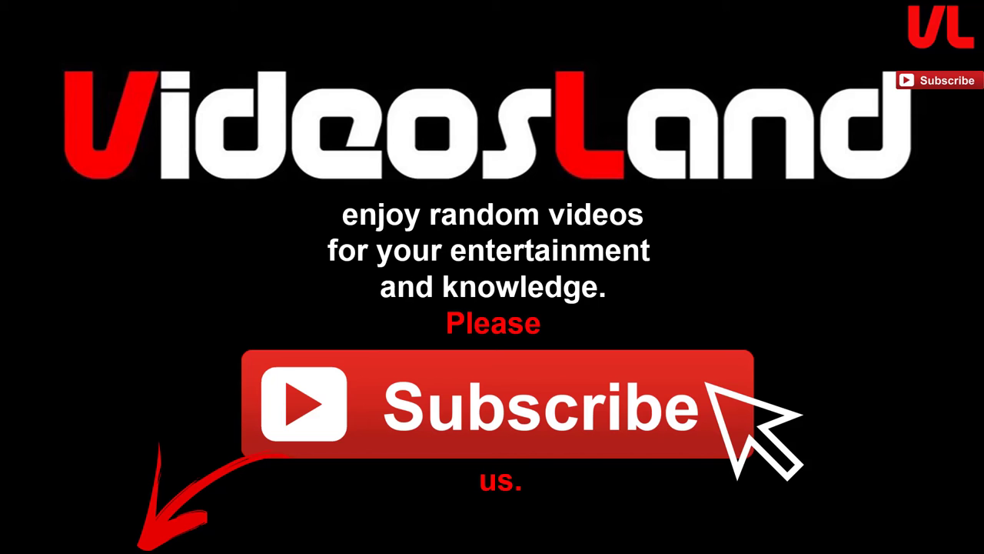